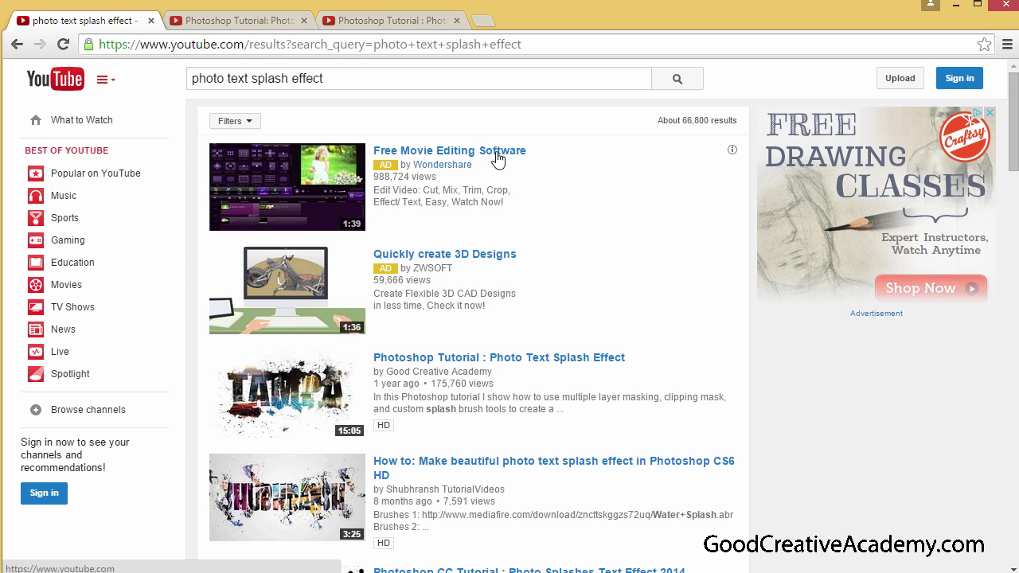
# Close the second and third video tabs, leaving the photo text splash effect results
pyautogui.click(303, 21)
pyautogui.click(303, 20)
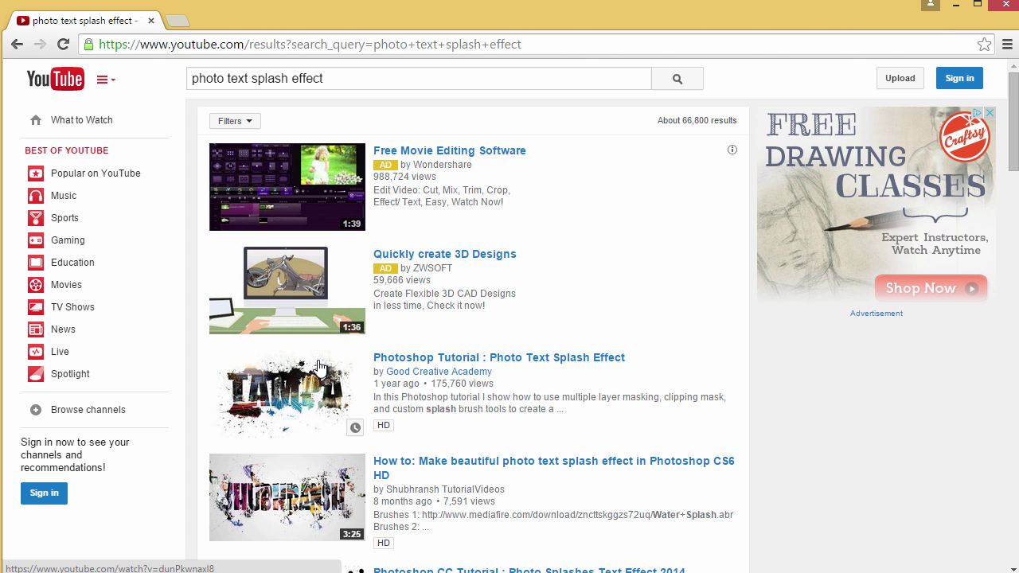
pyautogui.scroll(-1, 283, 386)
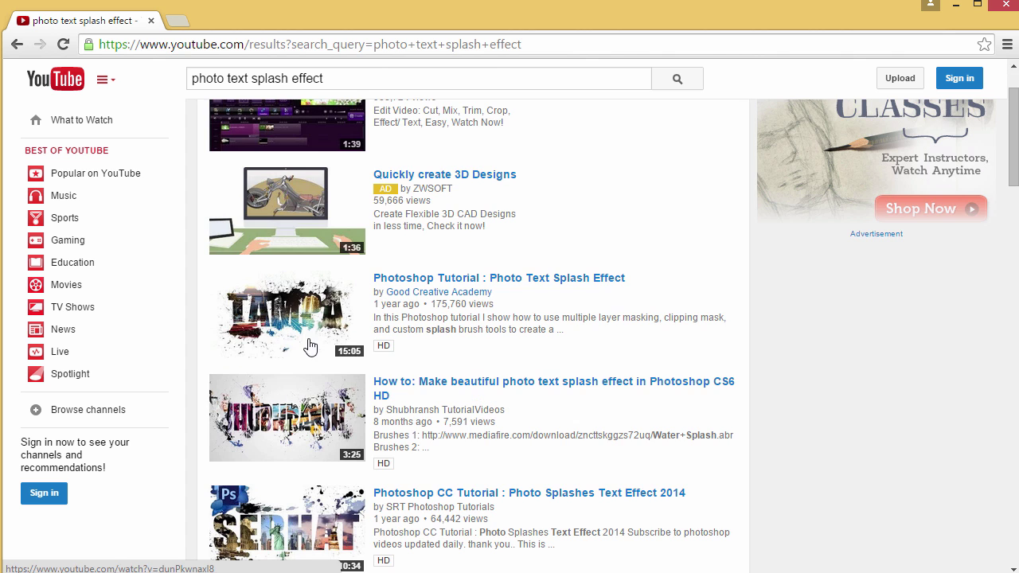
pyautogui.scroll(1, 302, 314)
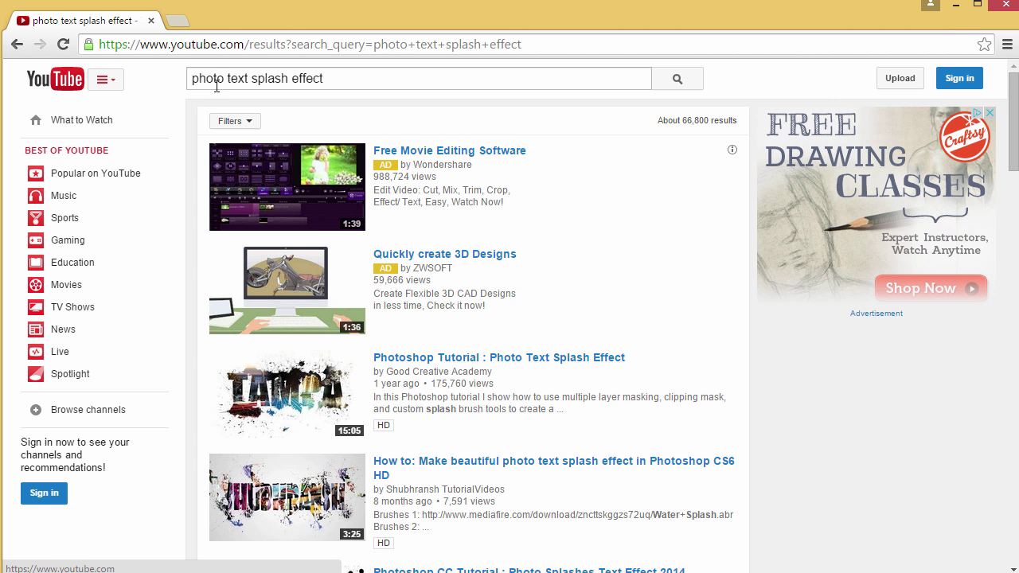
pyautogui.click(430, 374)
# Scroll down and back through the YouTube search results list
pyautogui.scroll(-2, 318, 380)
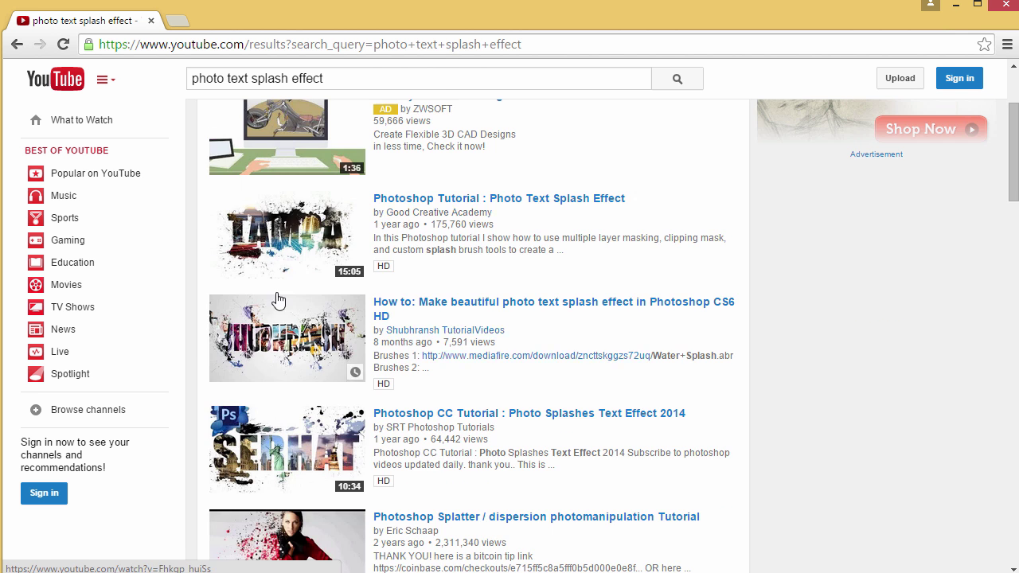
pyautogui.scroll(-1, 282, 372)
pyautogui.scroll(-2, 271, 369)
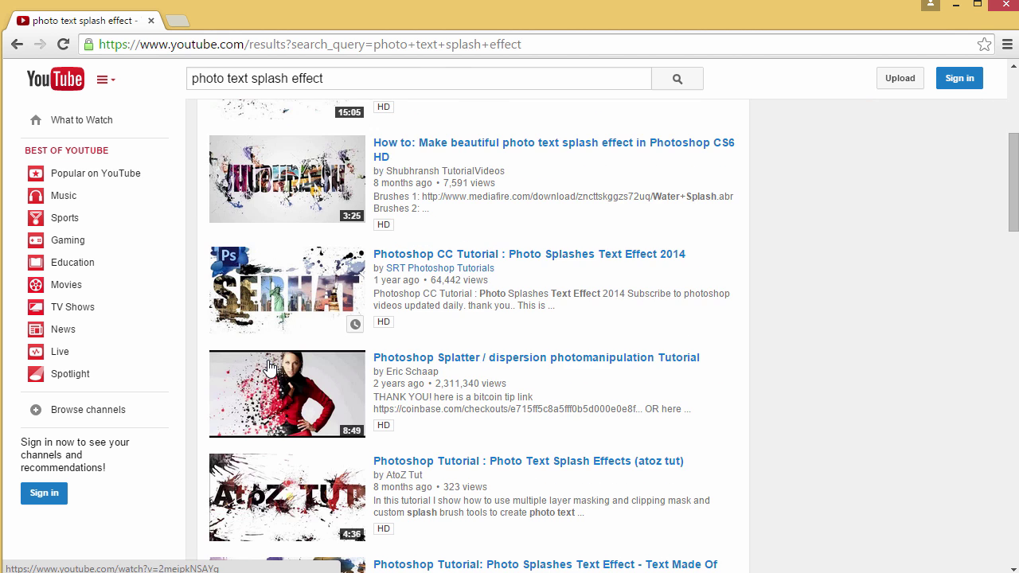
pyautogui.scroll(-1, 275, 410)
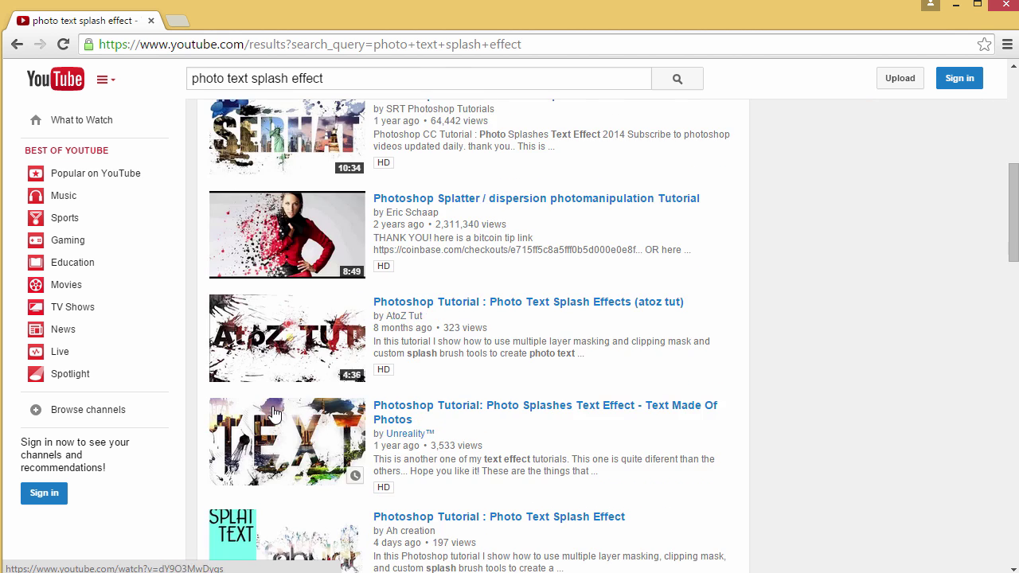
pyautogui.scroll(-1, 294, 326)
pyautogui.scroll(2, 305, 276)
pyautogui.scroll(-2, 299, 326)
pyautogui.scroll(1, 320, 351)
pyautogui.scroll(1, 288, 348)
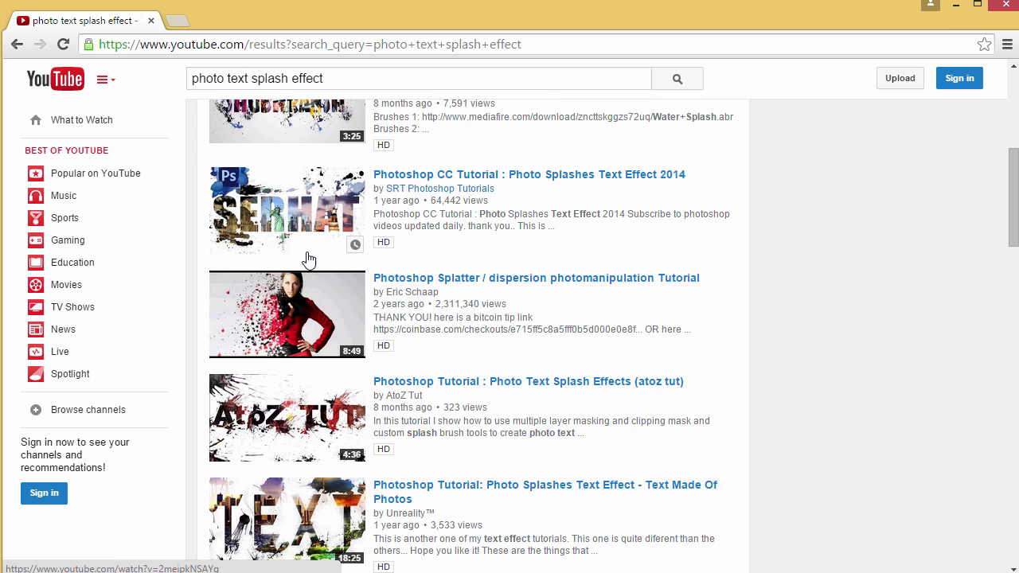
pyautogui.scroll(2, 286, 267)
pyautogui.scroll(-4, 327, 287)
pyautogui.scroll(-7, 328, 287)
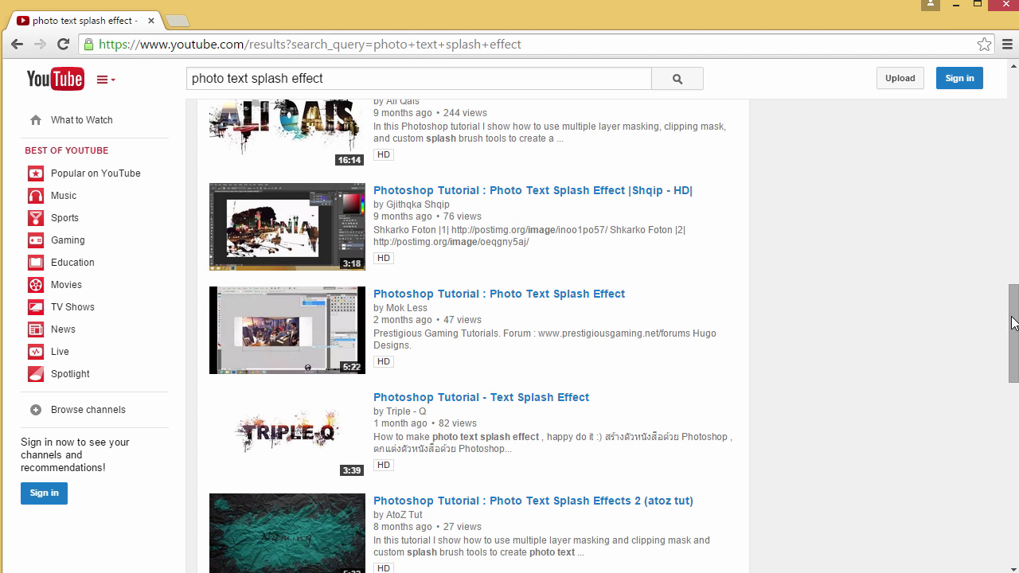
pyautogui.moveTo(1013, 333); pyautogui.dragTo(1013, 119)
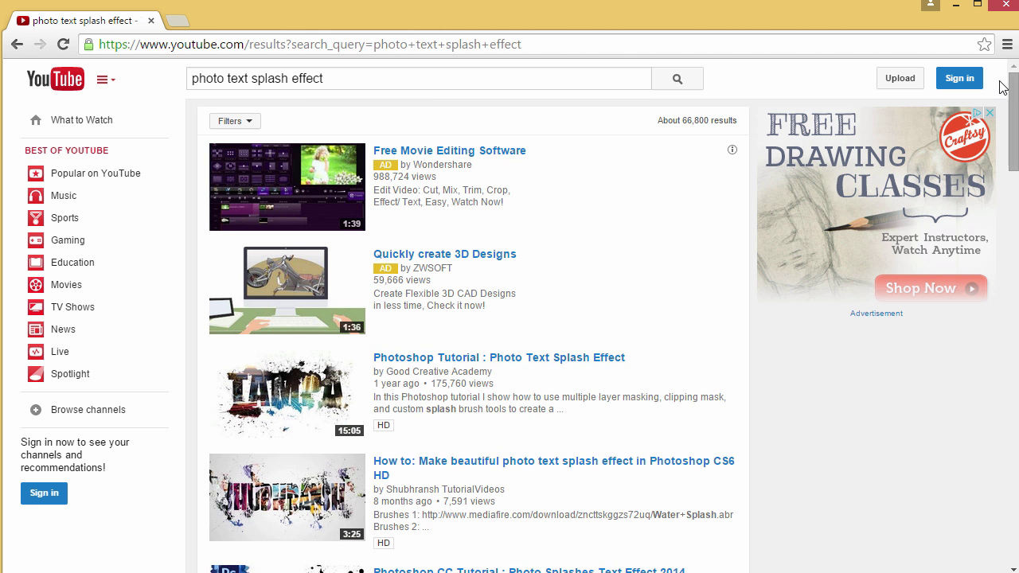
pyautogui.scroll(-1, 424, 354)
pyautogui.scroll(-1, 424, 353)
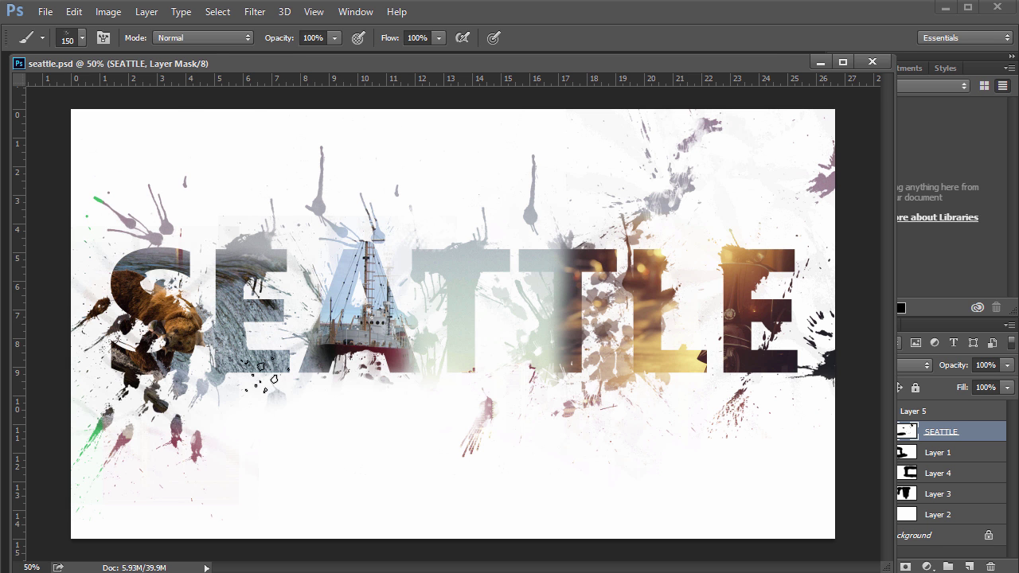
# Reopen photo text example photoshop.psd from the recent files list
pyautogui.click(45, 11)
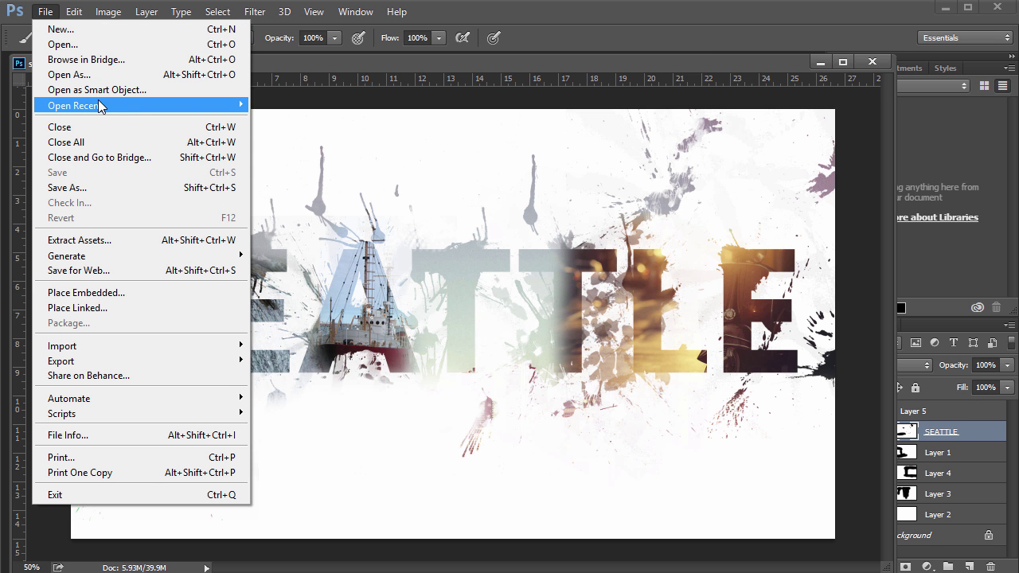
pyautogui.moveTo(236, 105)
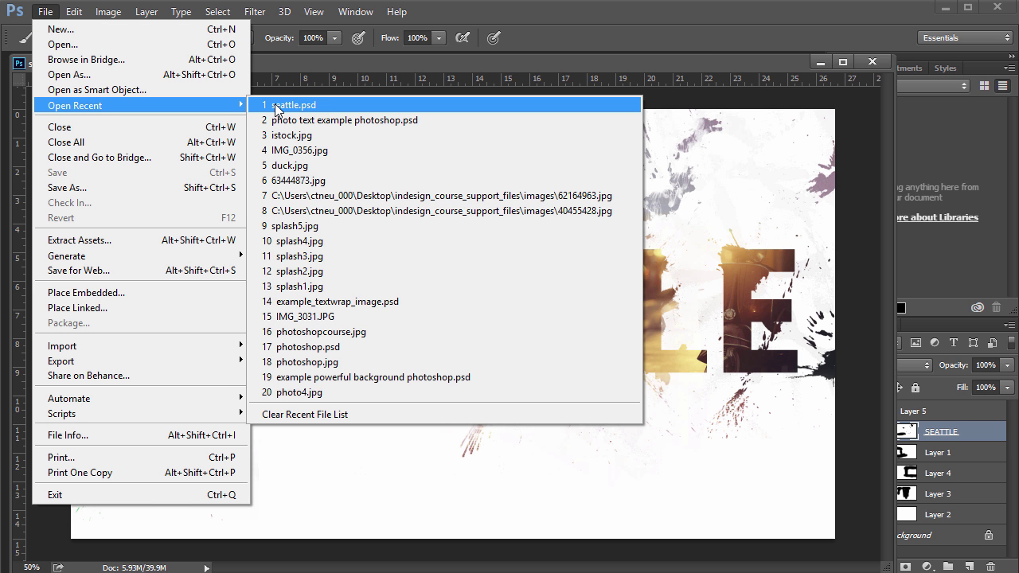
pyautogui.click(293, 121)
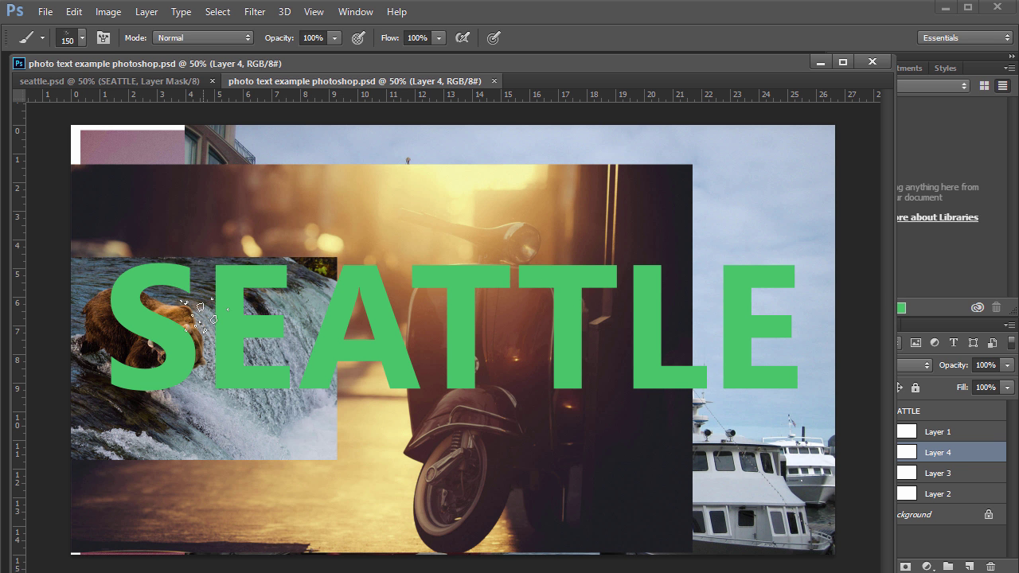
# Switch back to the finished seattle.psd artwork
pyautogui.click(111, 83)
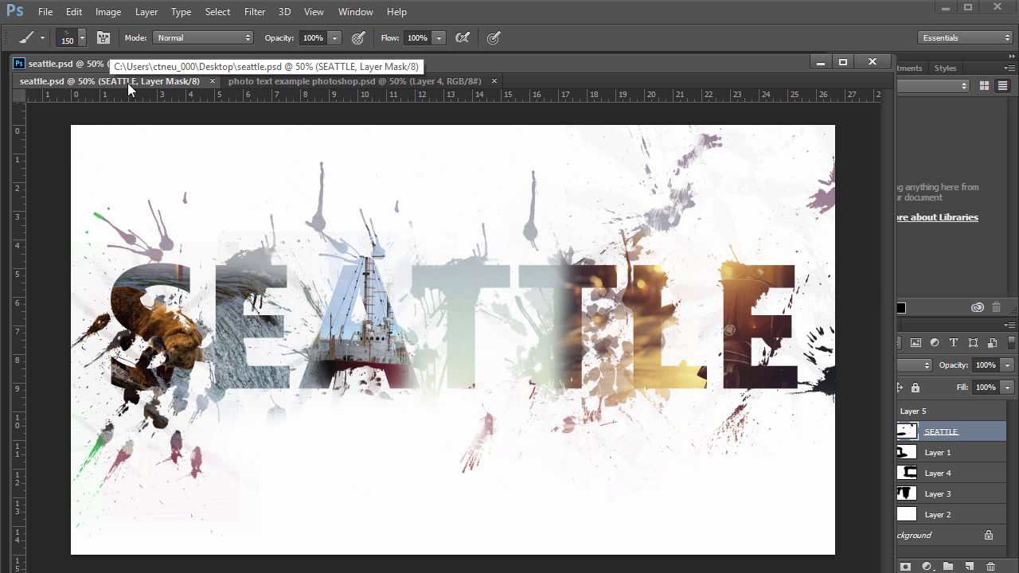
pyautogui.click(46, 12)
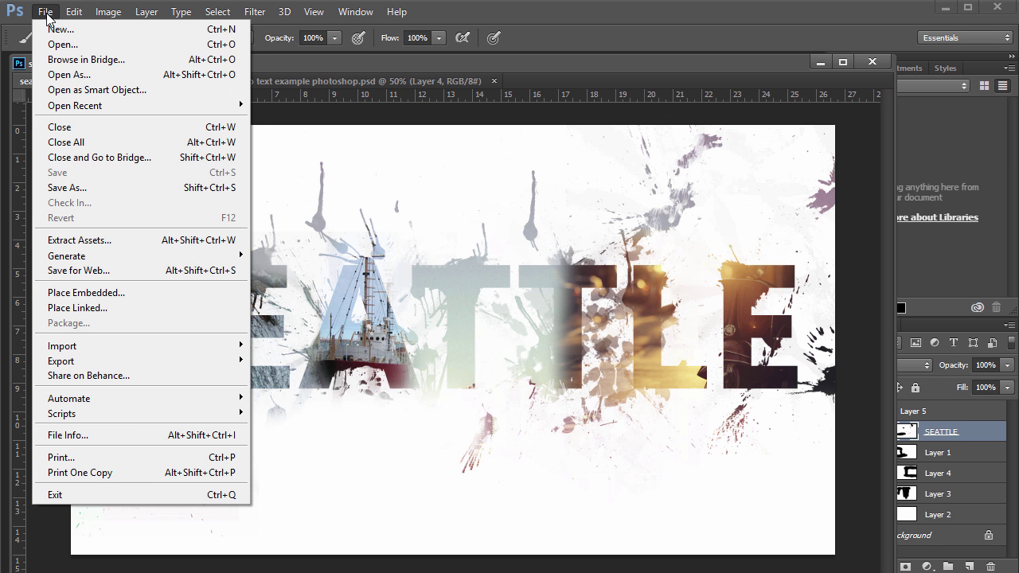
pyautogui.click(45, 13)
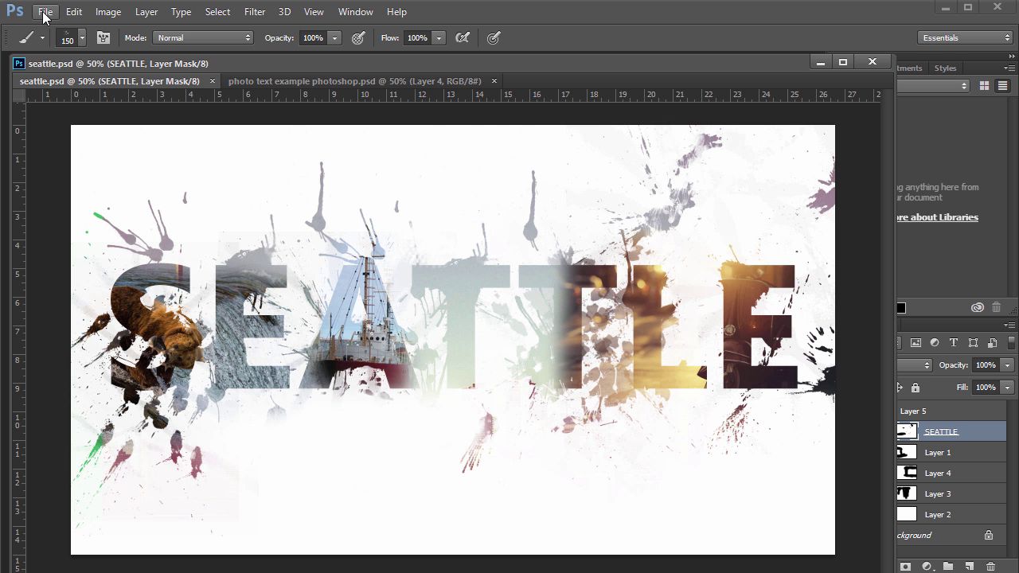
# Open splash1 through splash5 from the splashes folder as separate documents
pyautogui.click(45, 13)
pyautogui.click(59, 43)
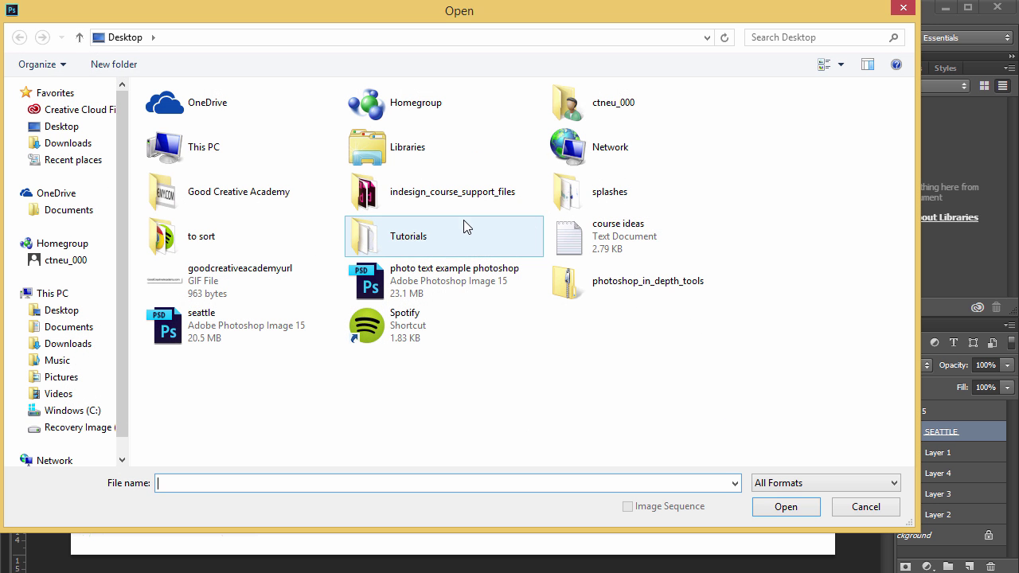
pyautogui.doubleClick(554, 202)
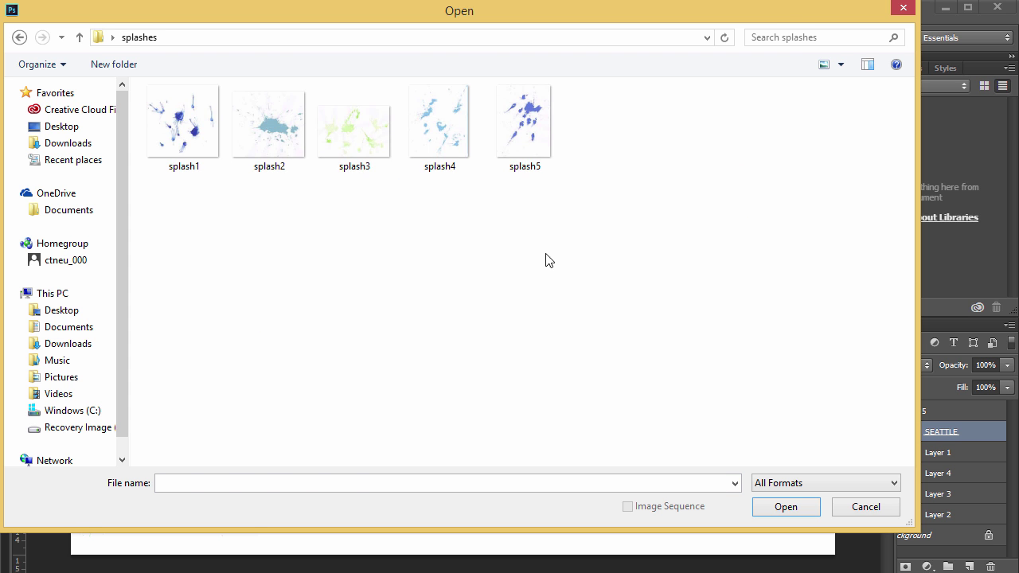
pyautogui.moveTo(562, 253); pyautogui.dragTo(203, 137)
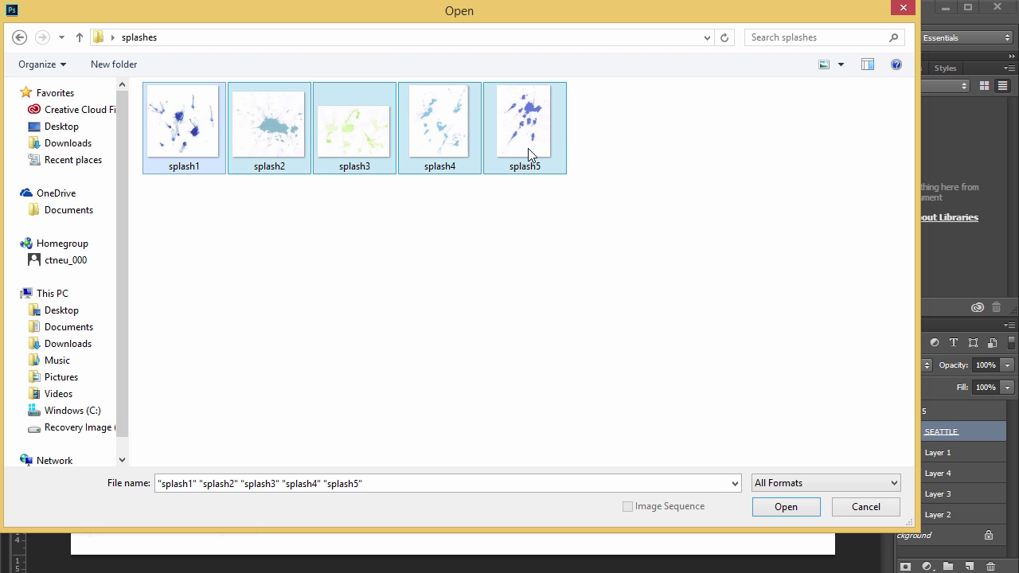
pyautogui.click(785, 506)
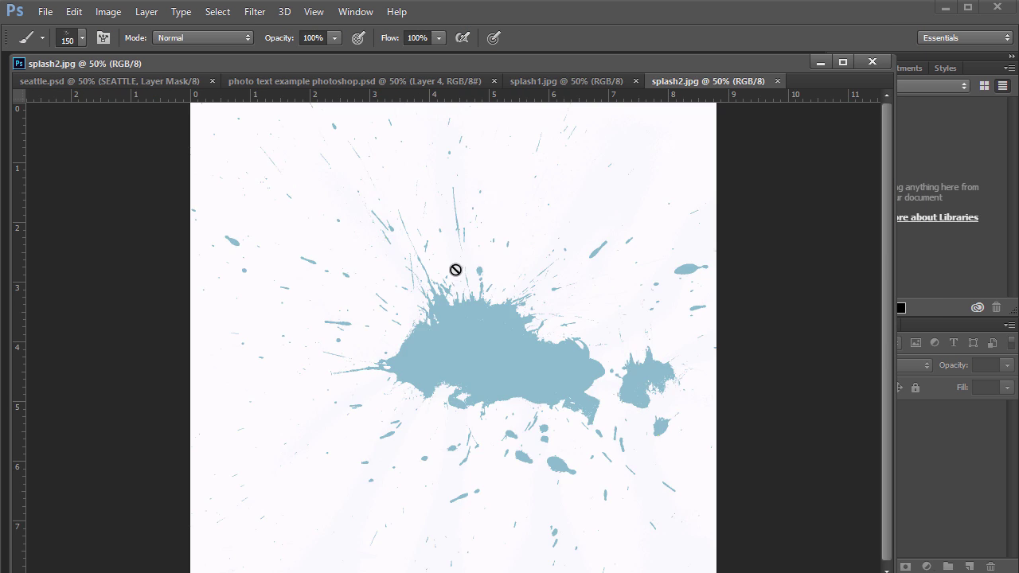
pyautogui.press('m')
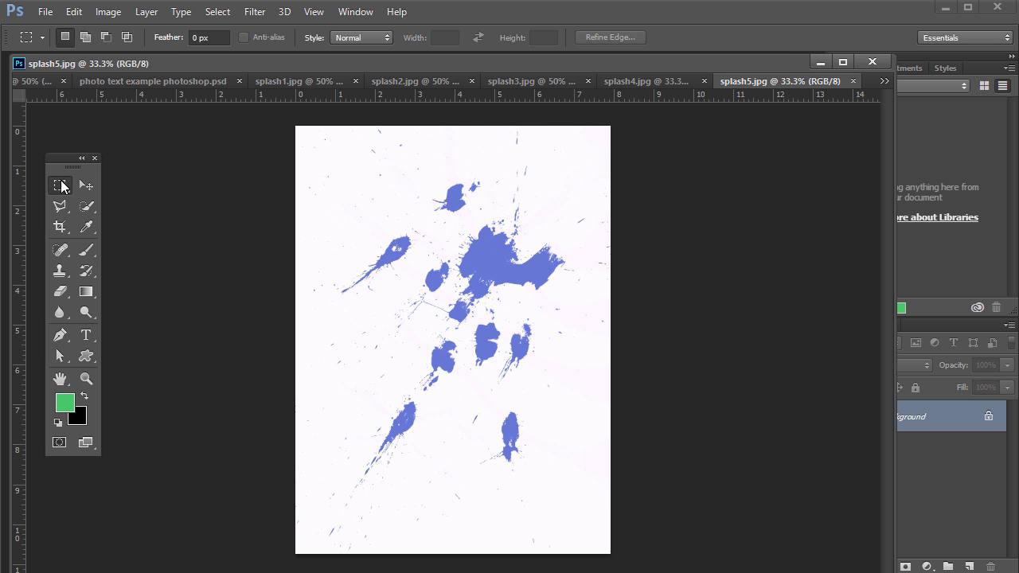
pyautogui.moveTo(290, 123); pyautogui.dragTo(679, 554)
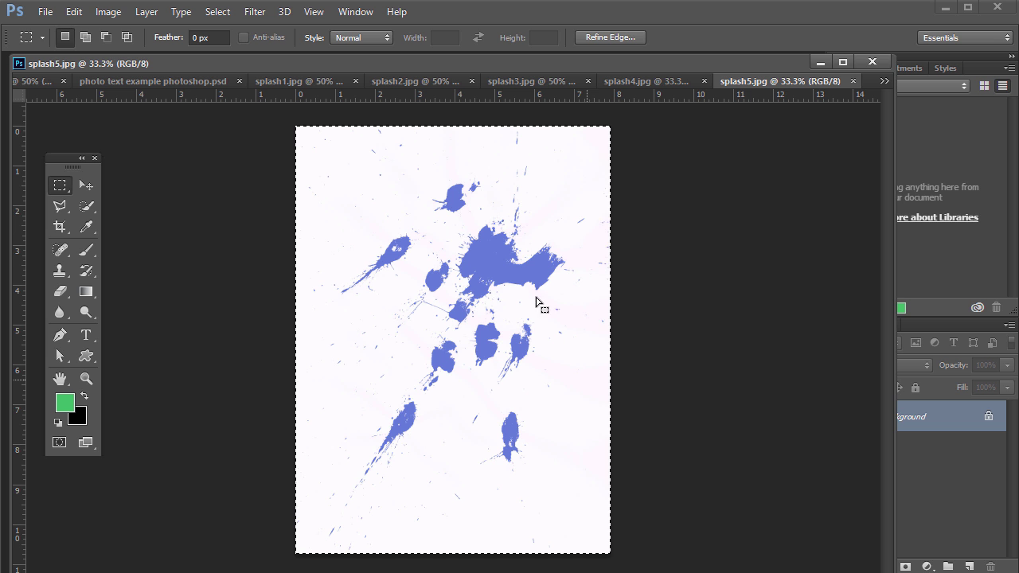
pyautogui.click(434, 340)
pyautogui.moveTo(324, 144); pyautogui.dragTo(587, 518)
pyautogui.click(541, 524)
pyautogui.moveTo(293, 124); pyautogui.dragTo(673, 551)
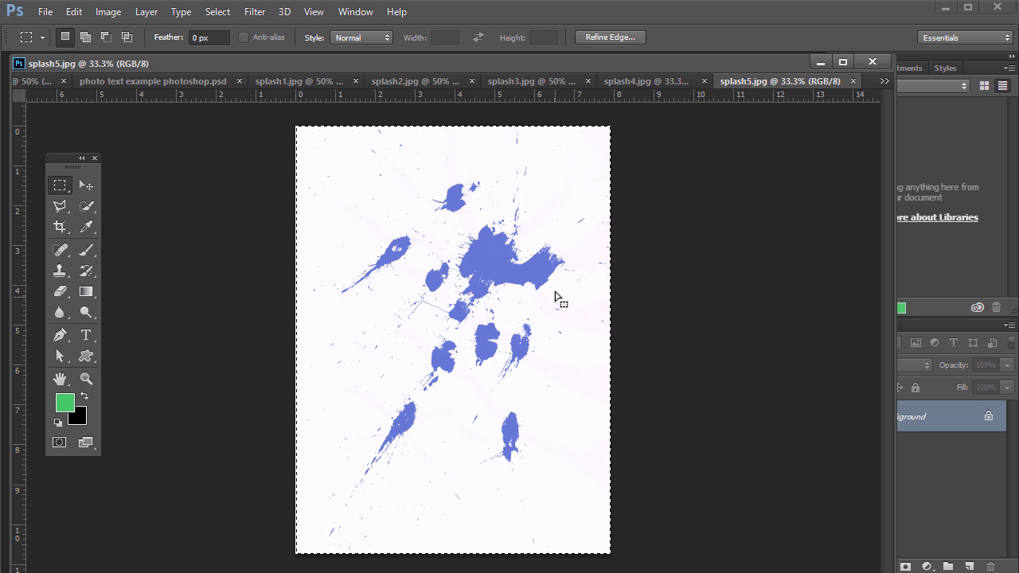
pyautogui.click(74, 12)
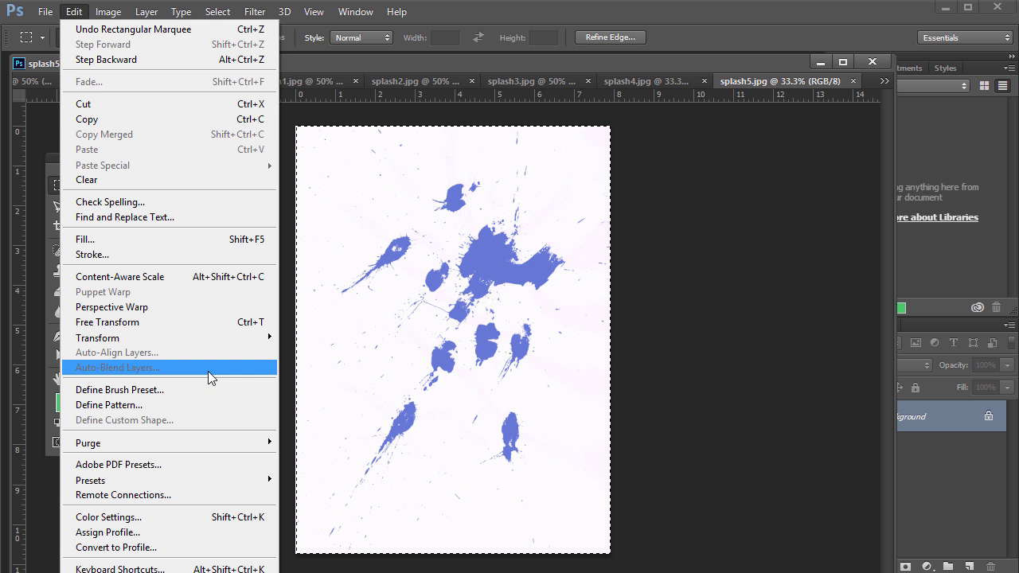
pyautogui.click(133, 391)
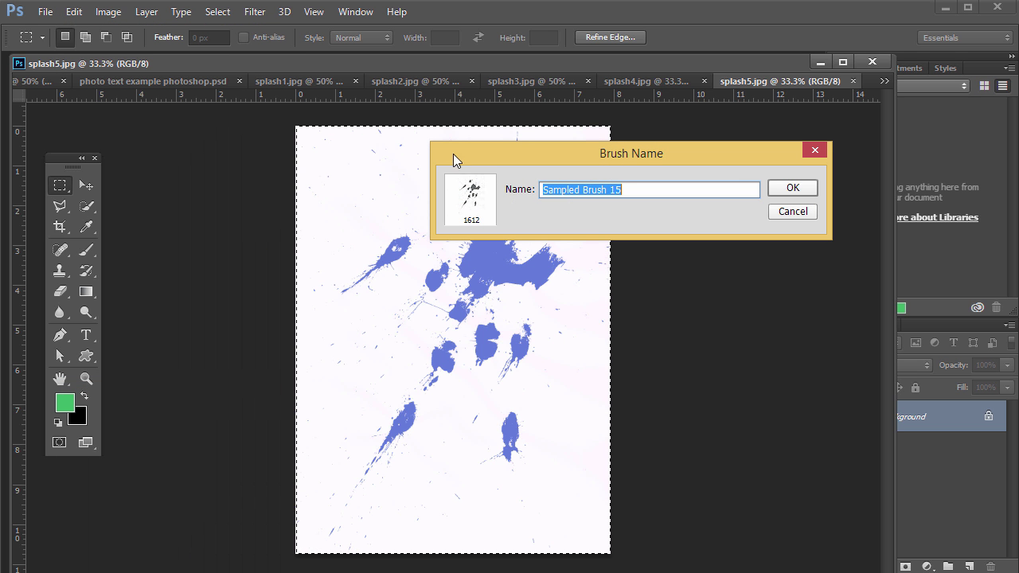
pyautogui.click(785, 211)
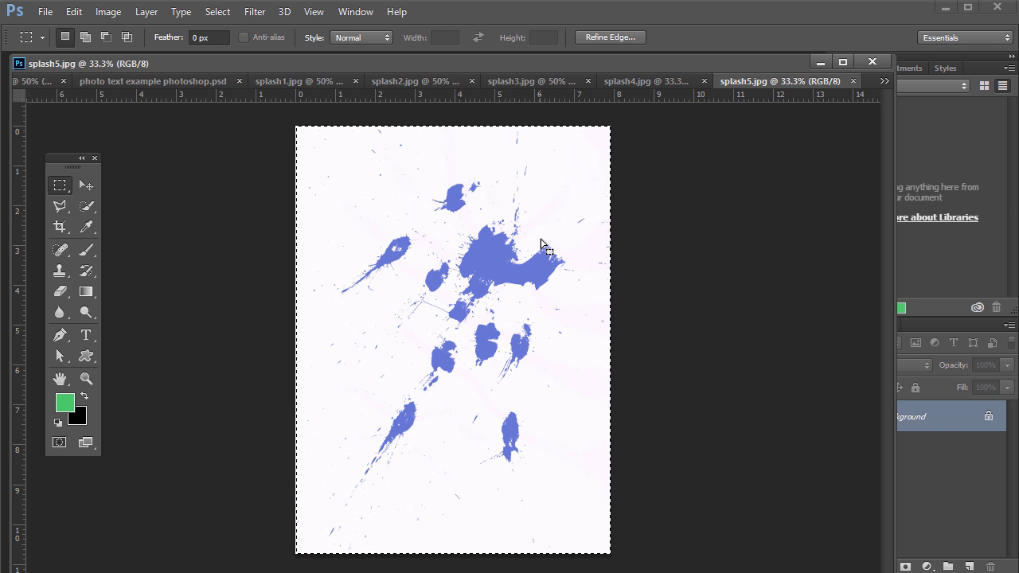
pyautogui.click(523, 275)
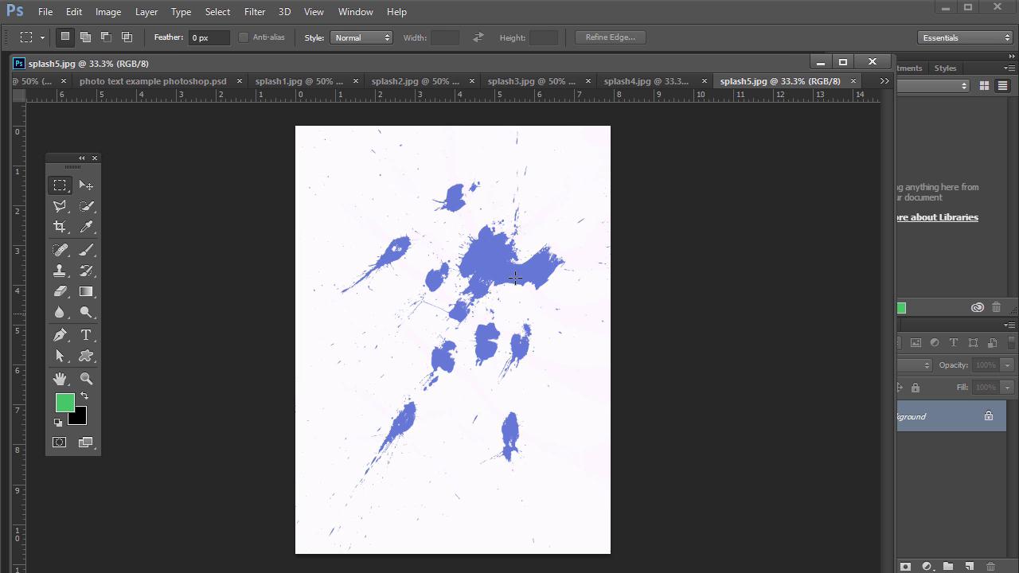
# Apply a Threshold of about 246 to splash5.jpg, leaving black splatter on white
pyautogui.click(105, 12)
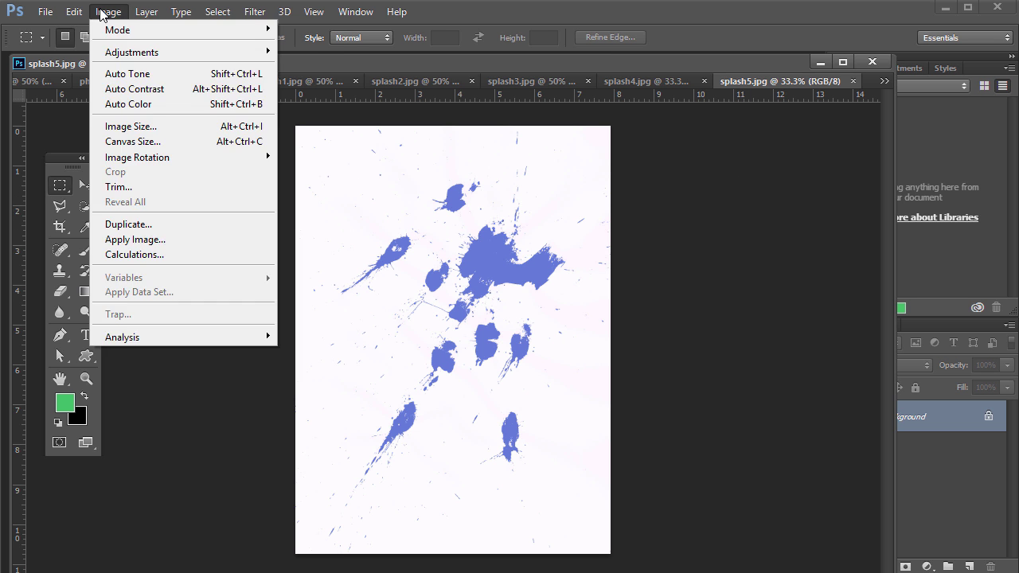
pyautogui.moveTo(144, 56)
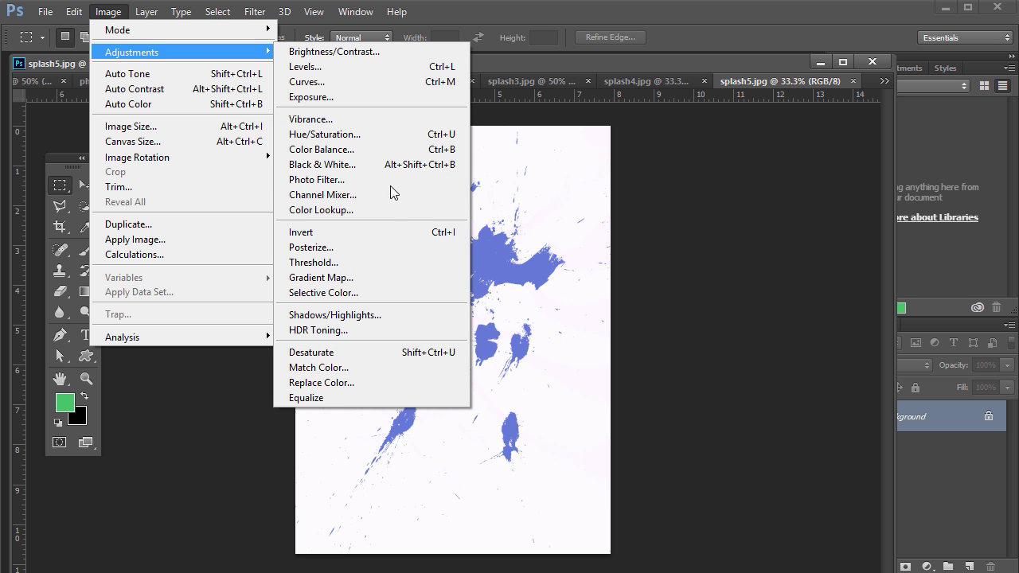
pyautogui.click(335, 262)
pyautogui.moveTo(1013, 350); pyautogui.dragTo(709, 205)
pyautogui.moveTo(653, 338); pyautogui.dragTo(749, 347)
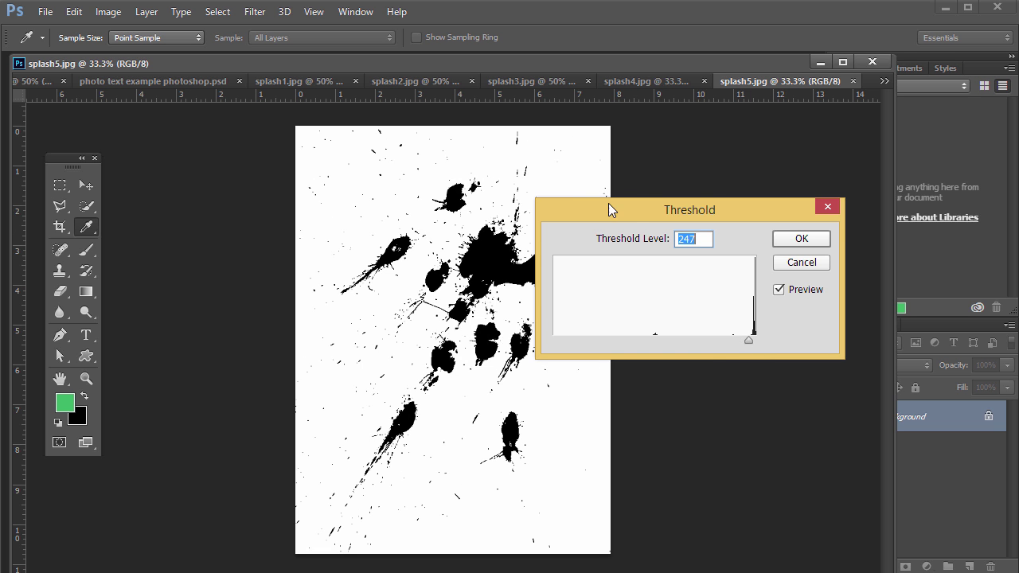
pyautogui.moveTo(624, 217); pyautogui.dragTo(176, 159)
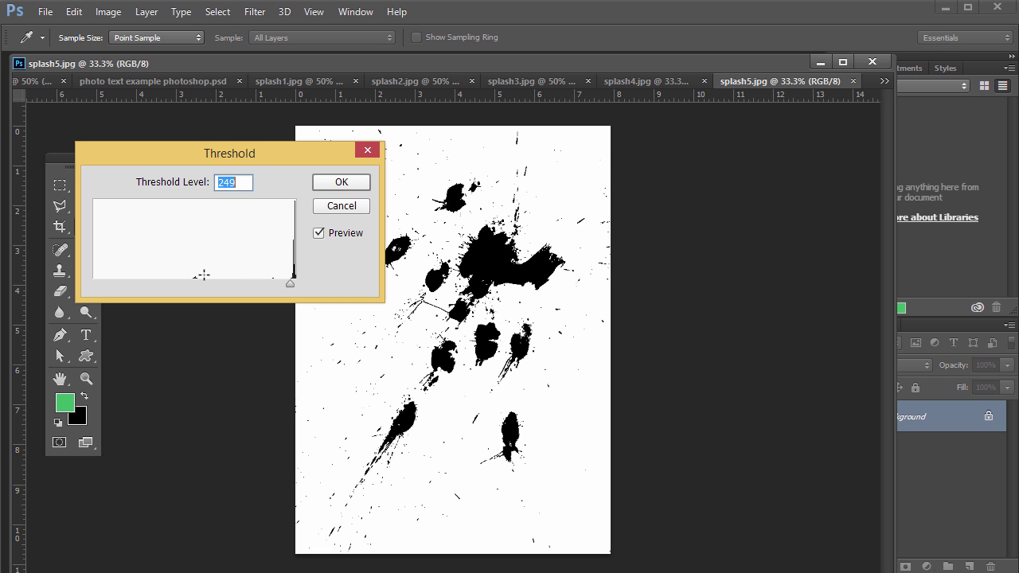
pyautogui.moveTo(291, 285)
pyautogui.mouseDown()
pyautogui.moveTo(215, 285)
pyautogui.moveTo(288, 291)
pyautogui.mouseUp()
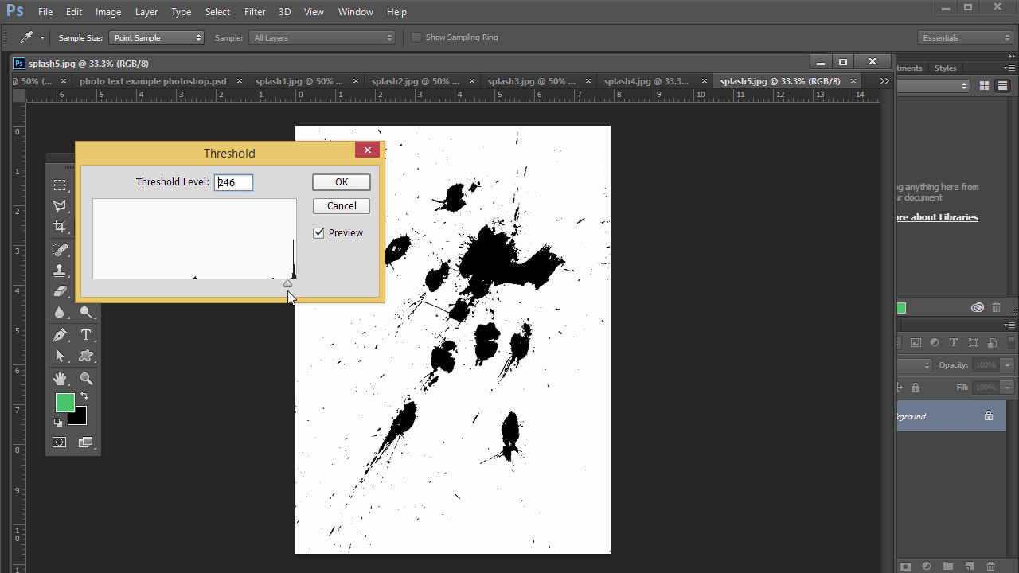
# Select the whole thresholded splash and define a brush preset named 'splash brush with threshold'
pyautogui.click(339, 185)
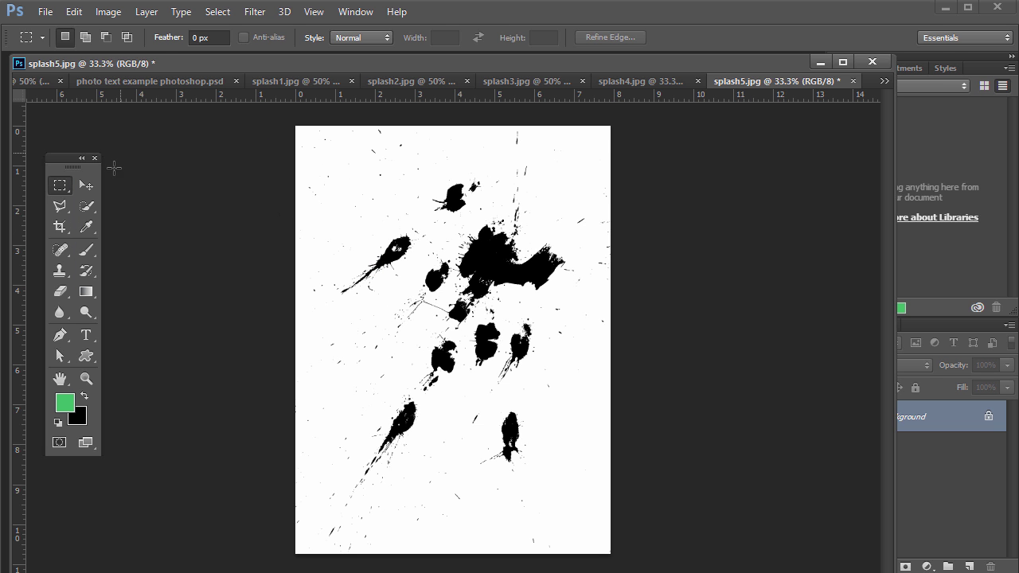
pyautogui.moveTo(296, 125); pyautogui.dragTo(689, 555)
pyautogui.click(74, 13)
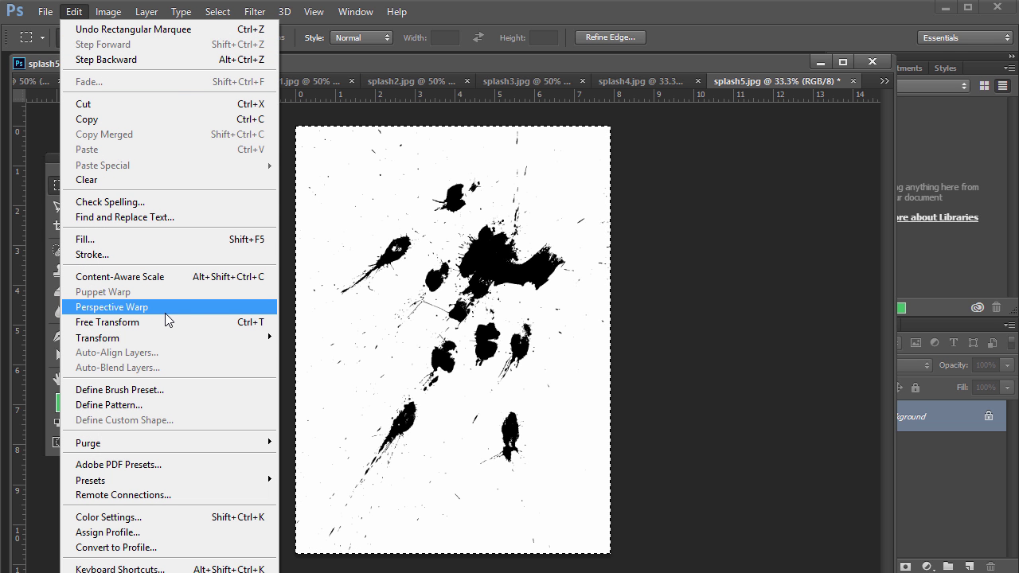
pyautogui.click(153, 396)
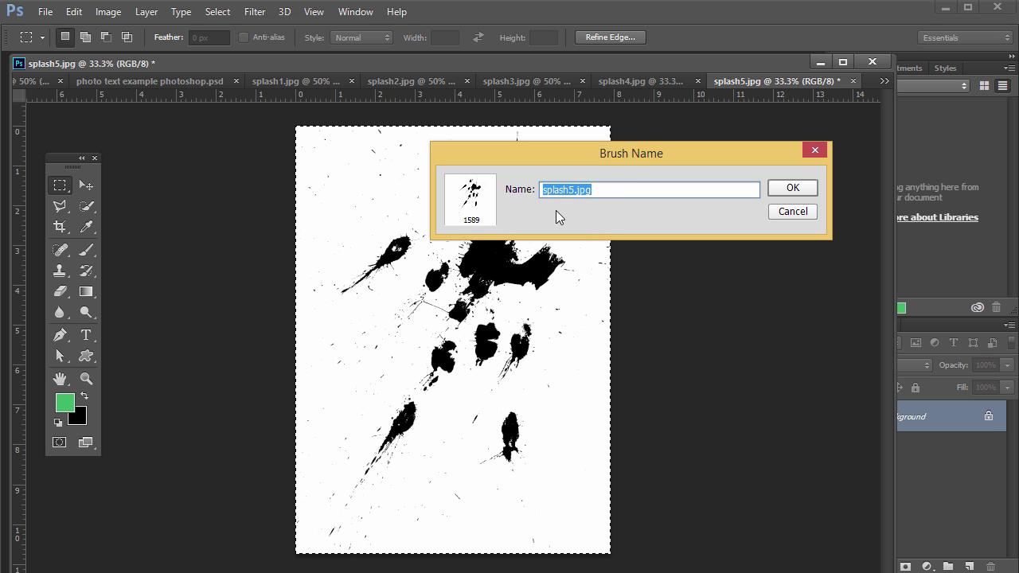
pyautogui.write('splash brush ')
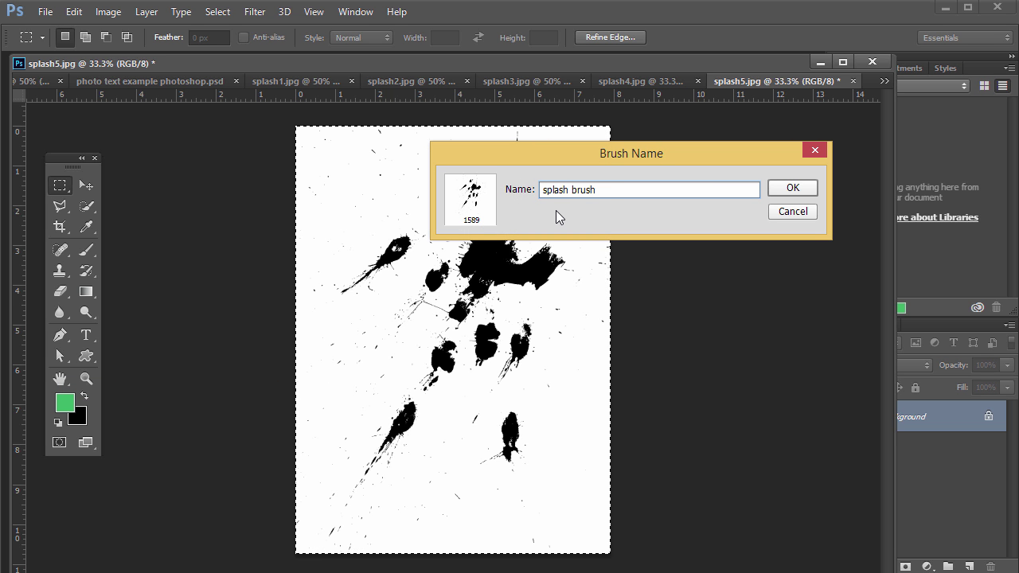
pyautogui.write('st')
pyautogui.press('BackSpace')
pyautogui.press('BackSpace')
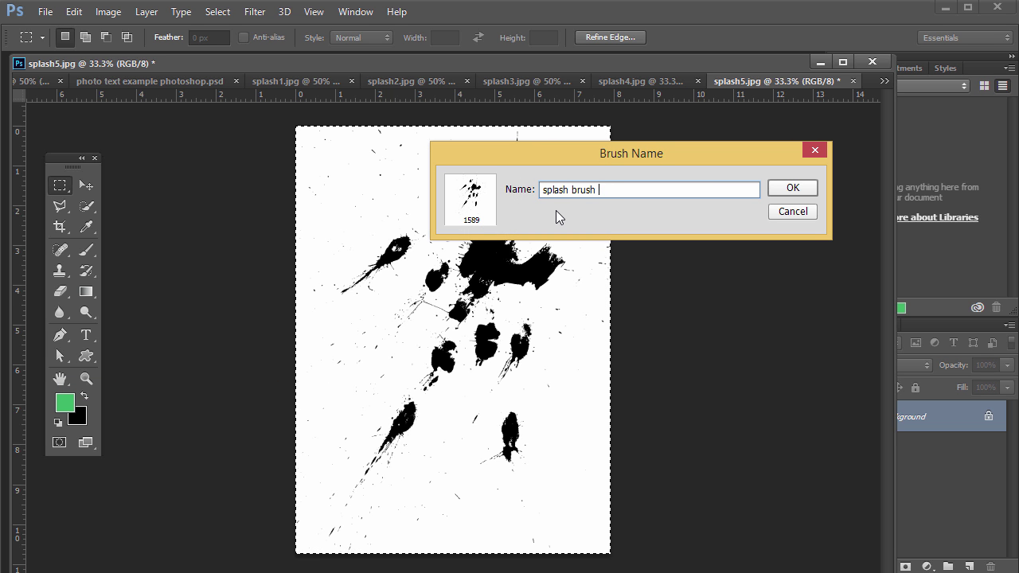
pyautogui.write('with threshold')
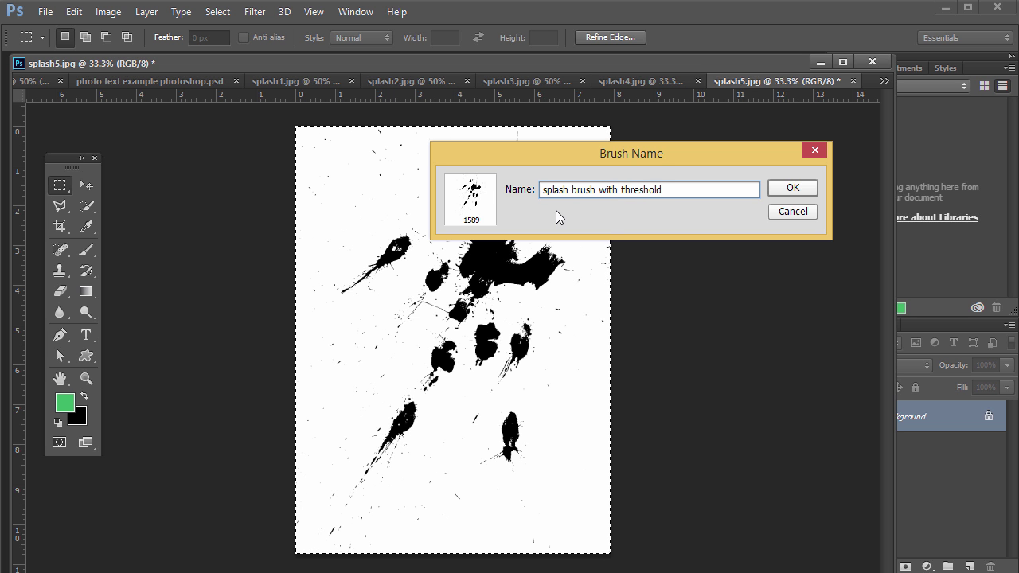
pyautogui.click(792, 191)
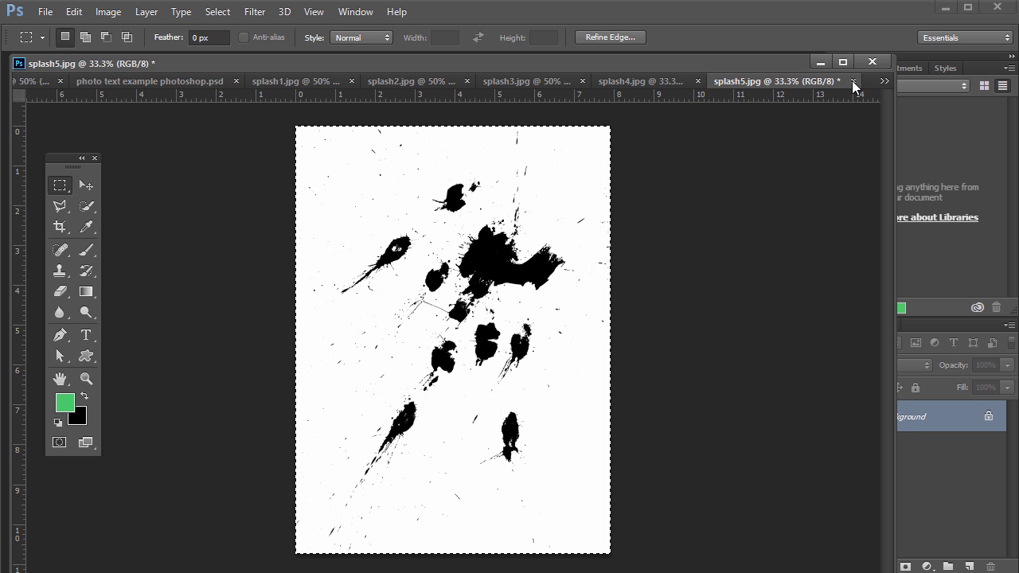
# Close splash5, splash4, splash3 and splash2 without saving, cancelling a brush from splash3
pyautogui.click(517, 232)
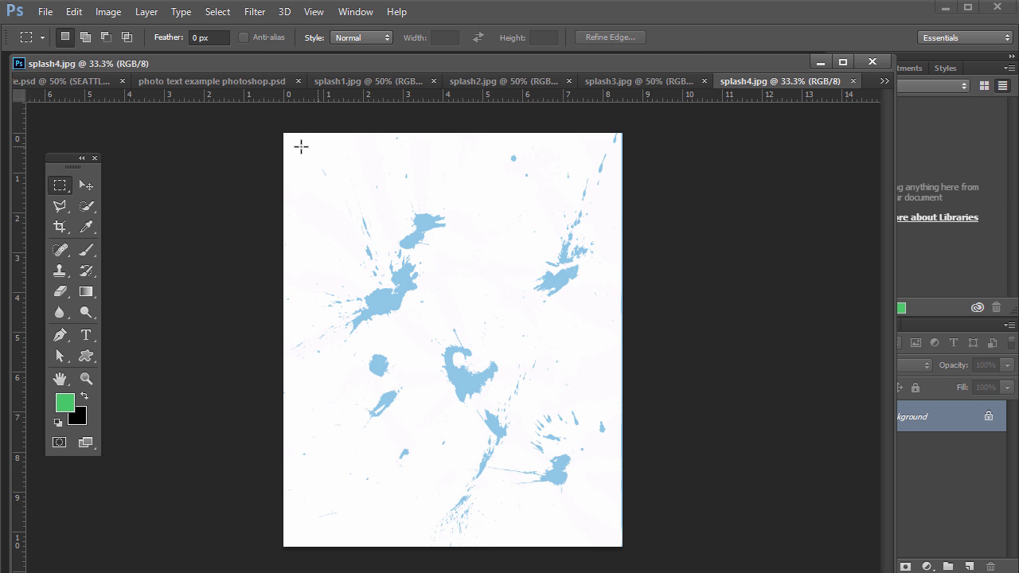
pyautogui.moveTo(294, 144); pyautogui.dragTo(623, 523)
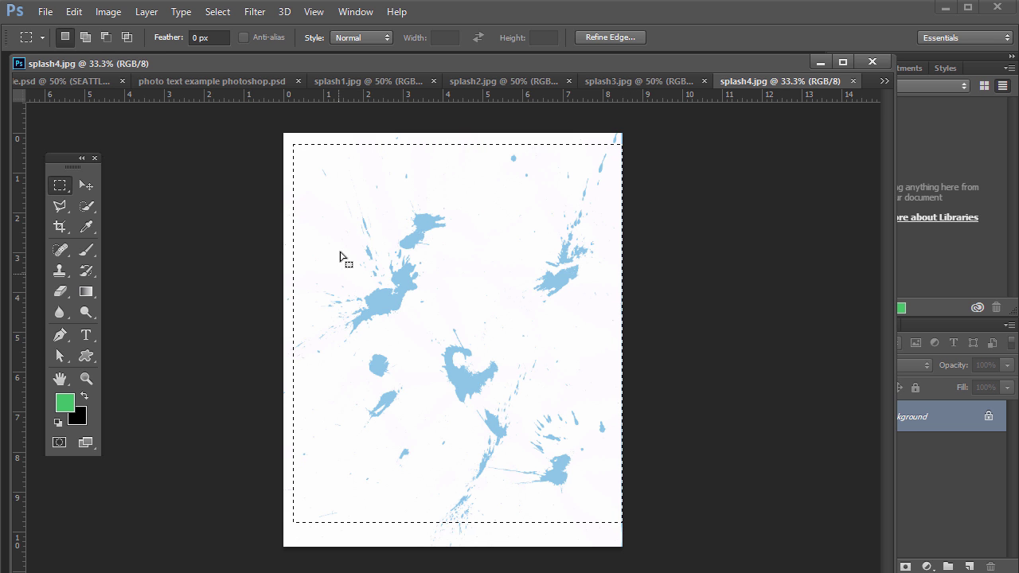
pyautogui.click(854, 82)
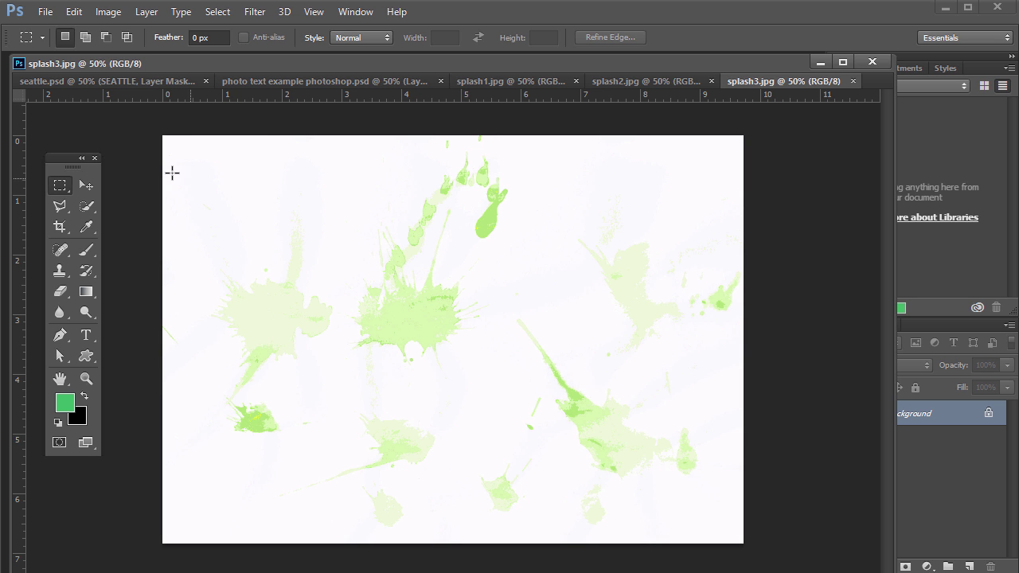
pyautogui.moveTo(183, 141); pyautogui.dragTo(876, 489)
pyautogui.click(74, 12)
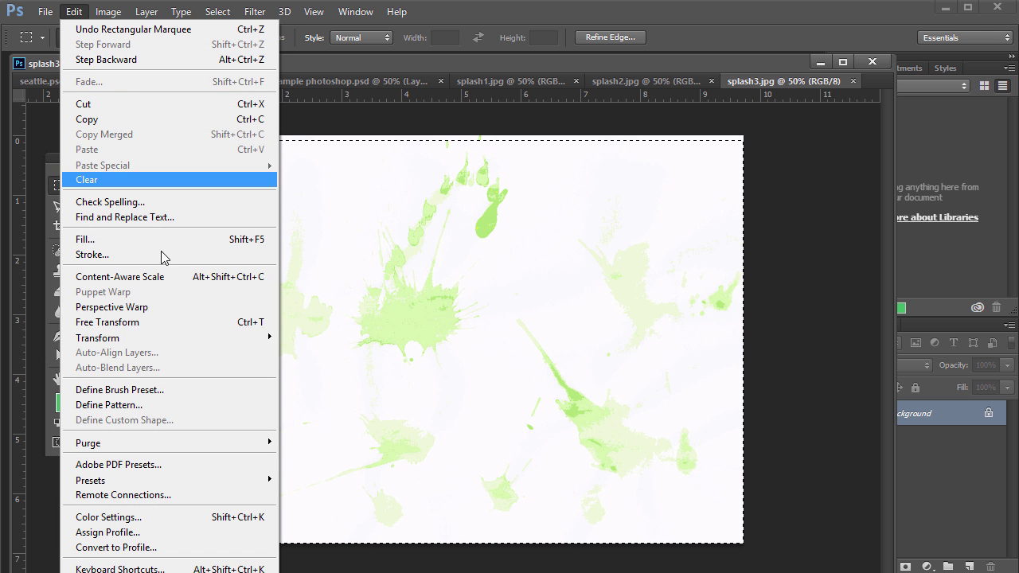
pyautogui.click(151, 390)
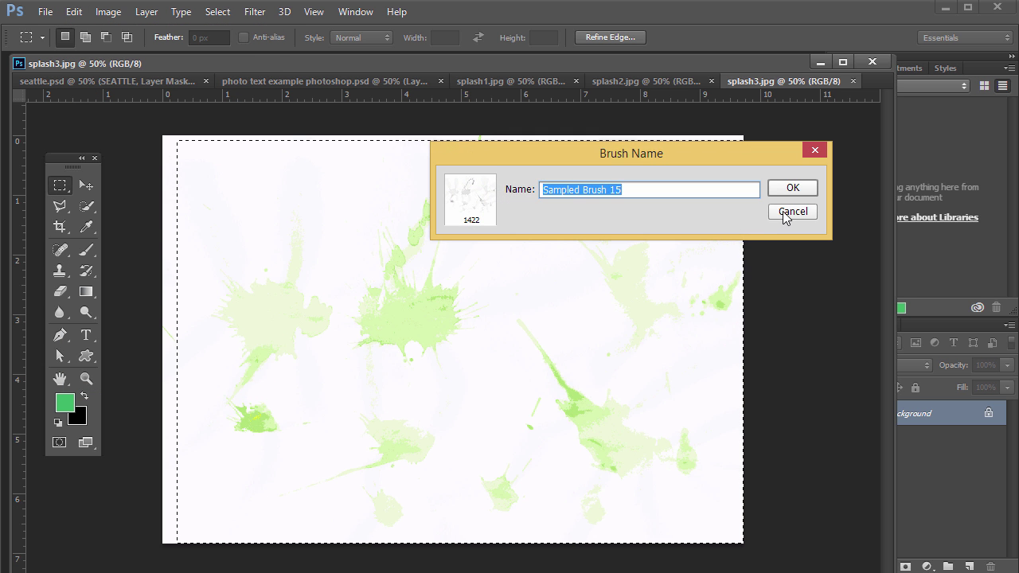
pyautogui.click(787, 212)
pyautogui.click(853, 80)
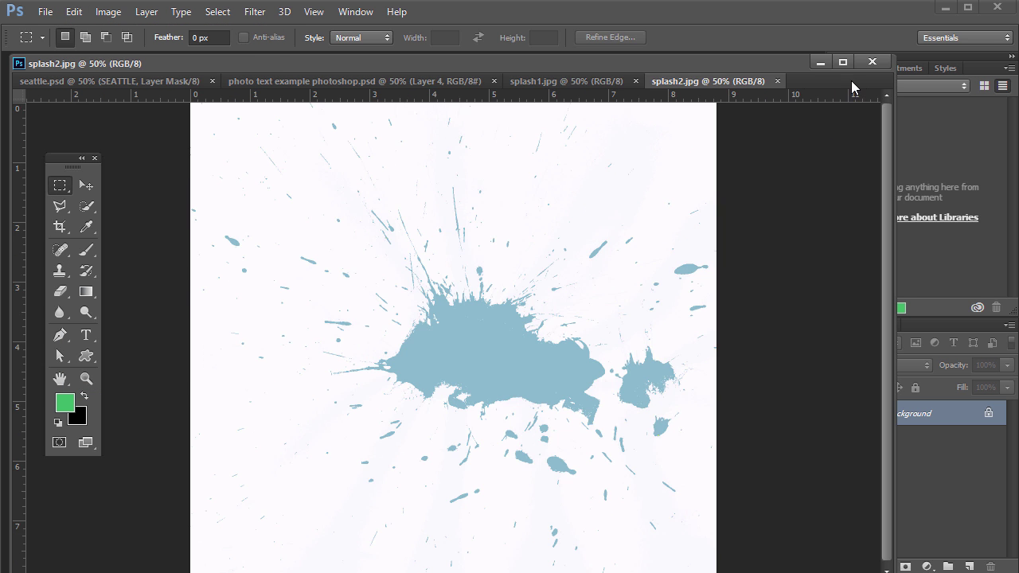
pyautogui.click(777, 82)
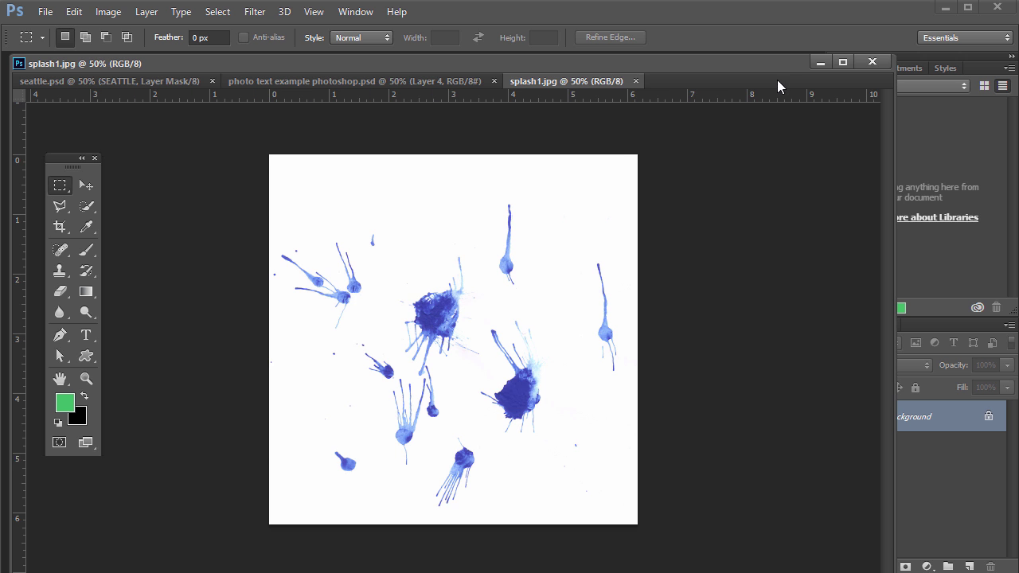
# Close splash1.jpg and float the Layers panel to inspect seattle.psd's layers
pyautogui.click(636, 81)
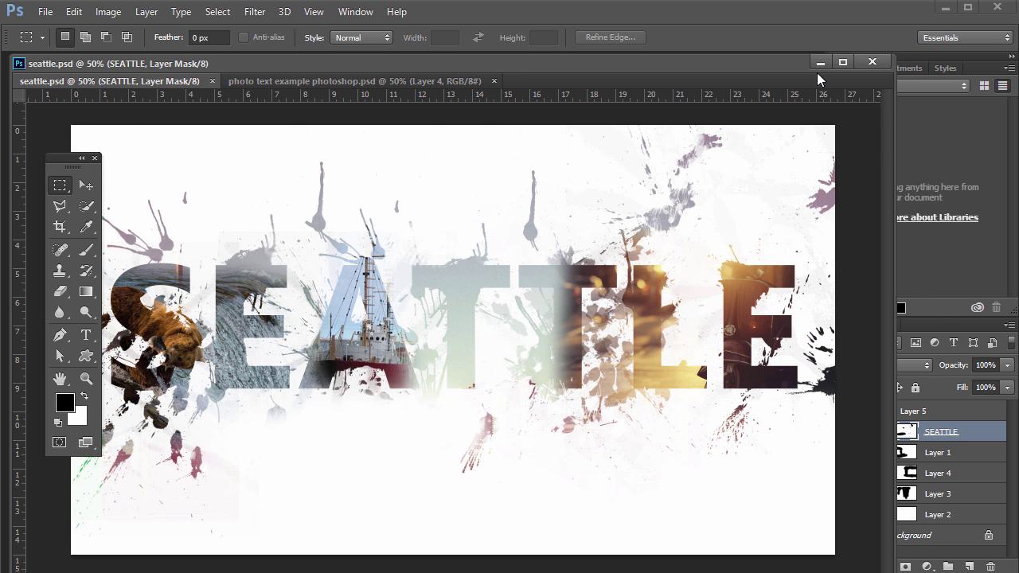
pyautogui.moveTo(796, 68); pyautogui.dragTo(742, 69)
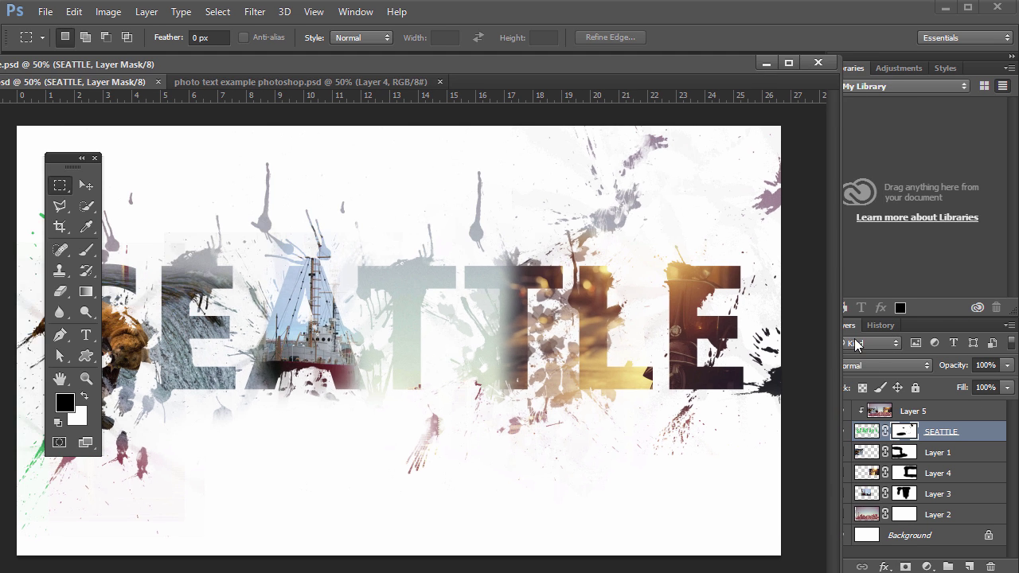
pyautogui.moveTo(849, 333); pyautogui.dragTo(588, 189)
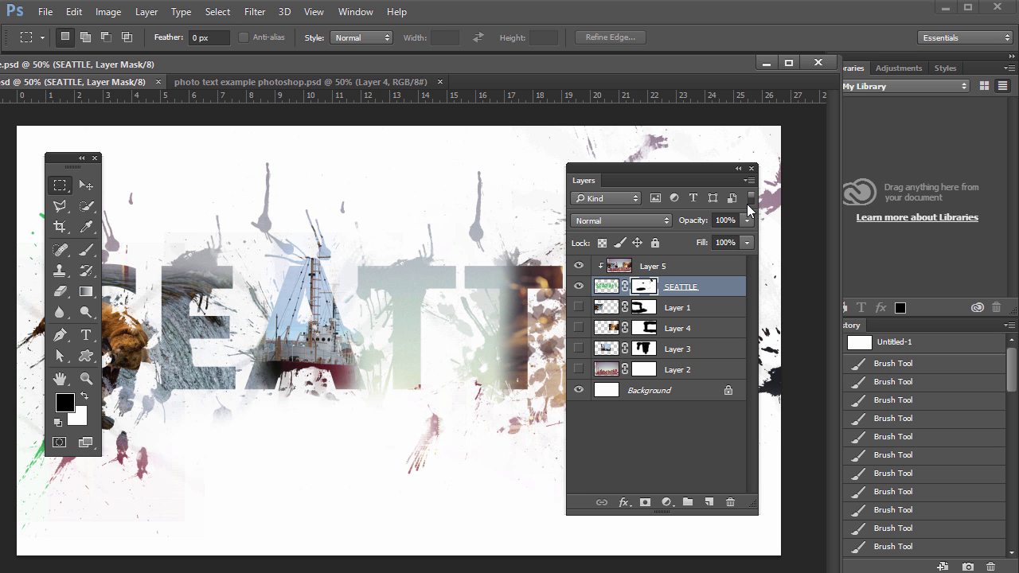
# Switch to the photo text example document, choose the Move tool, and show recent files
pyautogui.click(750, 170)
pyautogui.click(287, 82)
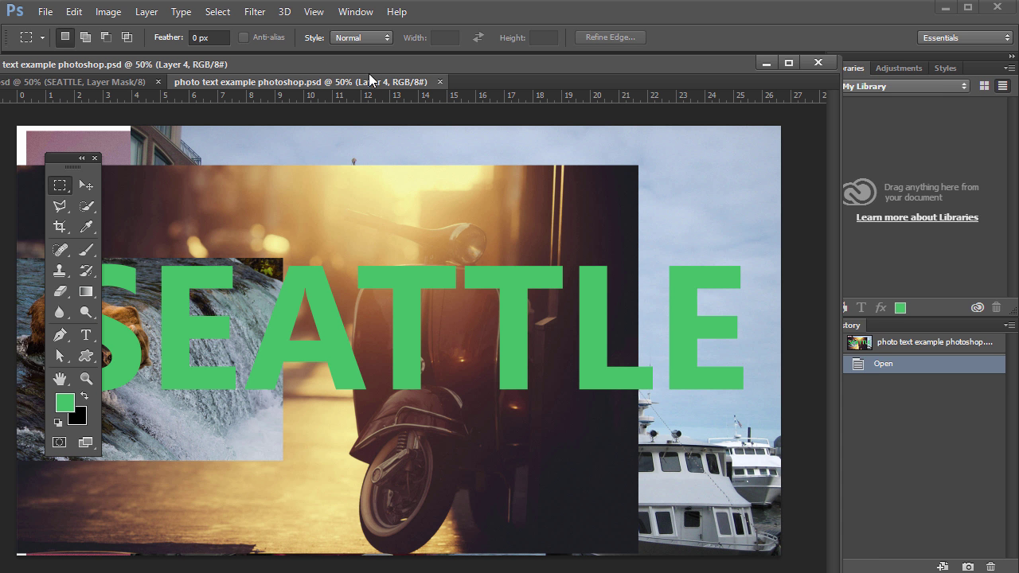
pyautogui.moveTo(368, 70); pyautogui.dragTo(410, 72)
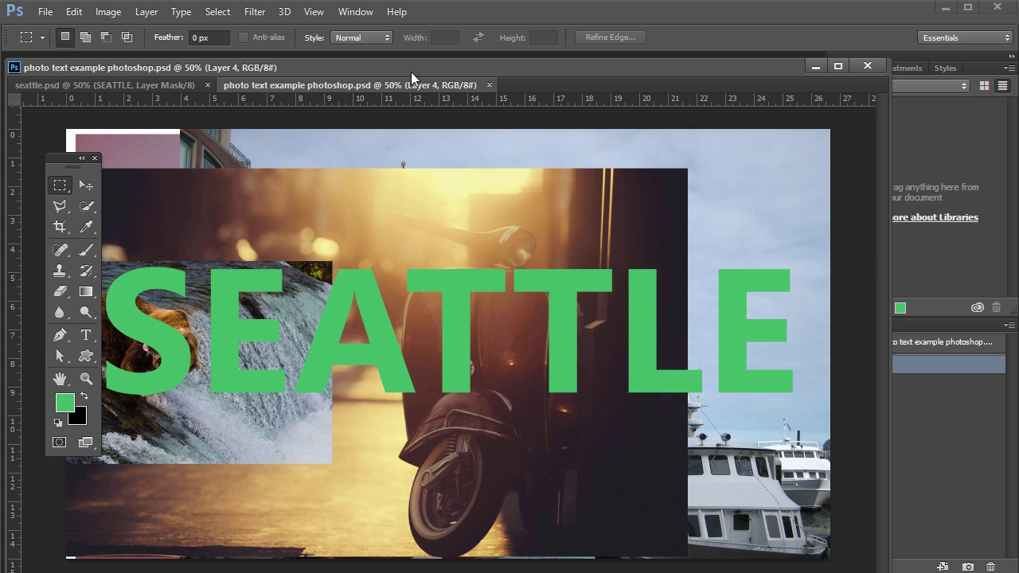
pyautogui.click(86, 185)
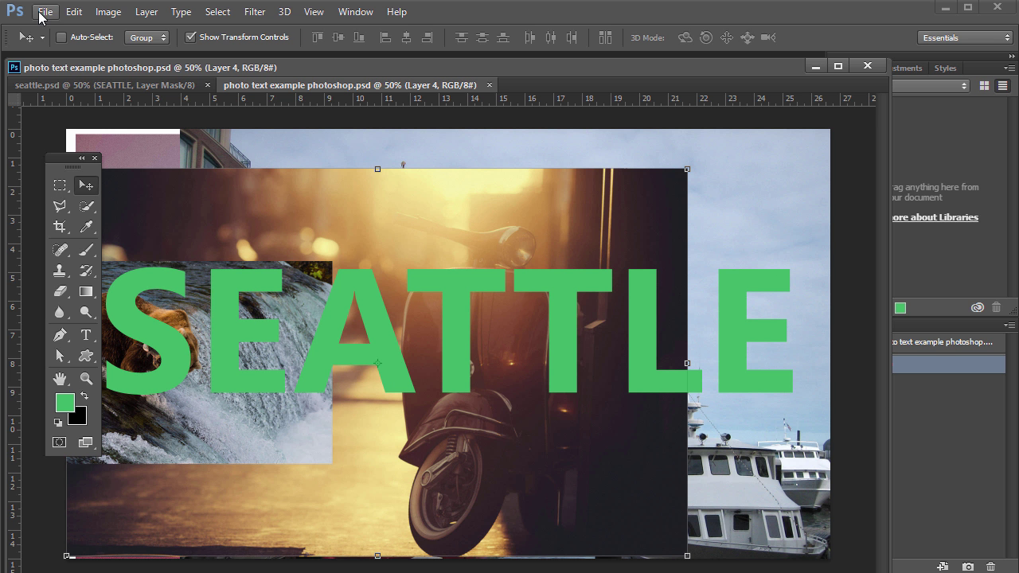
pyautogui.click(45, 11)
pyautogui.moveTo(151, 110)
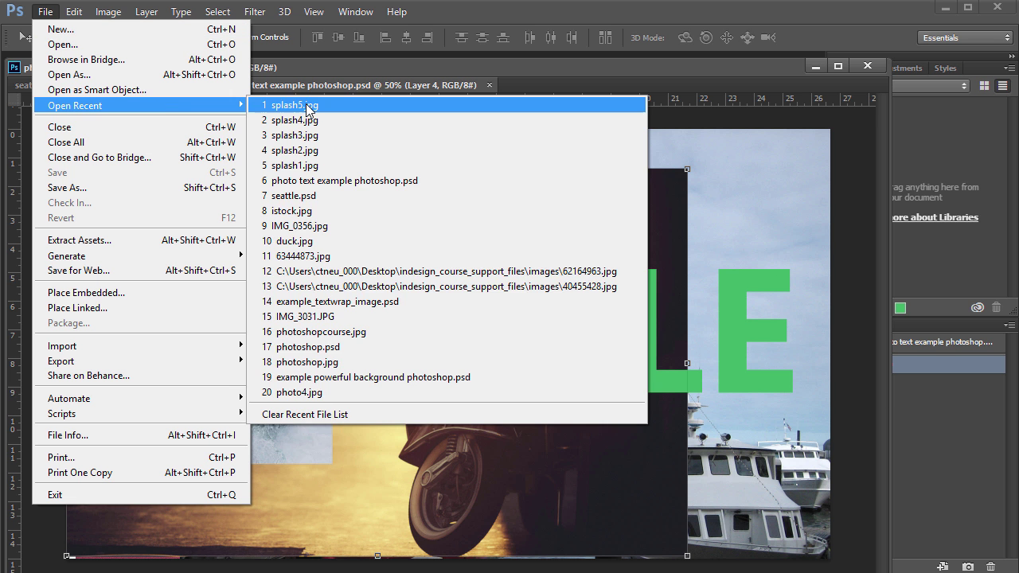
# Open istock.jpg and drag the harbour photo into photo text example as Layer 5
pyautogui.click(322, 213)
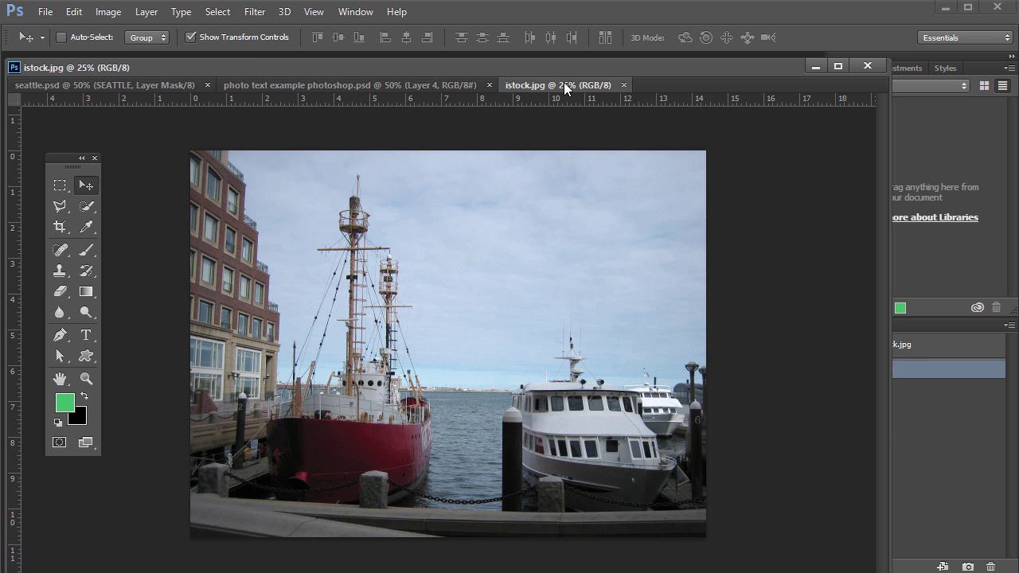
pyautogui.moveTo(564, 88); pyautogui.dragTo(259, 108)
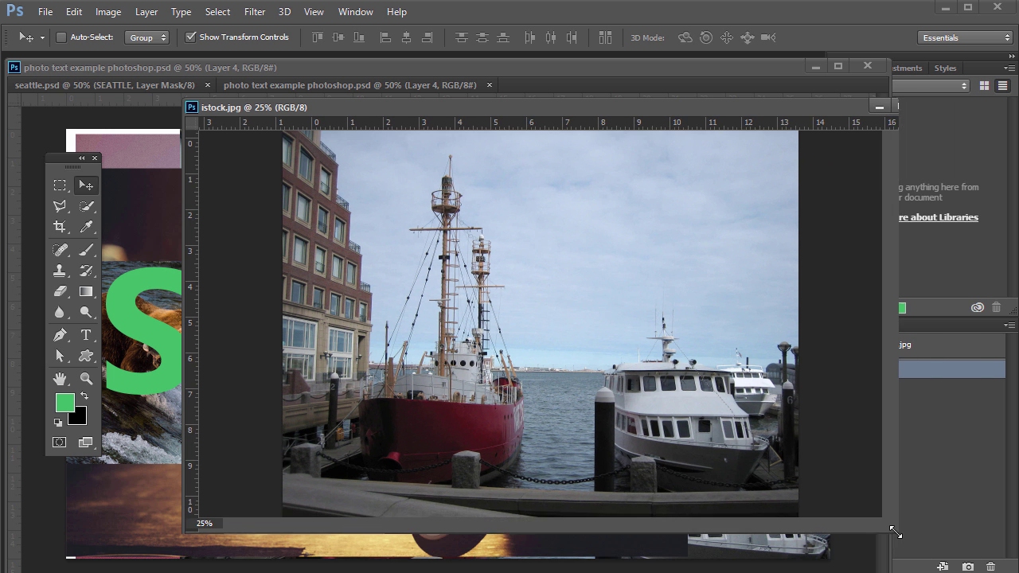
pyautogui.moveTo(507, 105); pyautogui.dragTo(606, 153)
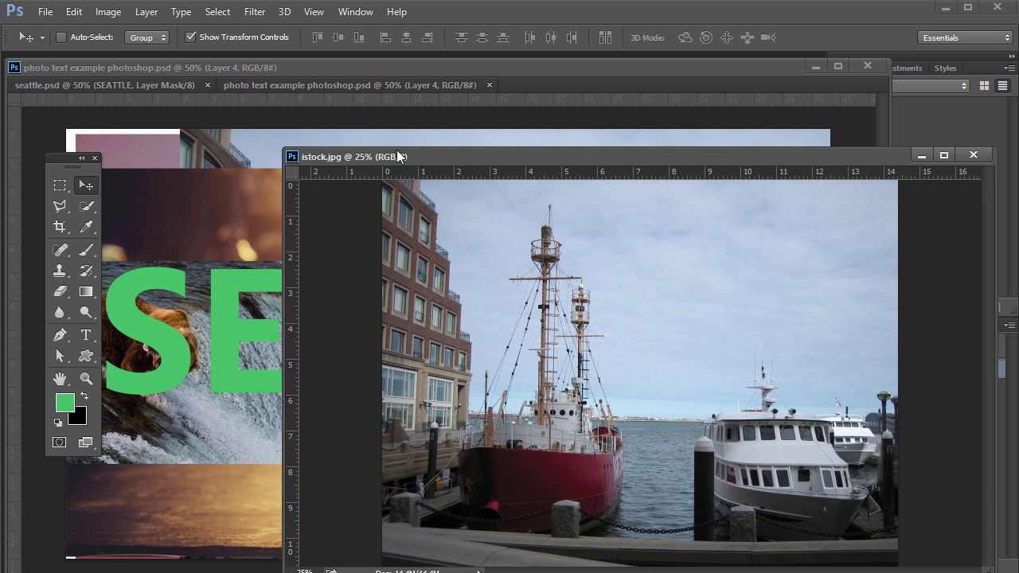
pyautogui.moveTo(398, 155); pyautogui.dragTo(376, 139)
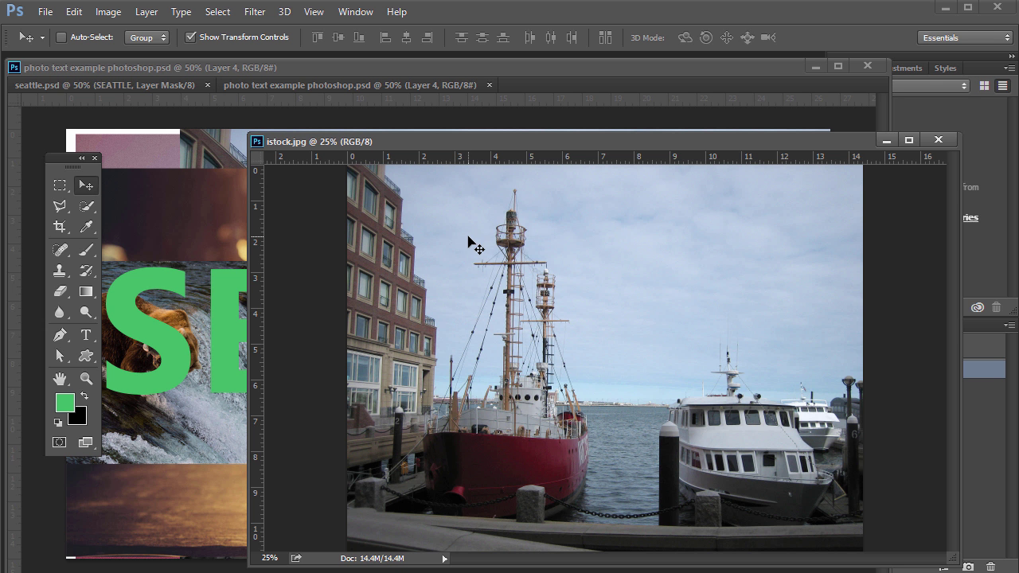
pyautogui.moveTo(470, 241); pyautogui.dragTo(195, 247)
pyautogui.moveTo(311, 199); pyautogui.dragTo(487, 246)
pyautogui.hotkey('ctrl', '-')
pyautogui.hotkey('ctrl', '-')
pyautogui.hotkey('ctrl', '-')
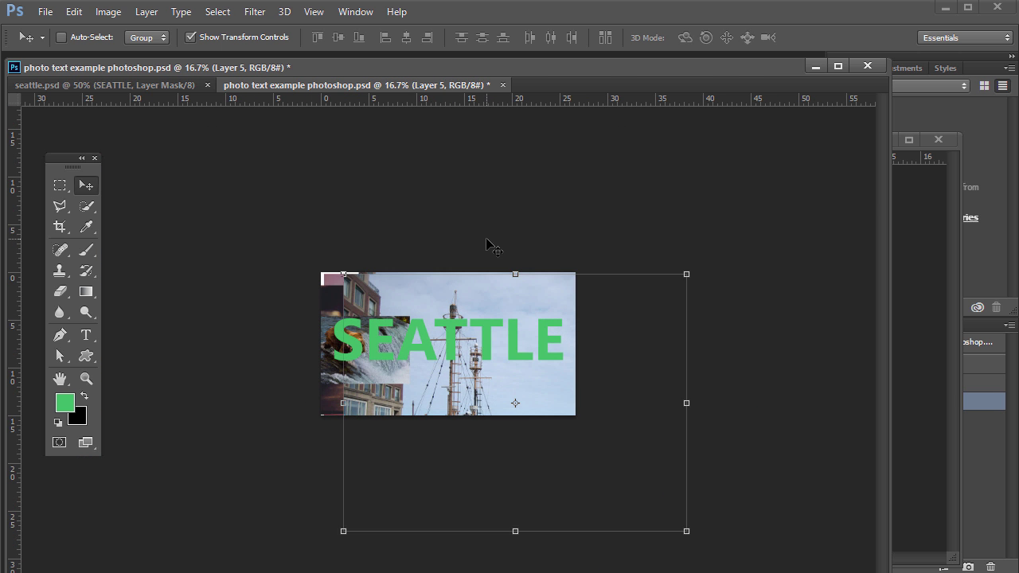
# Scale the harbour photo layer down to about 54% and commit the transform
pyautogui.moveTo(687, 532); pyautogui.dragTo(652, 482)
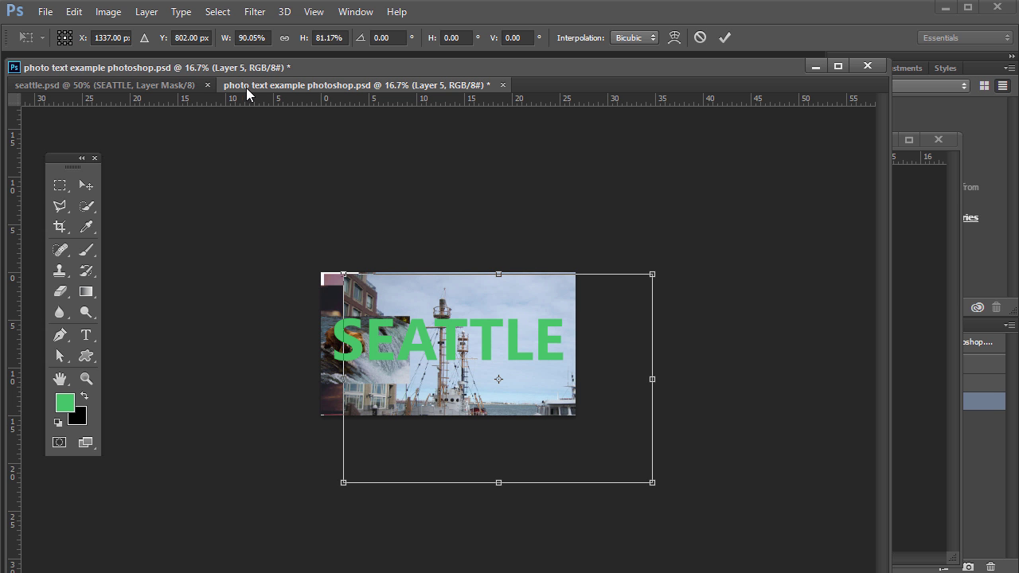
pyautogui.click(62, 191)
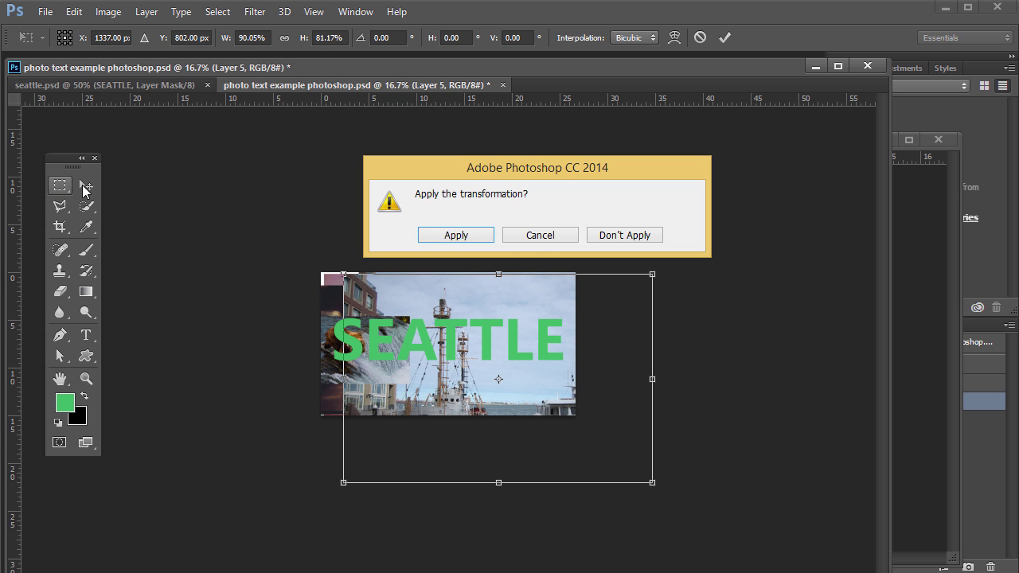
pyautogui.click(456, 236)
pyautogui.click(89, 190)
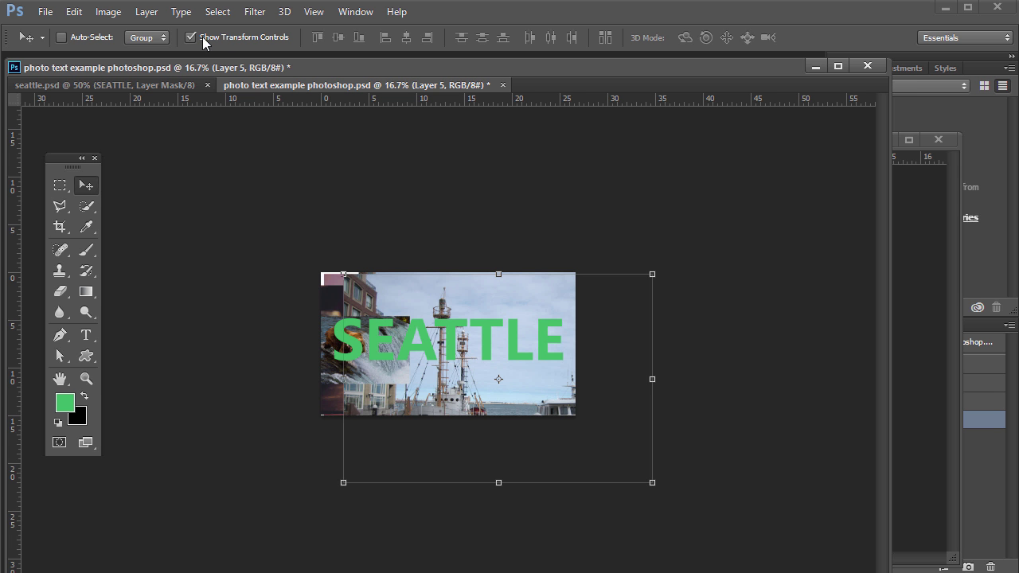
pyautogui.moveTo(652, 482); pyautogui.dragTo(489, 418)
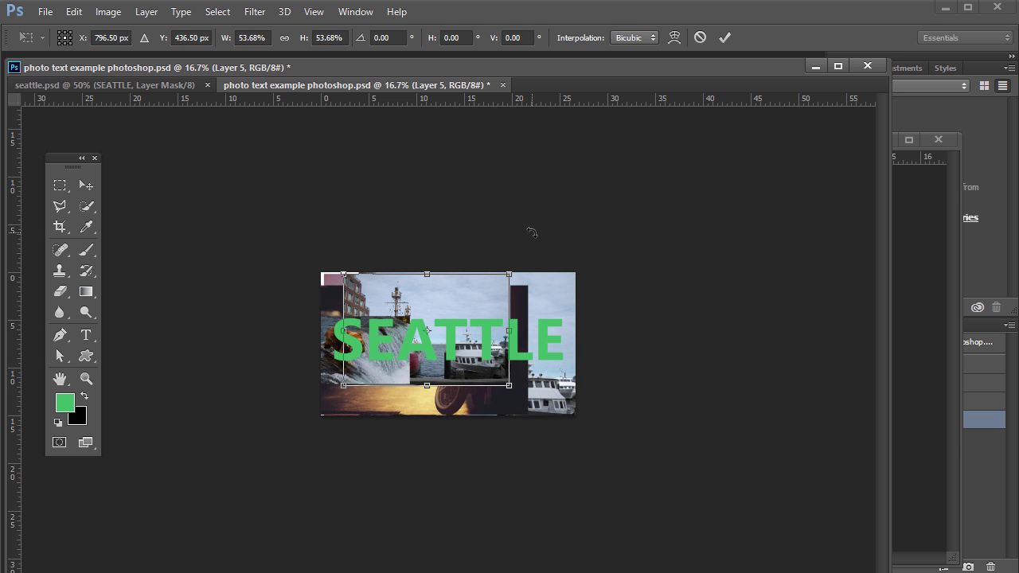
pyautogui.press('Return')
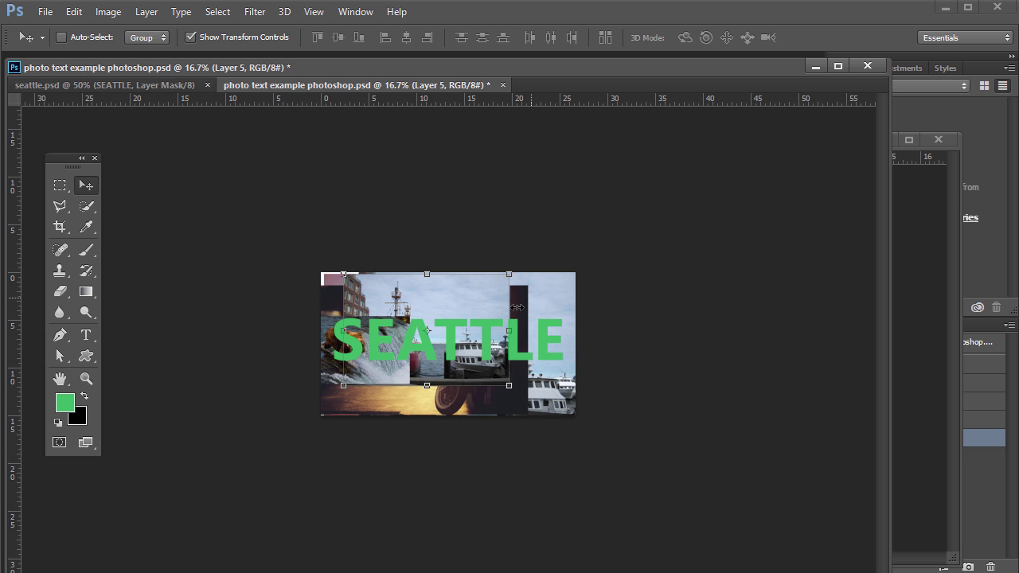
# Move the boat photo down-right and dismiss the original istock.jpg document
pyautogui.moveTo(436, 299); pyautogui.dragTo(517, 365)
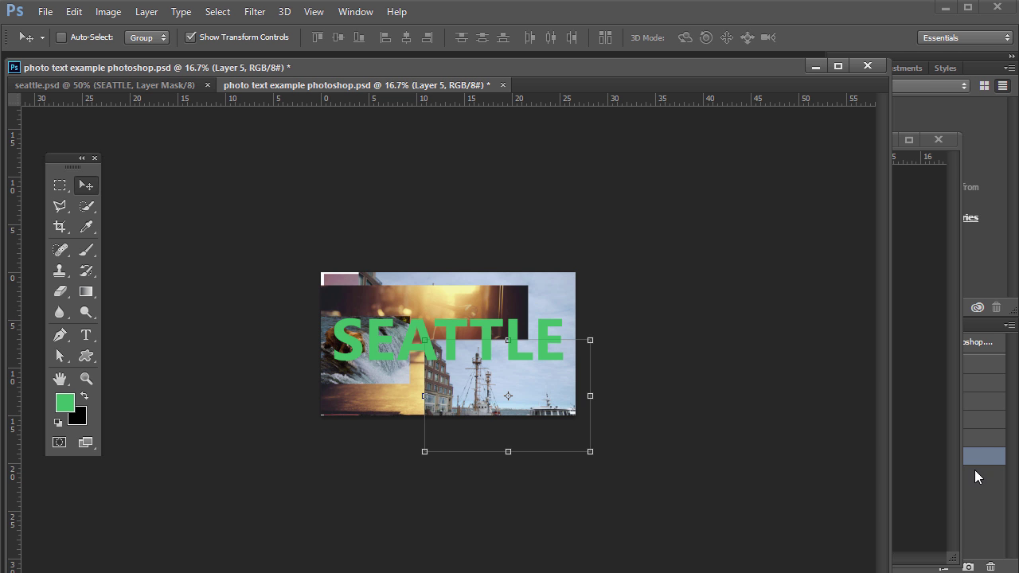
pyautogui.click(903, 171)
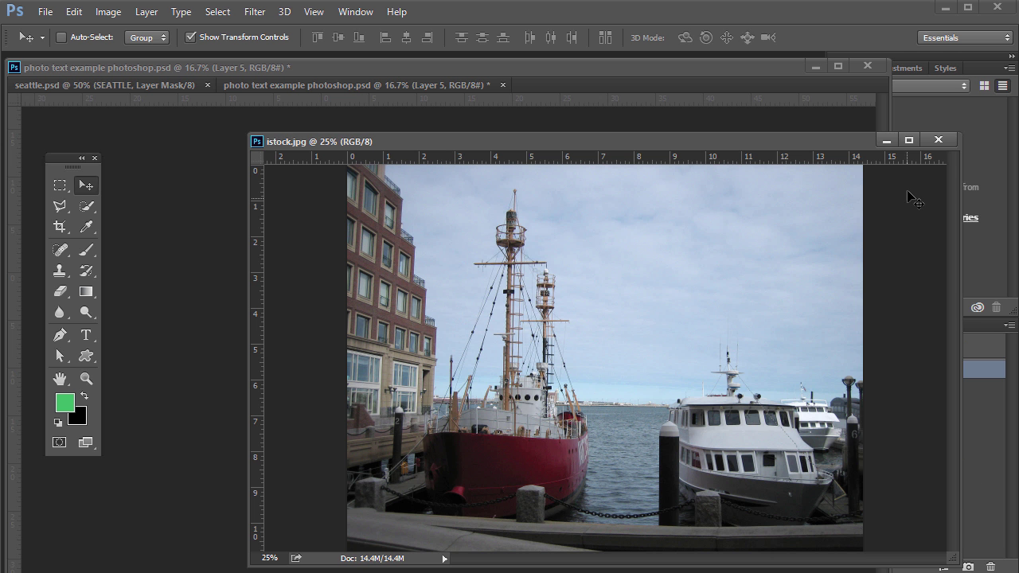
pyautogui.click(882, 134)
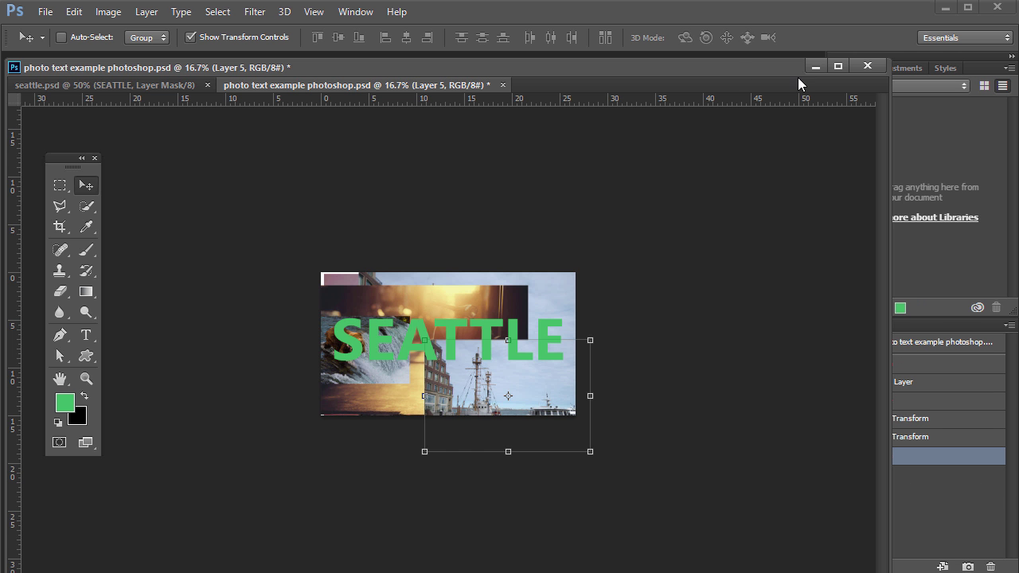
# Show the Layers panel, drag Layer 5 just above Background, and hide it
pyautogui.moveTo(853, 113); pyautogui.dragTo(764, 114)
pyautogui.click(347, 12)
pyautogui.click(358, 316)
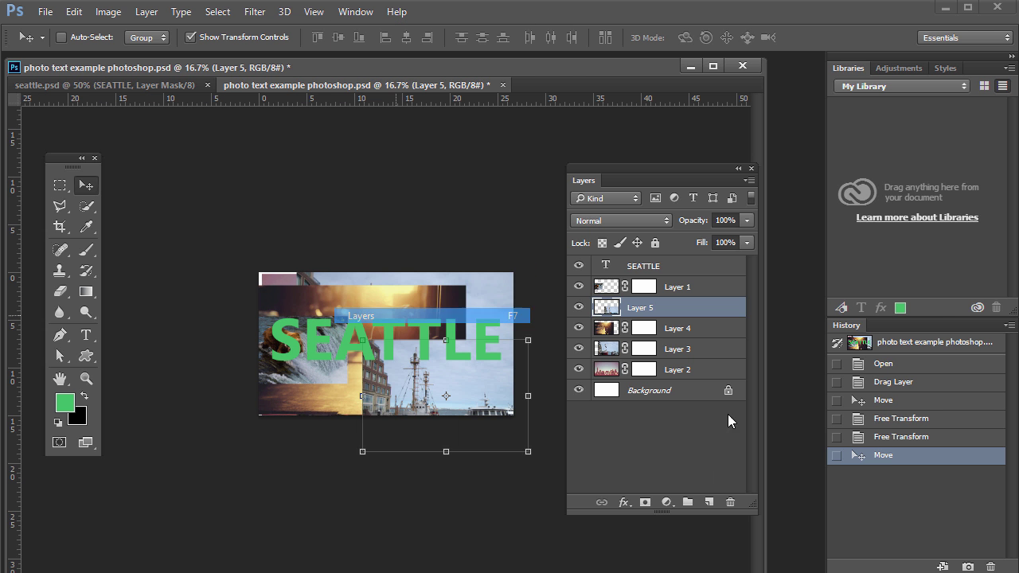
pyautogui.moveTo(609, 308); pyautogui.dragTo(614, 381)
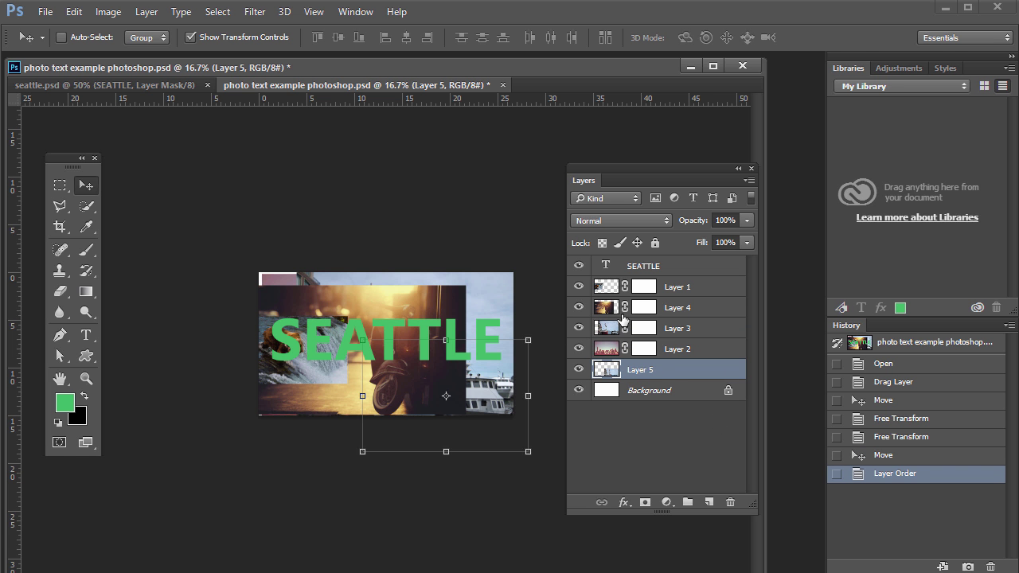
pyautogui.click(577, 369)
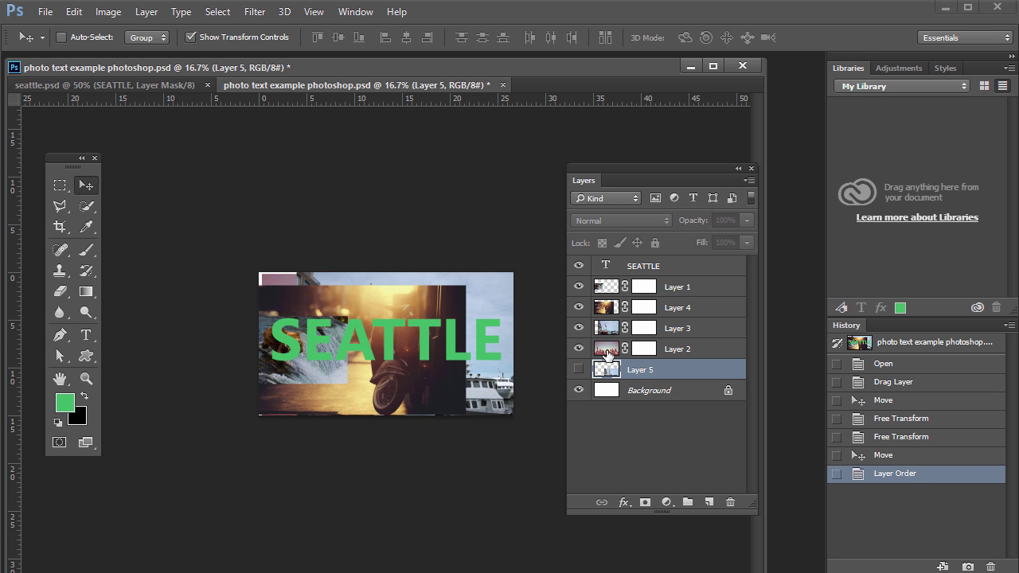
# Select Layer 2 then Layer 3, zoom to 25%, and rearrange the Layers panel and window
pyautogui.click(606, 353)
pyautogui.click(608, 330)
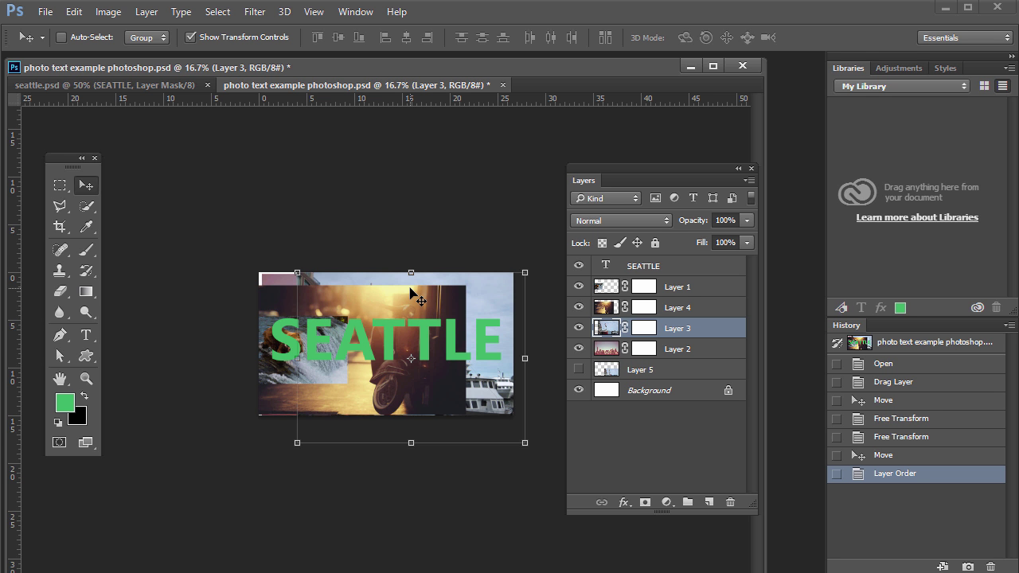
pyautogui.hotkey('ctrl', '+')
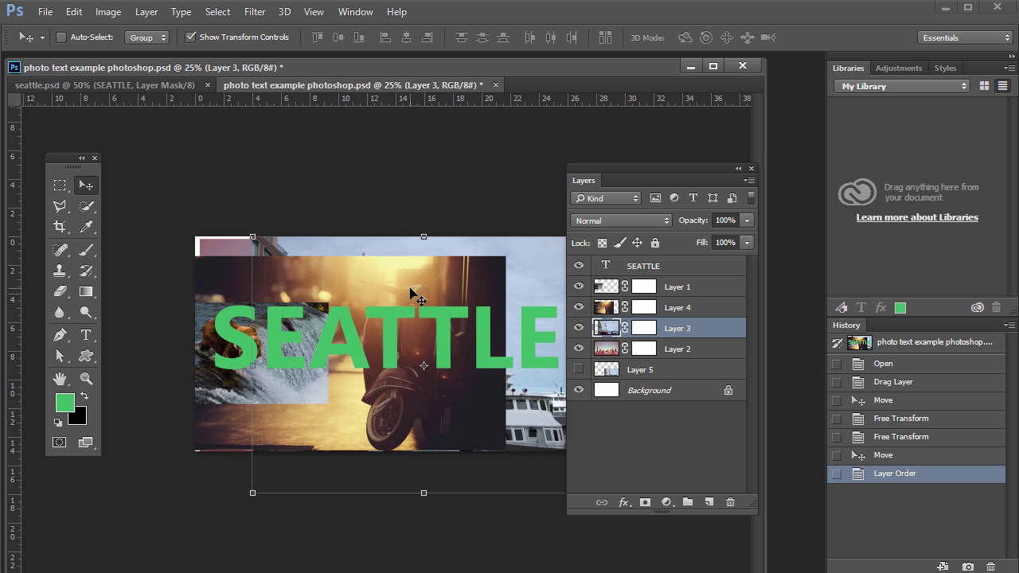
pyautogui.moveTo(632, 171); pyautogui.dragTo(705, 139)
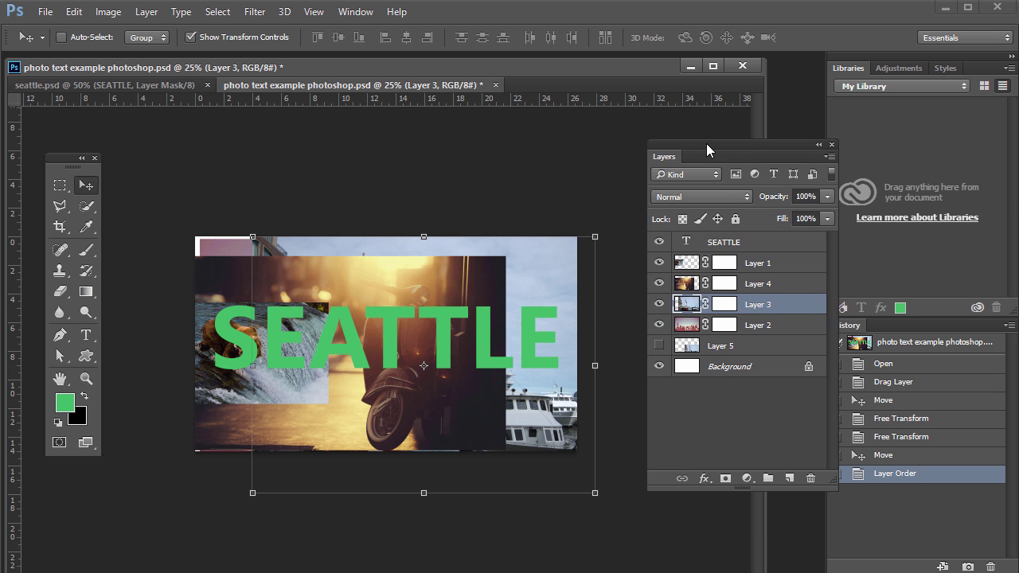
pyautogui.moveTo(763, 570); pyautogui.dragTo(997, 565)
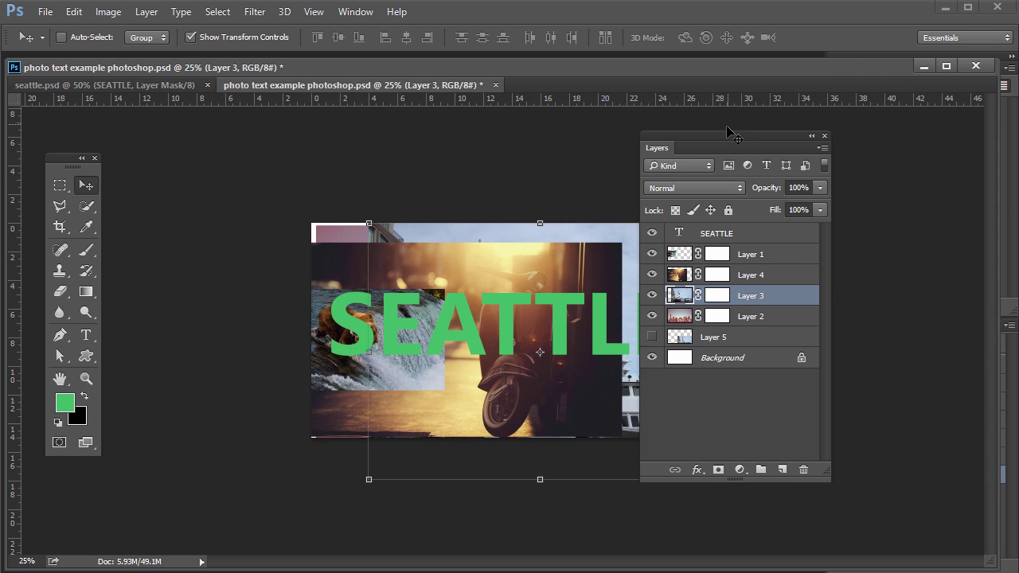
pyautogui.moveTo(722, 137); pyautogui.dragTo(865, 135)
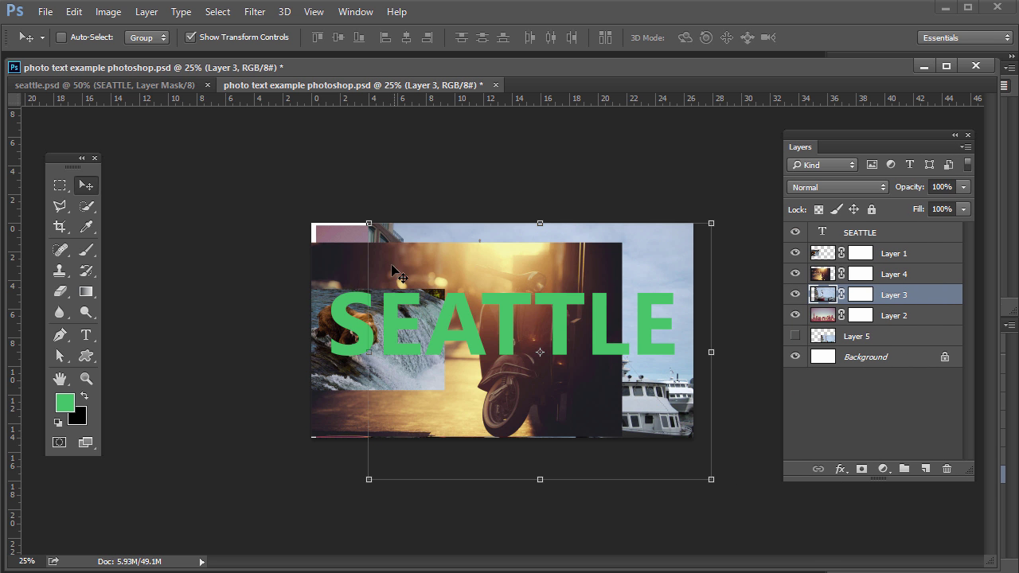
# Toggle Layers 4, 1 and 3 off and on to inspect each photo's contribution
pyautogui.click(820, 280)
pyautogui.click(793, 275)
pyautogui.click(792, 275)
pyautogui.click(795, 253)
pyautogui.click(795, 253)
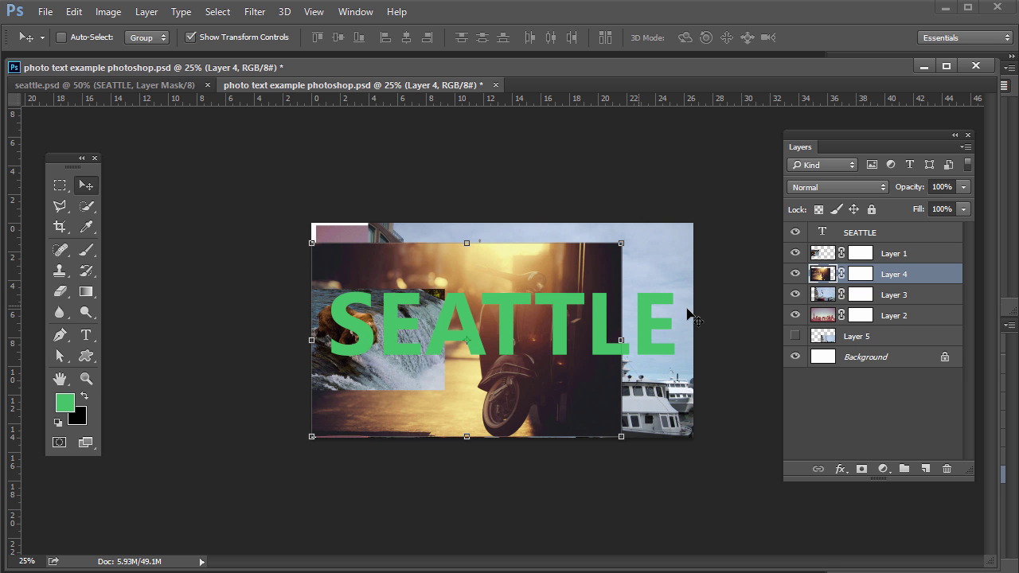
pyautogui.click(795, 274)
pyautogui.click(794, 254)
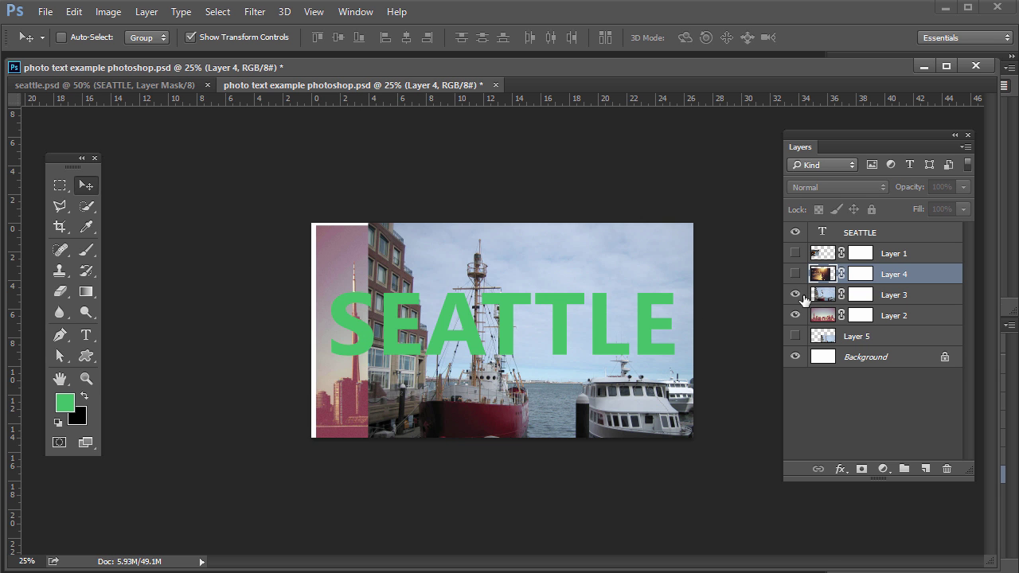
pyautogui.click(794, 294)
pyautogui.click(794, 294)
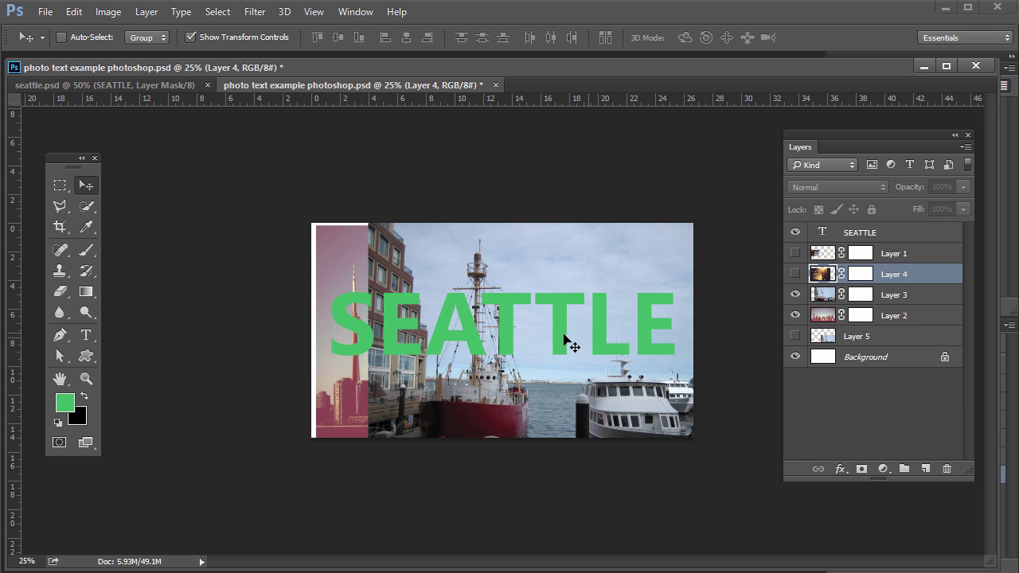
# Scale the harbour photo on Layer 3 to about 56% and shift it right and down
pyautogui.click(831, 300)
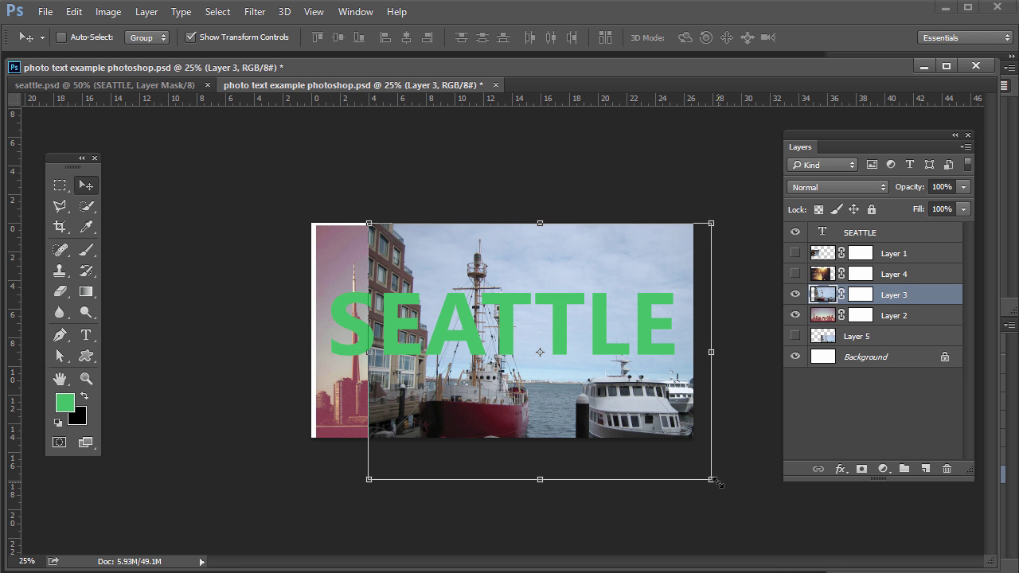
pyautogui.moveTo(711, 479); pyautogui.dragTo(561, 367)
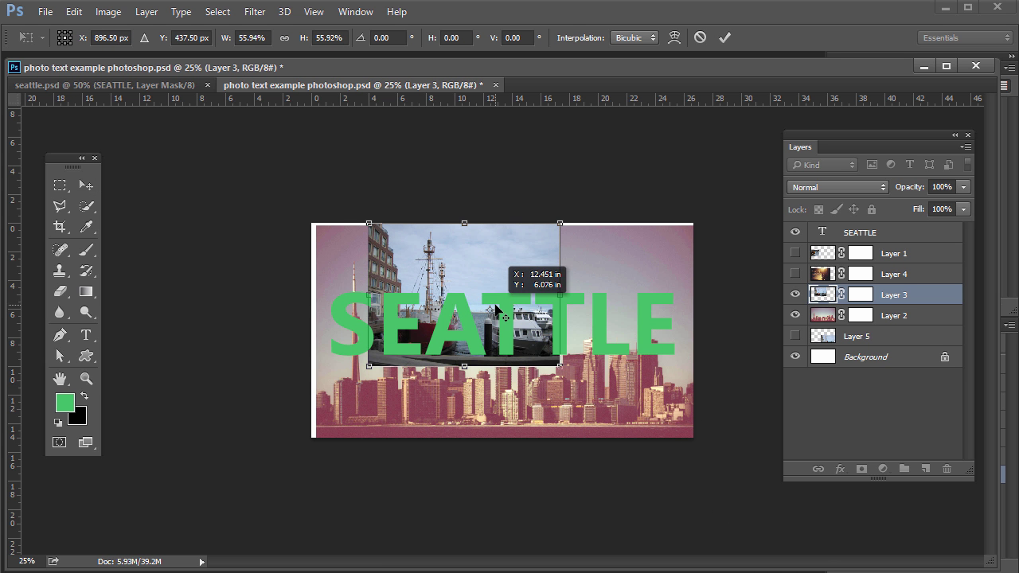
pyautogui.moveTo(485, 286); pyautogui.dragTo(535, 273)
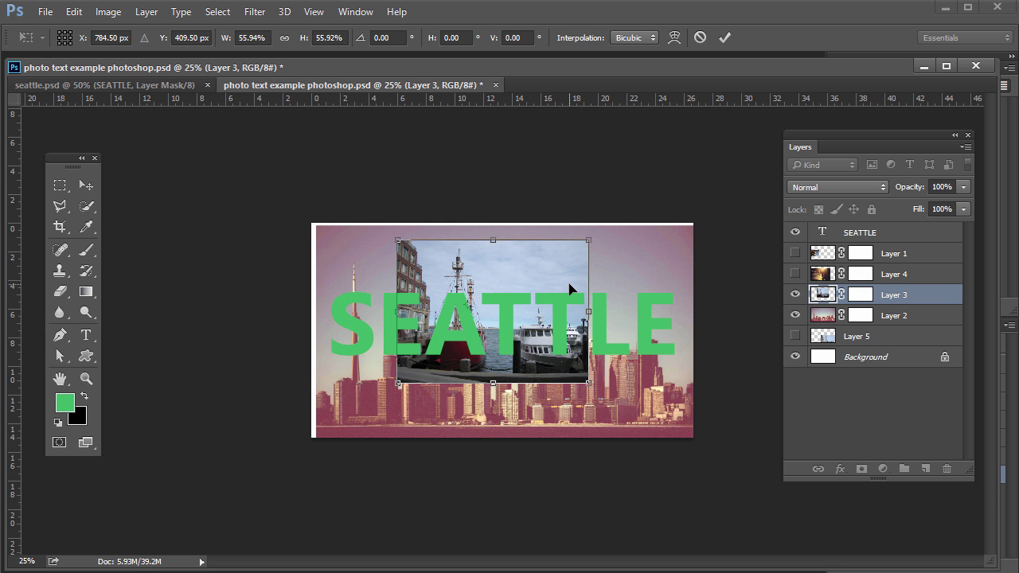
pyautogui.press('Return')
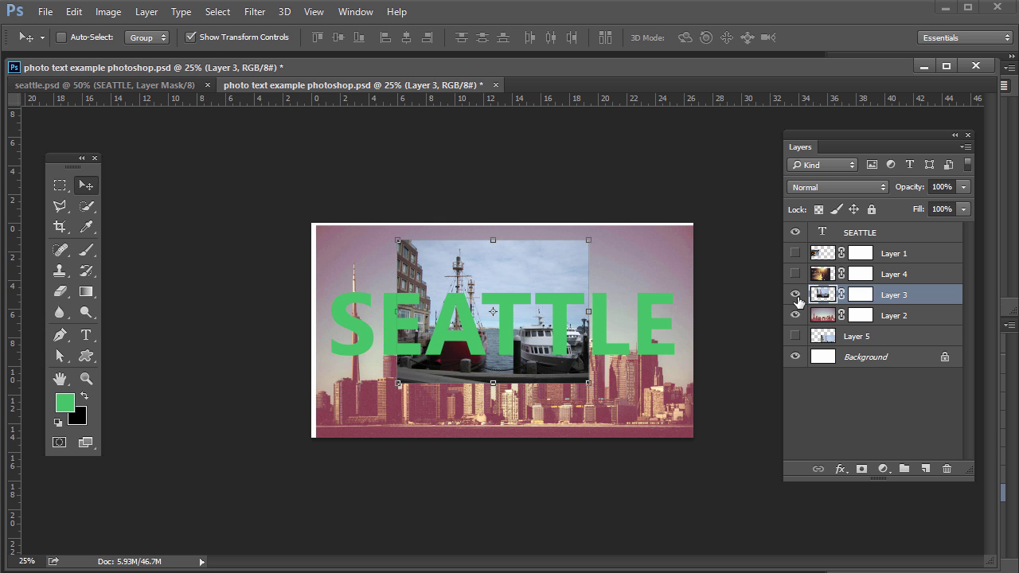
# Move the skyline photo on Layer 2 upward, with the harbour photo hidden for comparison
pyautogui.click(795, 295)
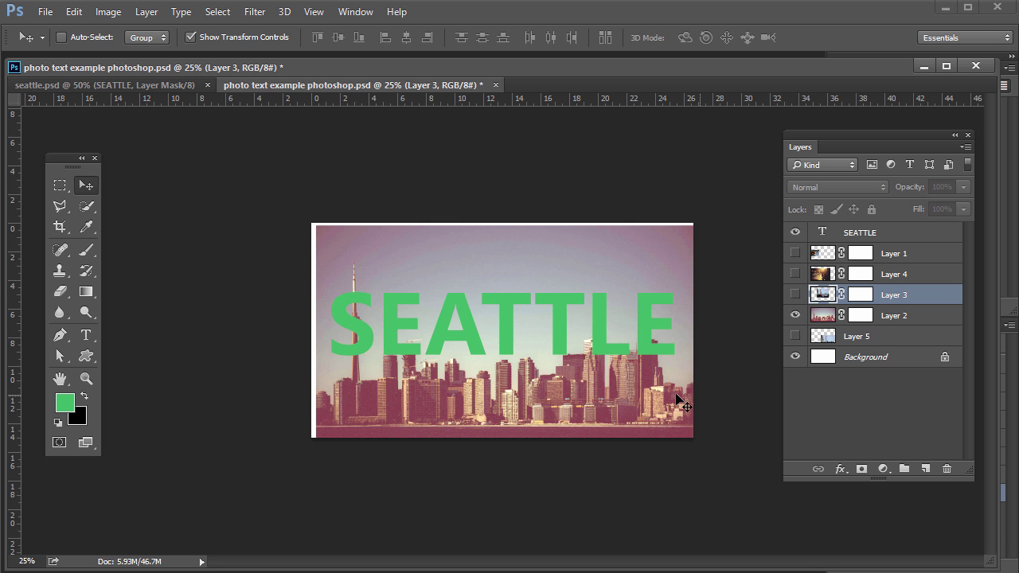
pyautogui.moveTo(599, 398)
pyautogui.mouseDown()
pyautogui.moveTo(599, 384)
pyautogui.moveTo(607, 396)
pyautogui.mouseUp()
pyautogui.click(828, 316)
pyautogui.moveTo(627, 394); pyautogui.dragTo(628, 358)
pyautogui.click(794, 294)
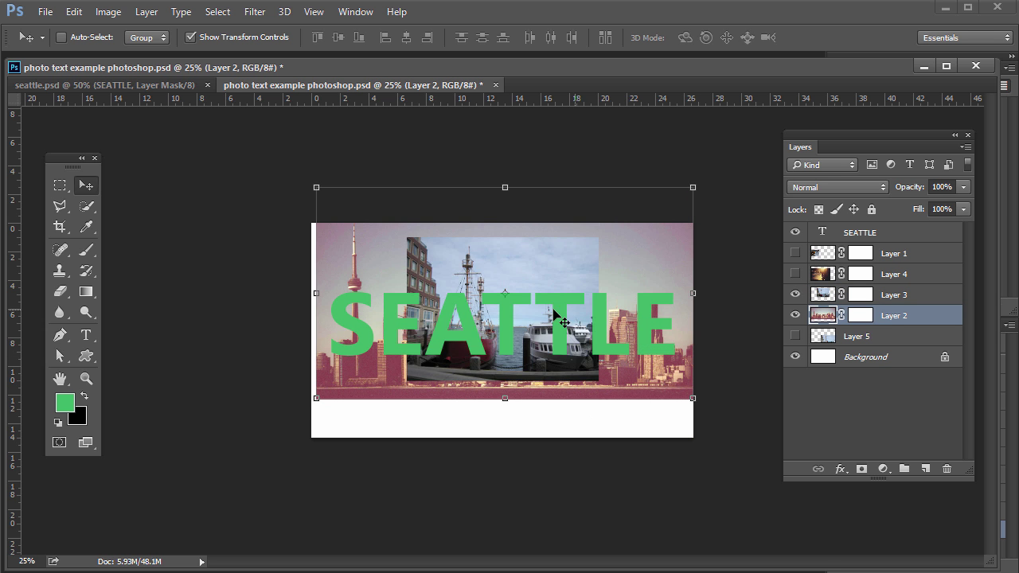
pyautogui.moveTo(499, 264)
pyautogui.mouseDown()
pyautogui.moveTo(513, 270)
pyautogui.moveTo(503, 273)
pyautogui.moveTo(504, 255)
pyautogui.mouseUp()
# Nudge the harbour photo on Layer 3 slightly left and down
pyautogui.click(794, 294)
pyautogui.click(794, 295)
pyautogui.click(825, 298)
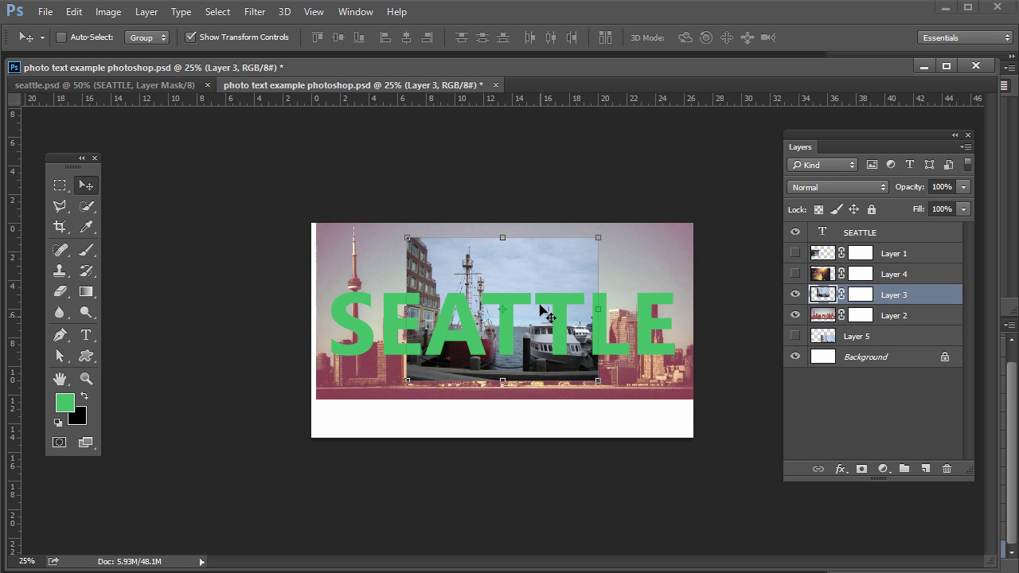
pyautogui.moveTo(536, 272)
pyautogui.mouseDown()
pyautogui.moveTo(512, 280)
pyautogui.moveTo(530, 279)
pyautogui.moveTo(526, 287)
pyautogui.mouseUp()
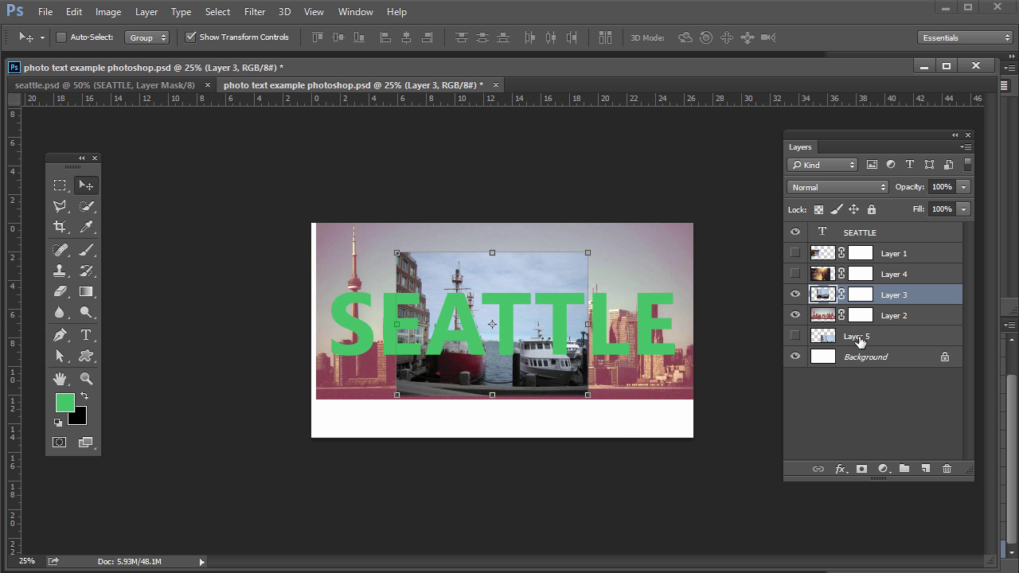
# Make the scooter and bear photo layers (4 and 1) visible again and select Layer 1
pyautogui.click(831, 276)
pyautogui.click(795, 273)
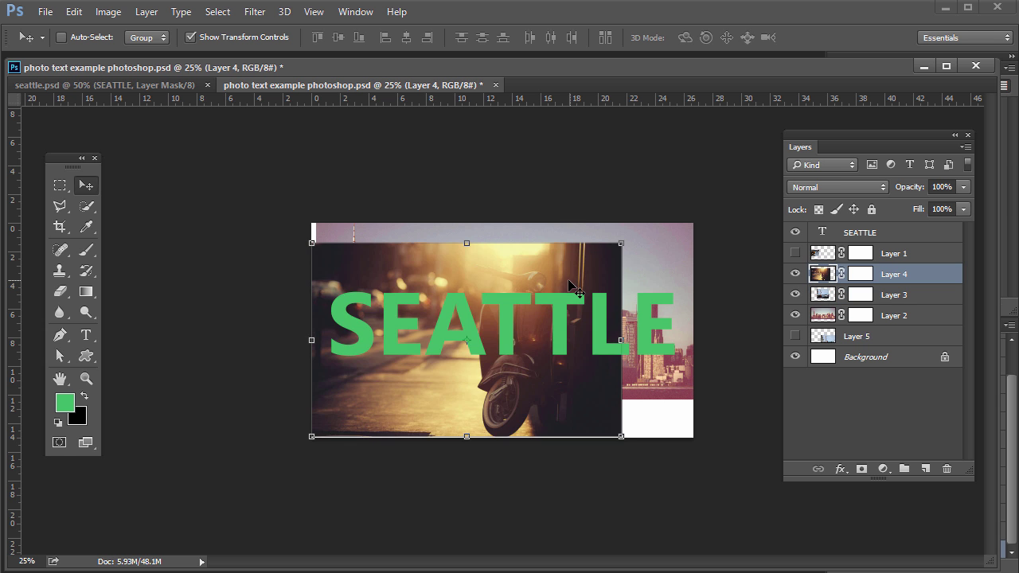
pyautogui.click(796, 255)
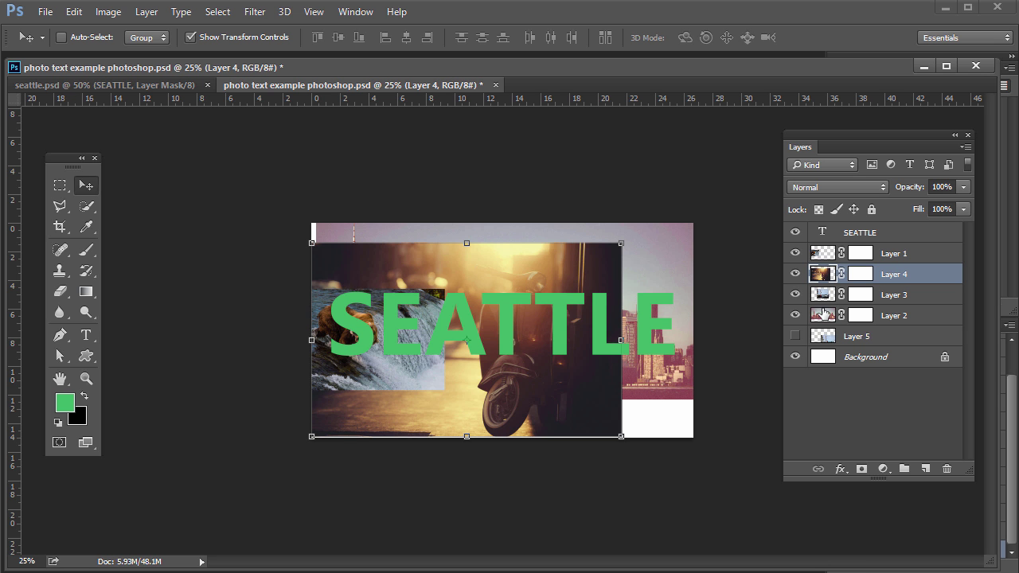
pyautogui.click(822, 255)
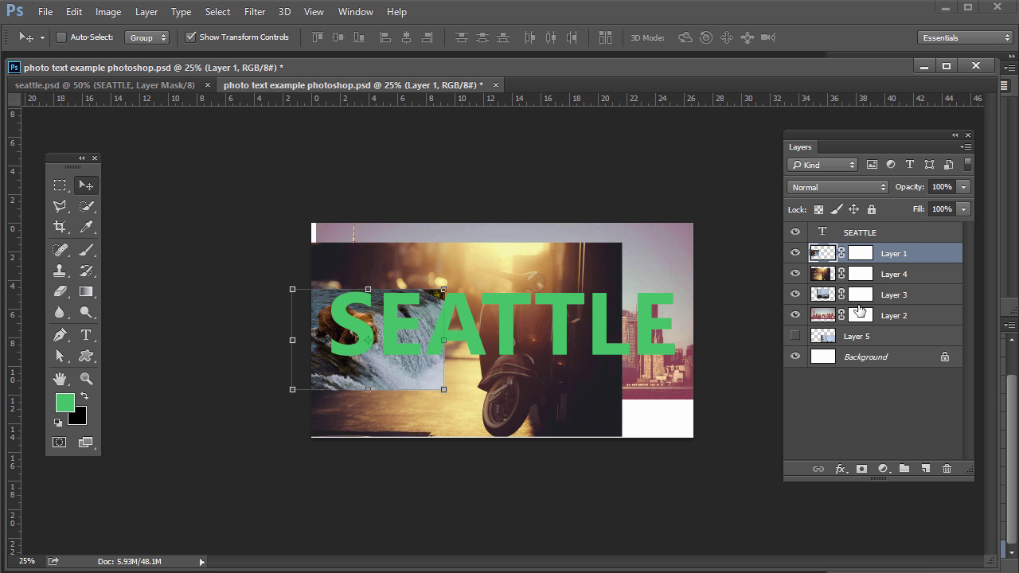
# Target Layer 1's mask and switch to the Brush tool
pyautogui.click(856, 255)
pyautogui.click(860, 275)
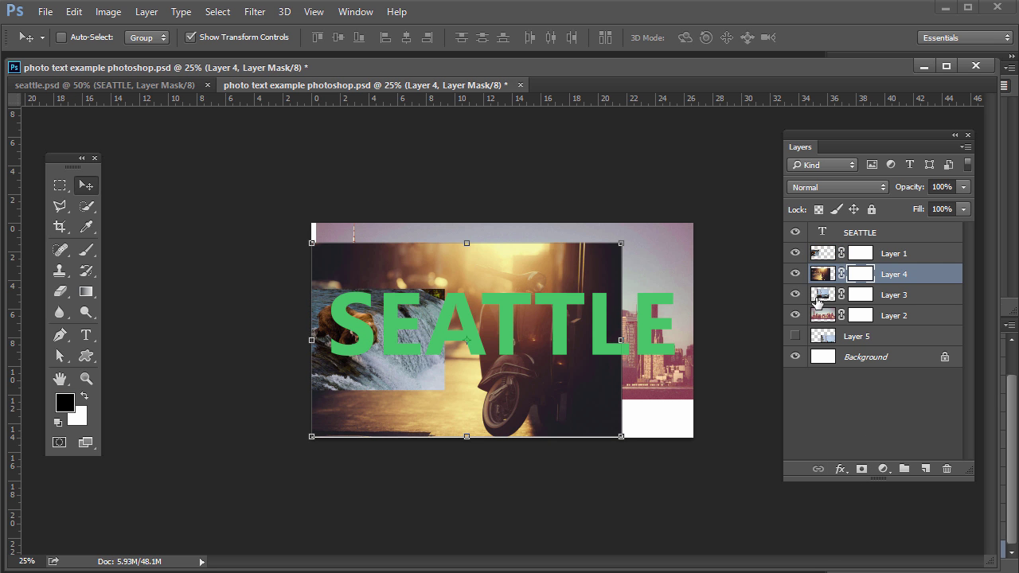
pyautogui.click(824, 296)
pyautogui.click(822, 318)
pyautogui.click(860, 253)
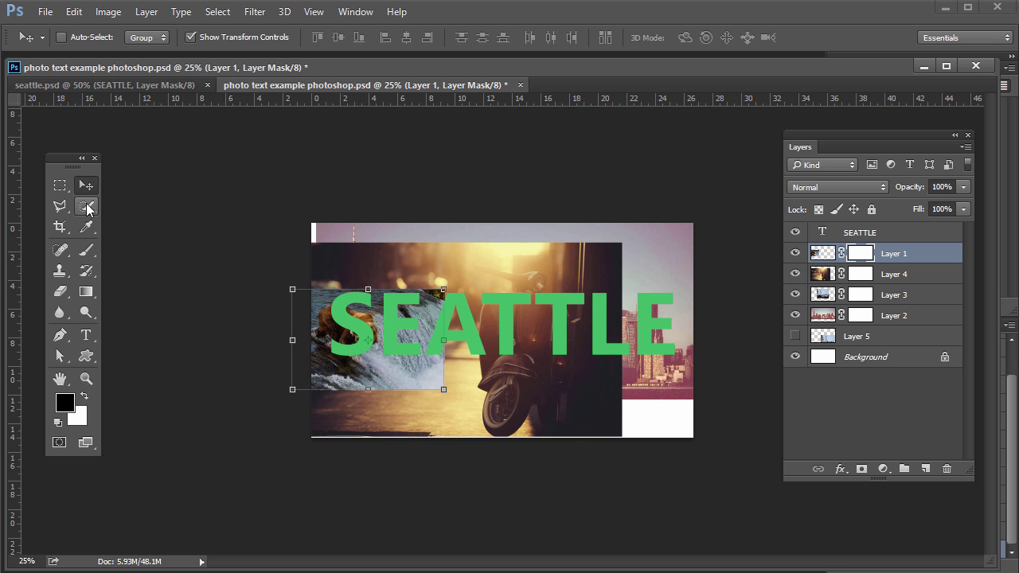
pyautogui.click(86, 253)
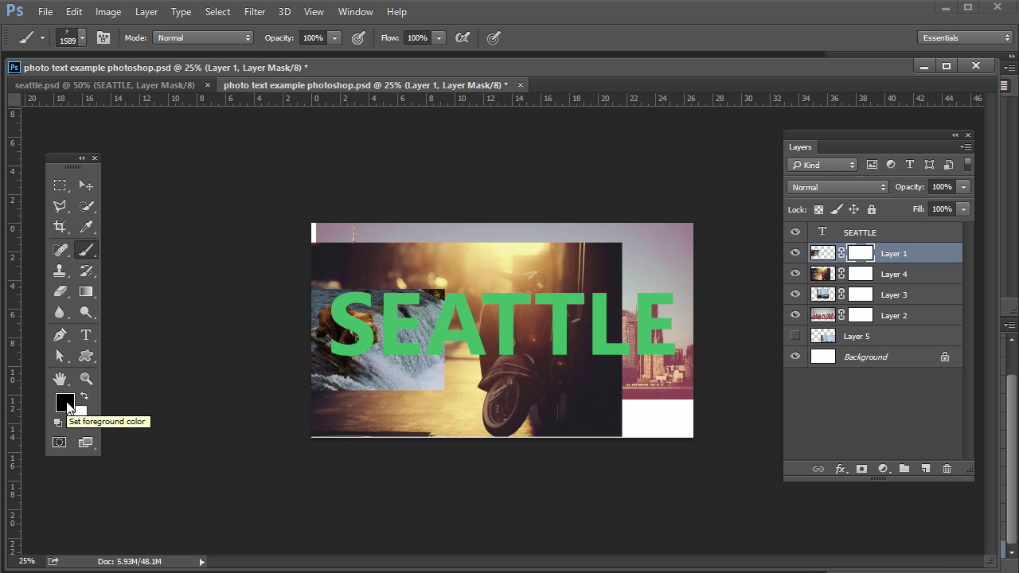
# Choose the Soft Round 200 px brush at 0% hardness, toggling the painting colours
pyautogui.press('x')
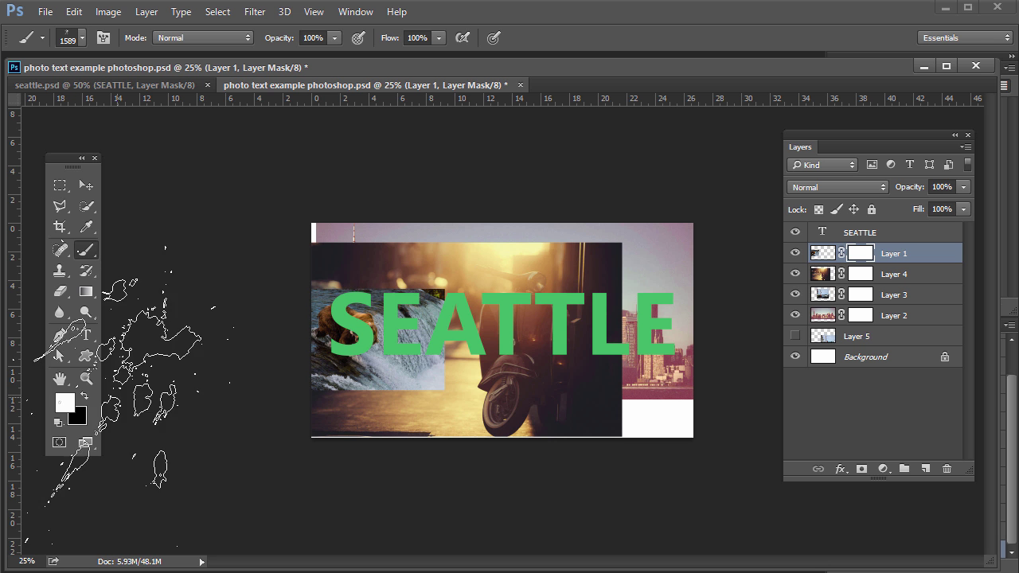
pyautogui.press('x')
pyautogui.press('x')
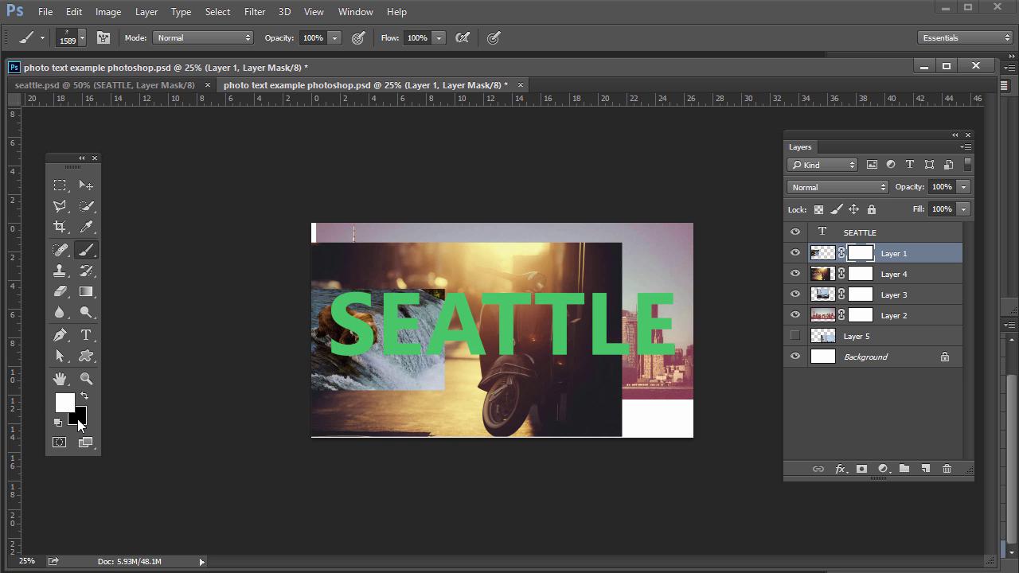
pyautogui.press('x')
pyautogui.press('x')
pyautogui.press('x')
pyautogui.press('x')
pyautogui.click(81, 37)
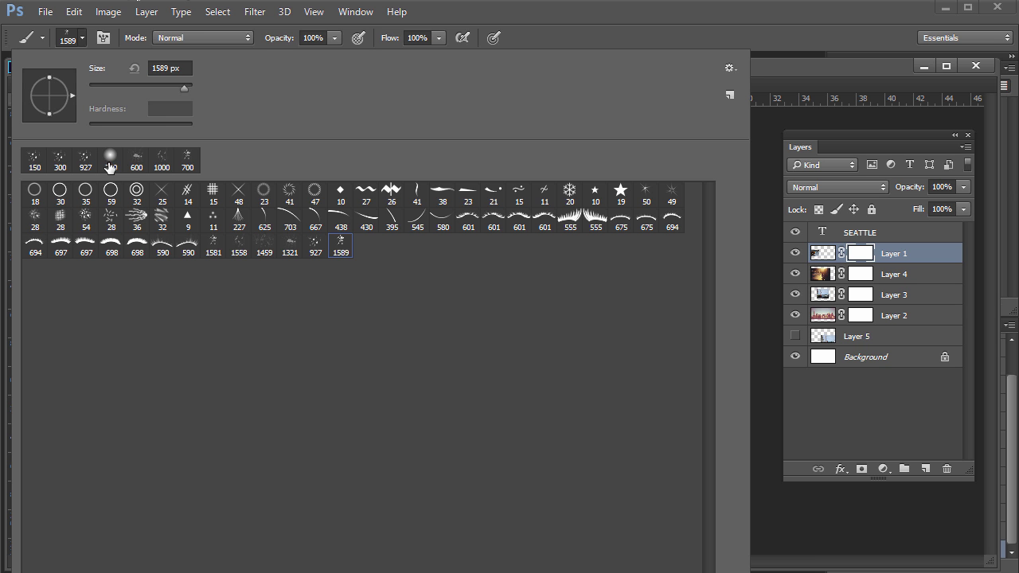
pyautogui.click(109, 159)
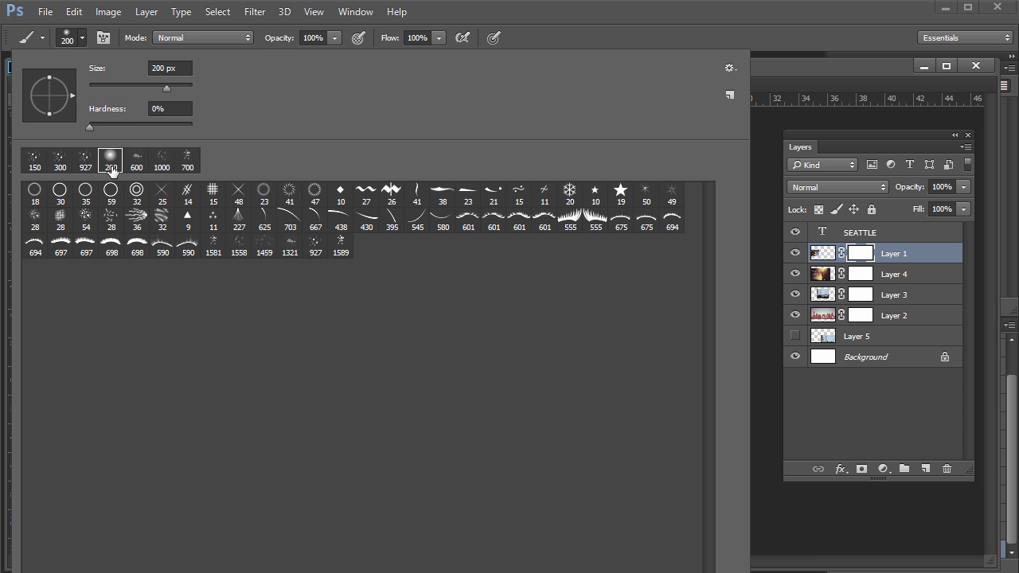
pyautogui.click(82, 37)
# Undo a stray green stroke, then paint black on Layer 1's mask and preview the mask
pyautogui.click(815, 253)
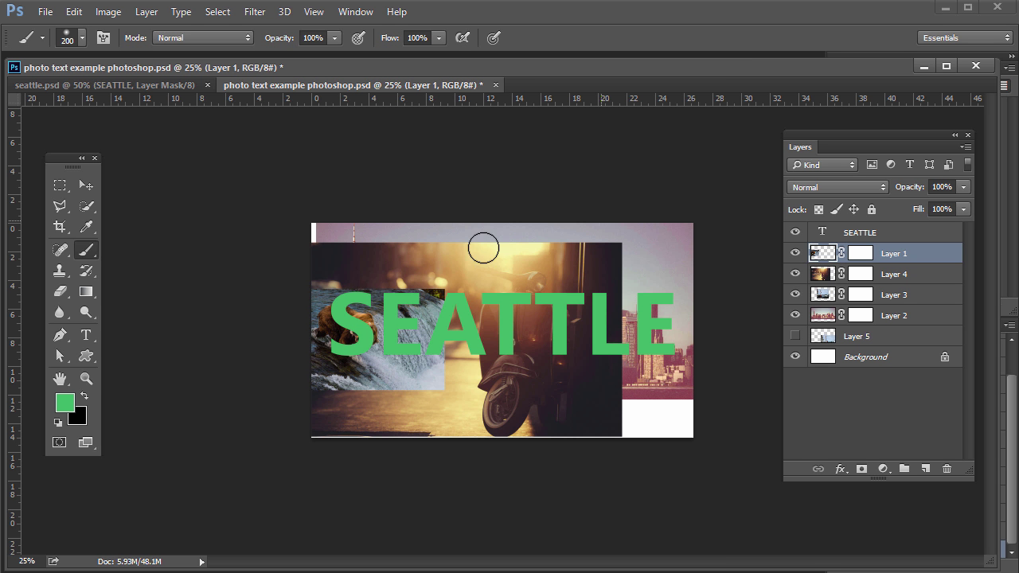
pyautogui.moveTo(488, 279); pyautogui.dragTo(422, 279)
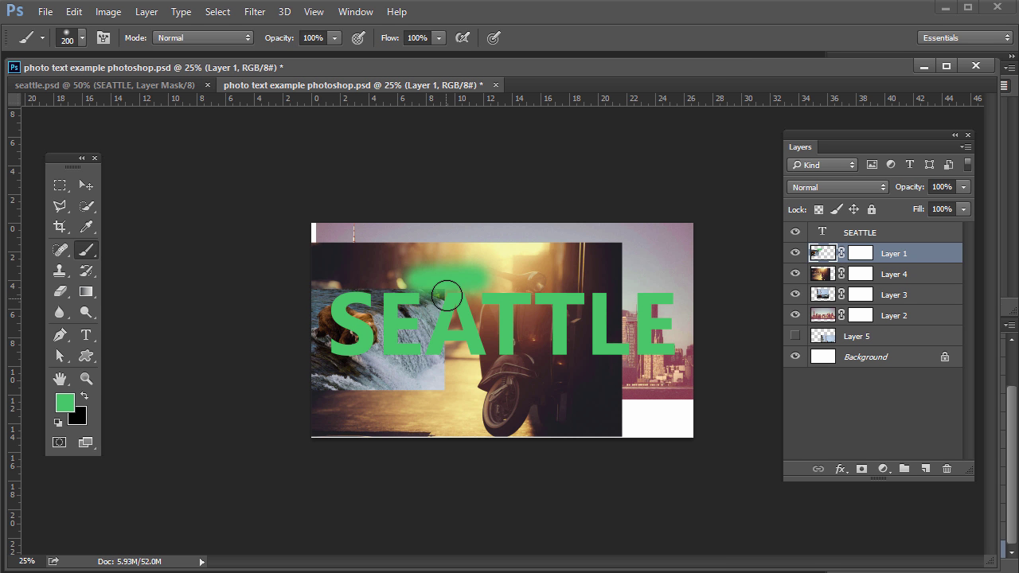
pyautogui.hotkey('ctrl', 'z')
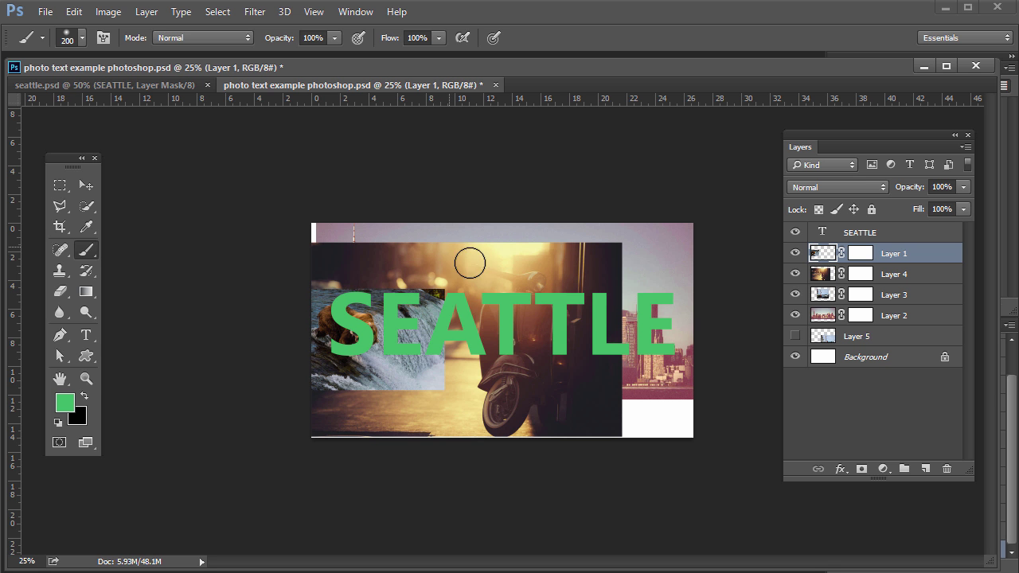
pyautogui.click(863, 253)
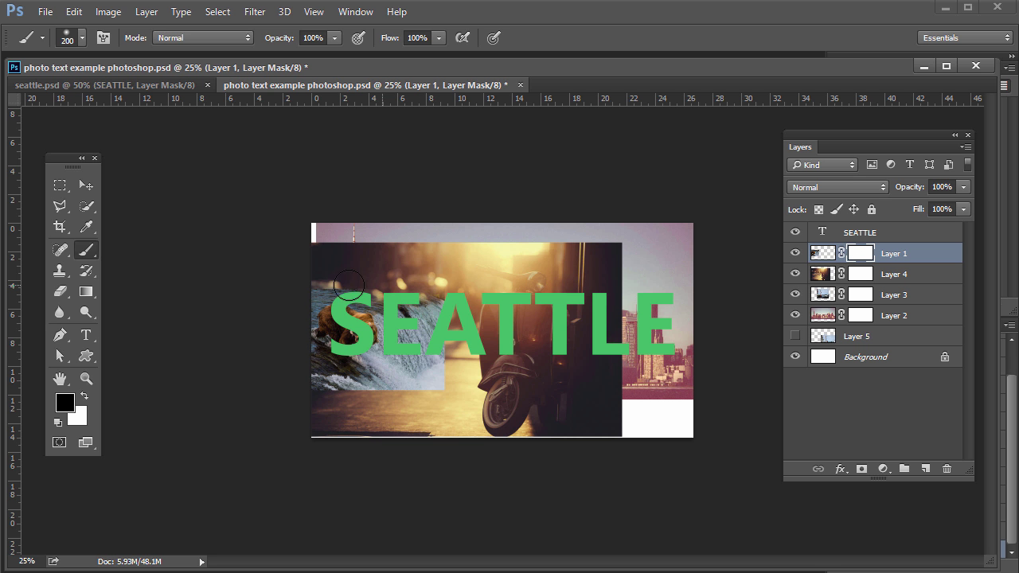
pyautogui.moveTo(337, 284)
pyautogui.mouseDown()
pyautogui.moveTo(300, 278)
pyautogui.moveTo(439, 285)
pyautogui.moveTo(455, 358)
pyautogui.moveTo(447, 384)
pyautogui.moveTo(294, 394)
pyautogui.moveTo(438, 388)
pyautogui.moveTo(462, 369)
pyautogui.moveTo(394, 398)
pyautogui.moveTo(322, 400)
pyautogui.moveTo(428, 401)
pyautogui.moveTo(429, 381)
pyautogui.moveTo(356, 383)
pyautogui.moveTo(392, 385)
pyautogui.mouseUp()
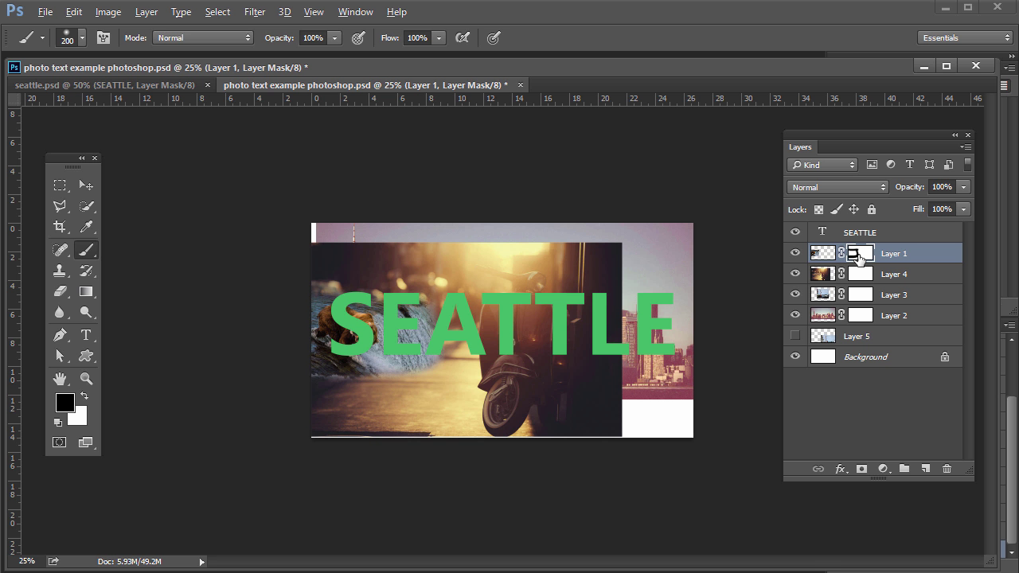
pyautogui.keyDown('alt'); pyautogui.click(858, 256); pyautogui.keyUp('alt')
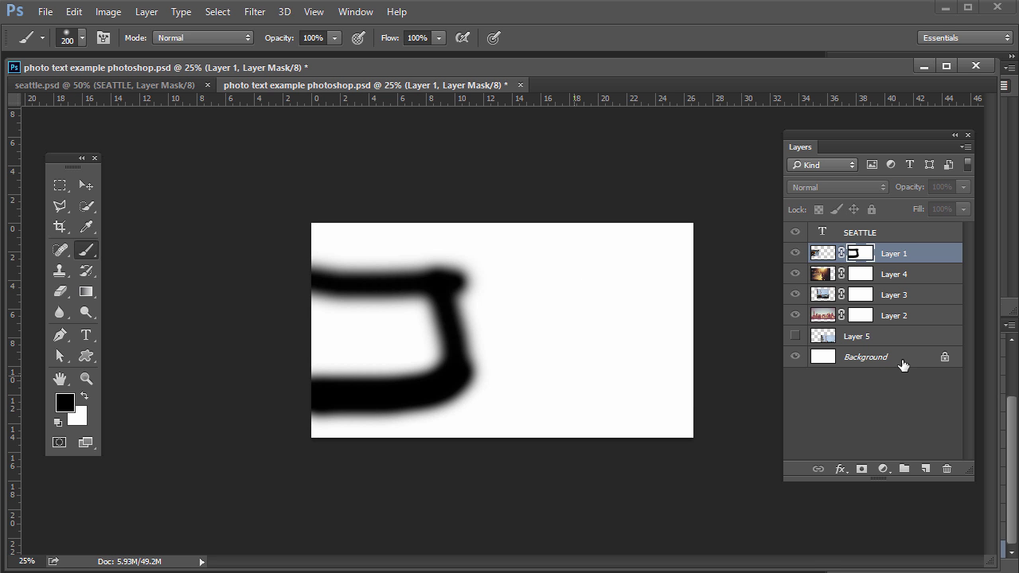
pyautogui.keyDown('alt'); pyautogui.click(858, 255); pyautogui.keyUp('alt')
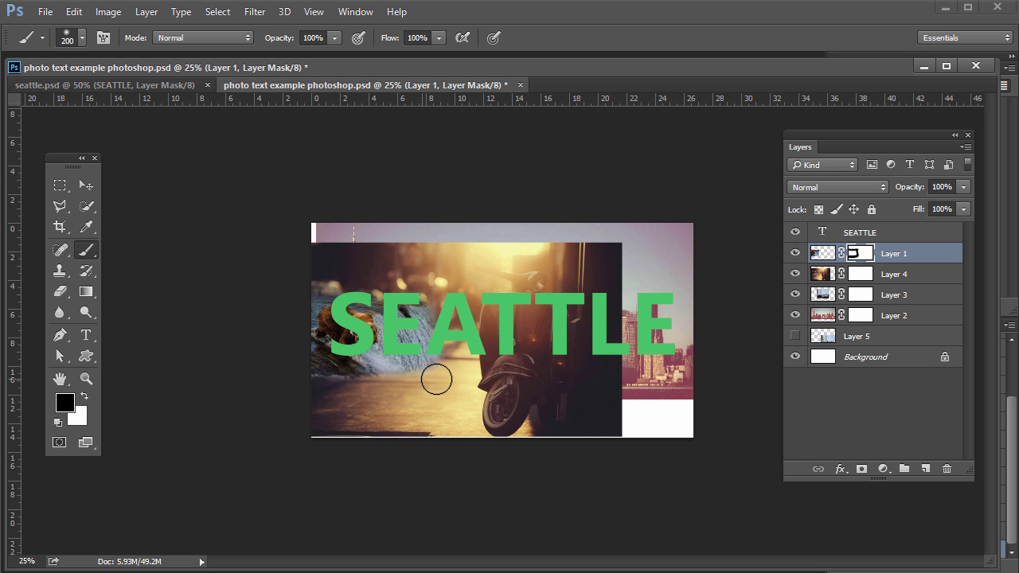
# Refine the waterfall below SEATTLE with alternating white and black mask strokes
pyautogui.press('x')
pyautogui.moveTo(435, 363)
pyautogui.mouseDown()
pyautogui.moveTo(337, 378)
pyautogui.moveTo(438, 373)
pyautogui.moveTo(393, 376)
pyautogui.moveTo(403, 376)
pyautogui.moveTo(397, 391)
pyautogui.moveTo(302, 389)
pyautogui.moveTo(433, 394)
pyautogui.moveTo(462, 386)
pyautogui.moveTo(400, 391)
pyautogui.moveTo(465, 369)
pyautogui.moveTo(401, 394)
pyautogui.mouseUp()
pyautogui.press('x')
pyautogui.press('x')
pyautogui.moveTo(316, 377)
pyautogui.mouseDown()
pyautogui.moveTo(414, 379)
pyautogui.moveTo(449, 358)
pyautogui.mouseUp()
pyautogui.press('x')
pyautogui.moveTo(471, 393)
pyautogui.mouseDown()
pyautogui.moveTo(331, 393)
pyautogui.moveTo(414, 396)
pyautogui.mouseUp()
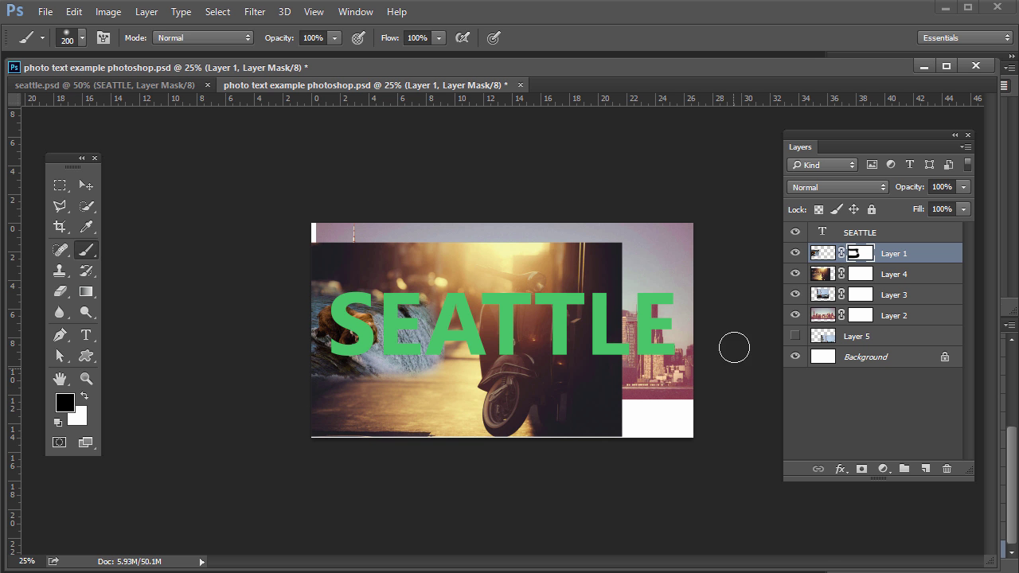
# Paint soft black on Layer 4's mask along the scooter photo's top band and right edge
pyautogui.click(829, 280)
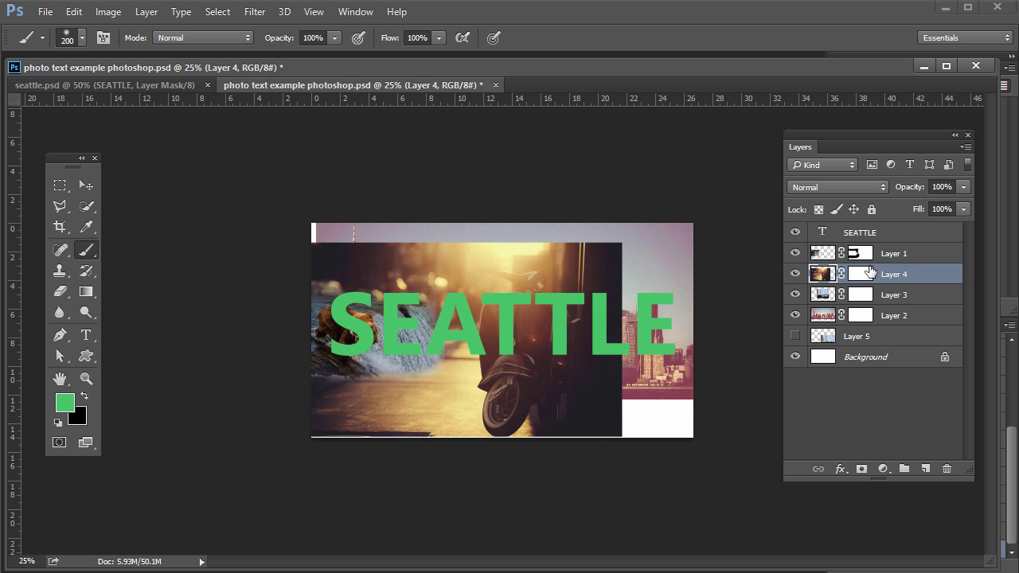
pyautogui.click(853, 283)
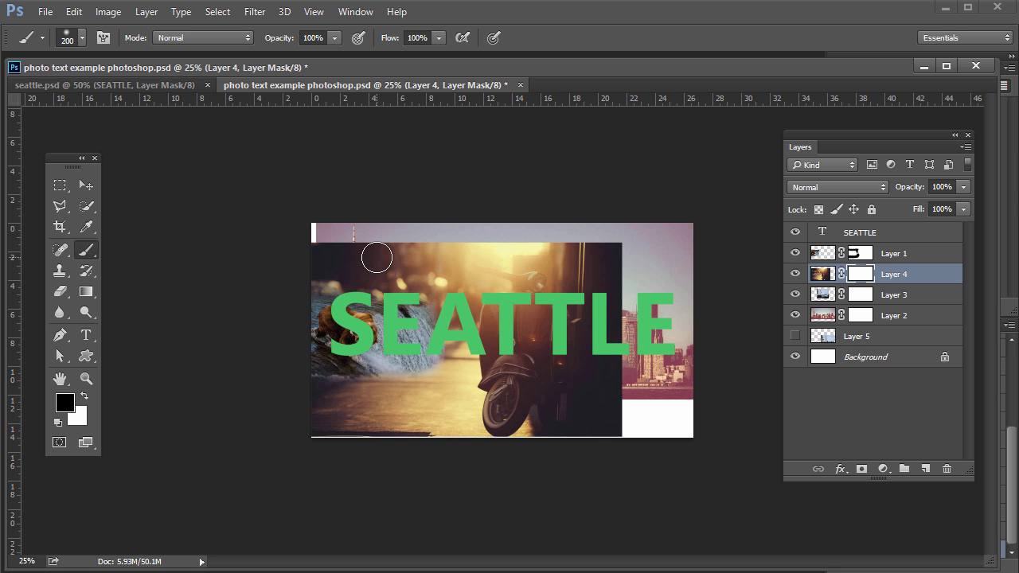
pyautogui.moveTo(363, 248)
pyautogui.mouseDown()
pyautogui.moveTo(405, 233)
pyautogui.moveTo(341, 232)
pyautogui.moveTo(637, 237)
pyautogui.moveTo(616, 251)
pyautogui.moveTo(637, 433)
pyautogui.moveTo(627, 448)
pyautogui.moveTo(517, 447)
pyautogui.moveTo(636, 447)
pyautogui.moveTo(648, 416)
pyautogui.moveTo(590, 442)
pyautogui.moveTo(397, 444)
pyautogui.moveTo(268, 427)
pyautogui.moveTo(371, 471)
pyautogui.mouseUp()
pyautogui.moveTo(645, 430)
pyautogui.mouseDown()
pyautogui.moveTo(610, 423)
pyautogui.moveTo(621, 422)
pyautogui.moveTo(628, 325)
pyautogui.moveTo(616, 244)
pyautogui.moveTo(600, 438)
pyautogui.moveTo(621, 316)
pyautogui.moveTo(593, 362)
pyautogui.moveTo(593, 442)
pyautogui.moveTo(593, 253)
pyautogui.mouseUp()
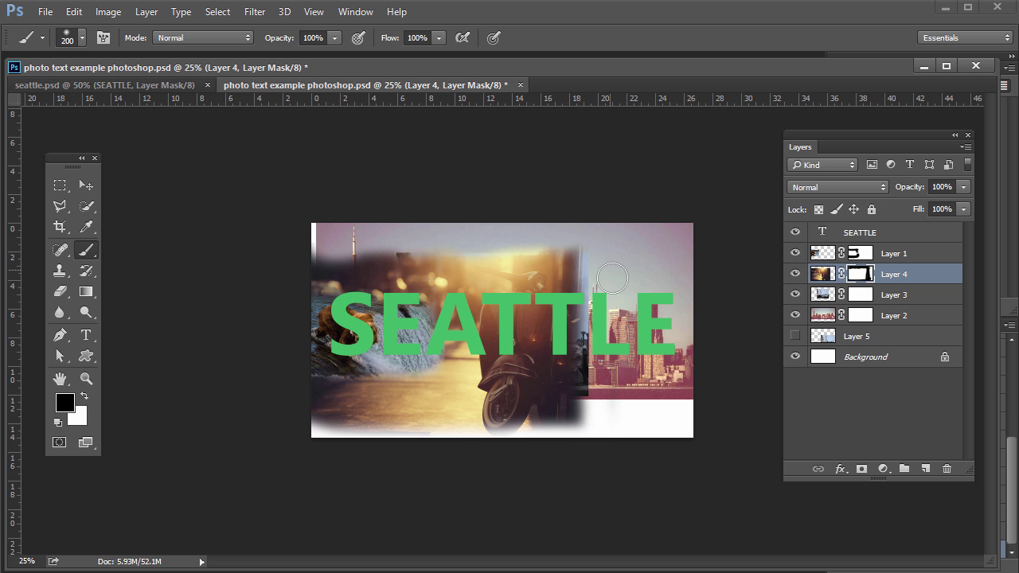
# Shift the scooter photo right and stack Layer 3 above Layer 4
pyautogui.click(821, 294)
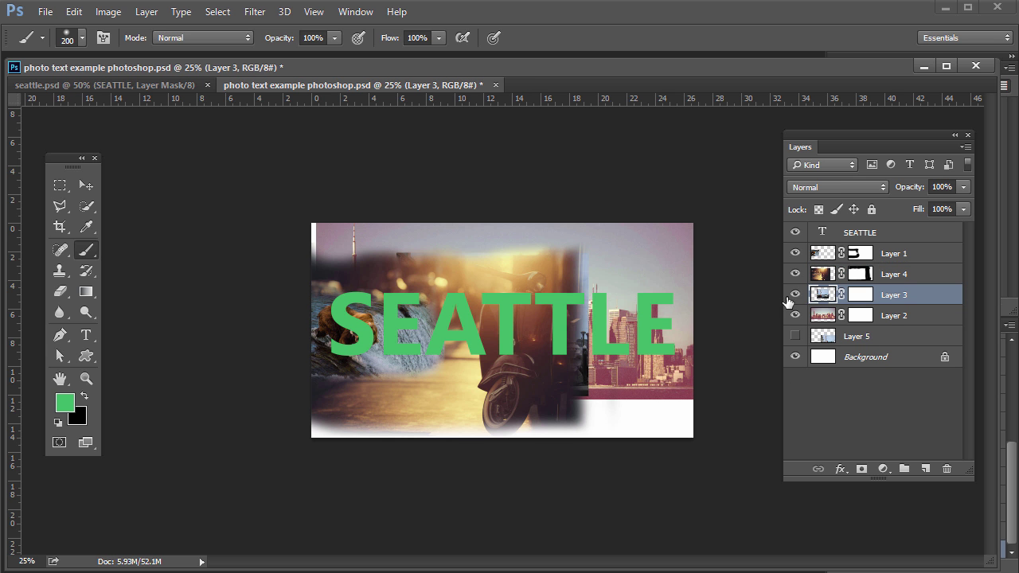
pyautogui.click(823, 274)
pyautogui.click(86, 184)
pyautogui.moveTo(566, 304); pyautogui.dragTo(627, 302)
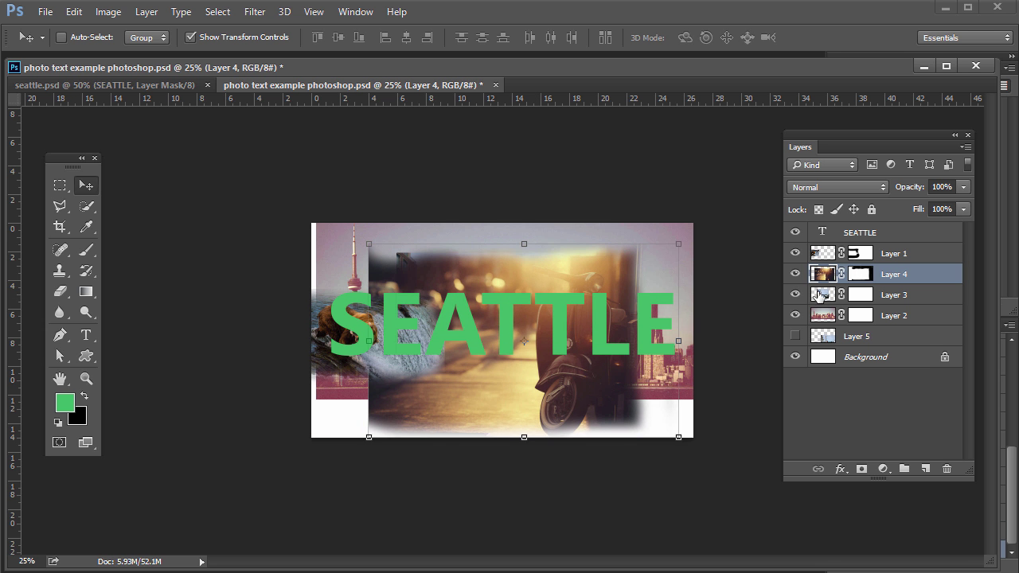
pyautogui.moveTo(826, 307); pyautogui.dragTo(826, 265)
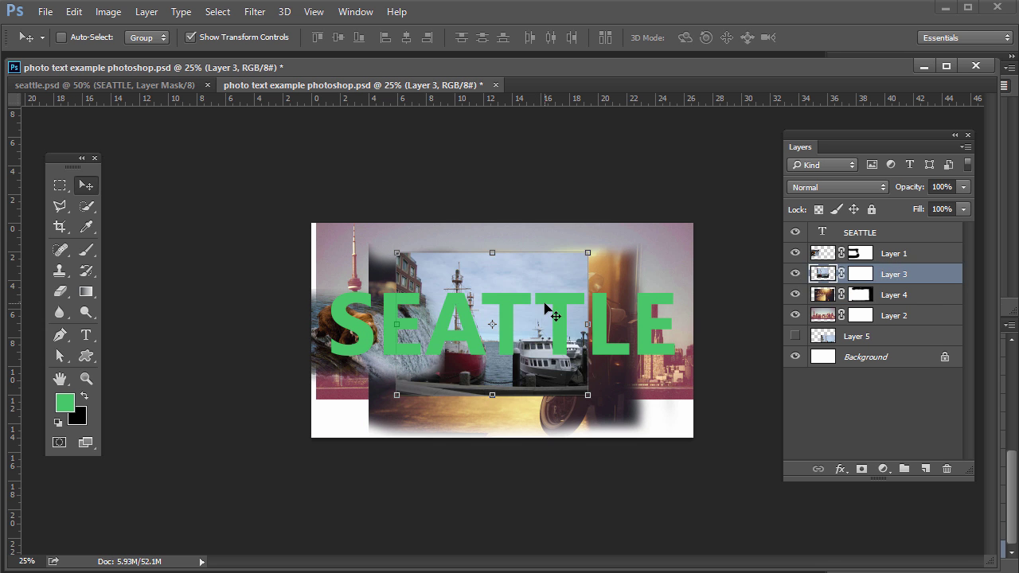
# Paint black on Layer 3's mask to hide the right-hand boat and a band across the top
pyautogui.click(859, 274)
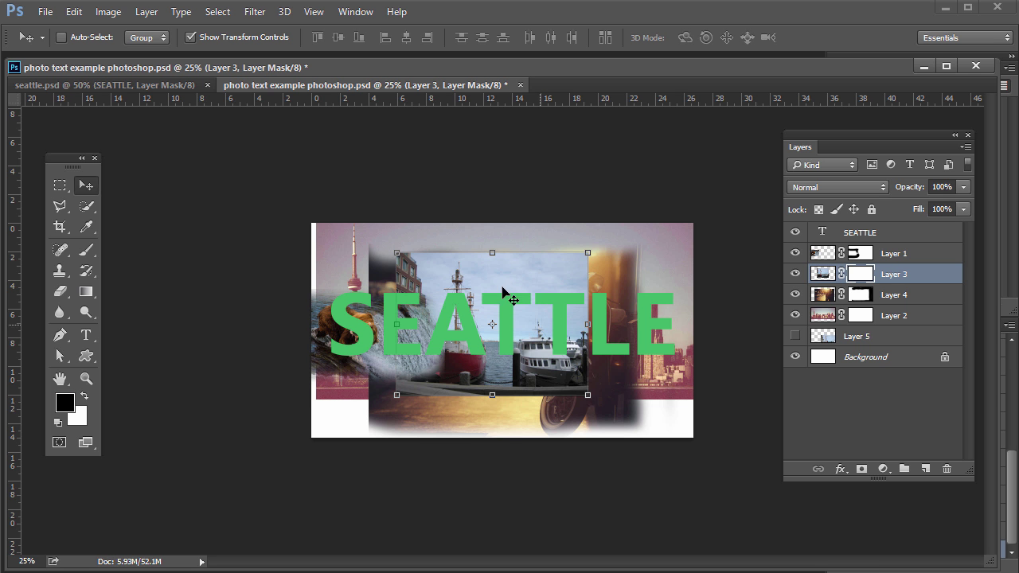
pyautogui.click(86, 249)
pyautogui.moveTo(569, 247)
pyautogui.mouseDown()
pyautogui.moveTo(583, 359)
pyautogui.moveTo(539, 425)
pyautogui.mouseUp()
pyautogui.moveTo(500, 241)
pyautogui.mouseDown()
pyautogui.moveTo(382, 248)
pyautogui.moveTo(569, 258)
pyautogui.moveTo(518, 237)
pyautogui.moveTo(556, 250)
pyautogui.moveTo(573, 285)
pyautogui.moveTo(575, 350)
pyautogui.moveTo(554, 399)
pyautogui.moveTo(389, 403)
pyautogui.moveTo(420, 395)
pyautogui.moveTo(494, 423)
pyautogui.moveTo(541, 418)
pyautogui.moveTo(382, 389)
pyautogui.moveTo(400, 380)
pyautogui.moveTo(453, 405)
pyautogui.moveTo(422, 394)
pyautogui.moveTo(420, 275)
pyautogui.mouseUp()
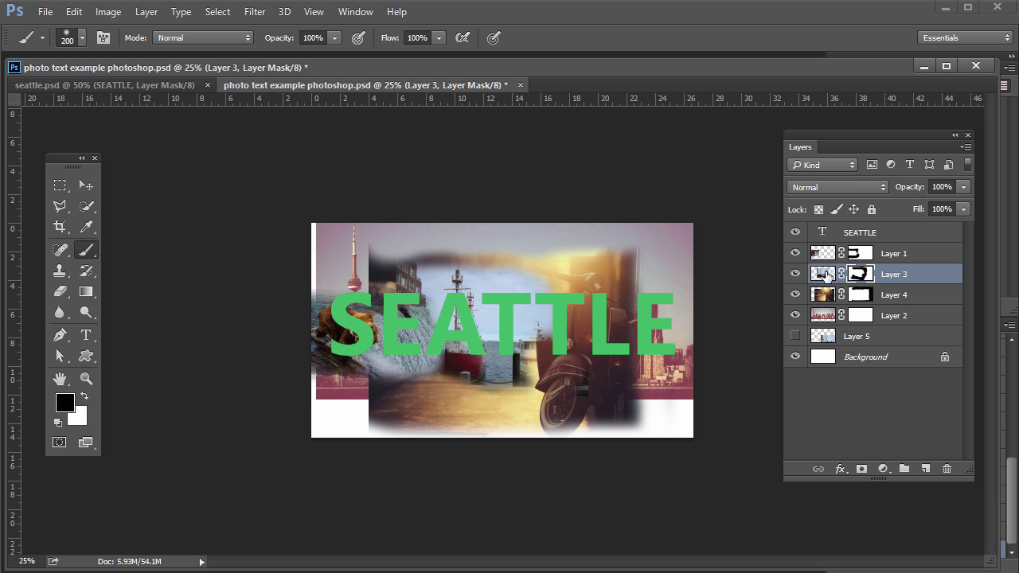
# Toggle Layers 3, 4 and 2 on and off to compare the collage
pyautogui.click(820, 253)
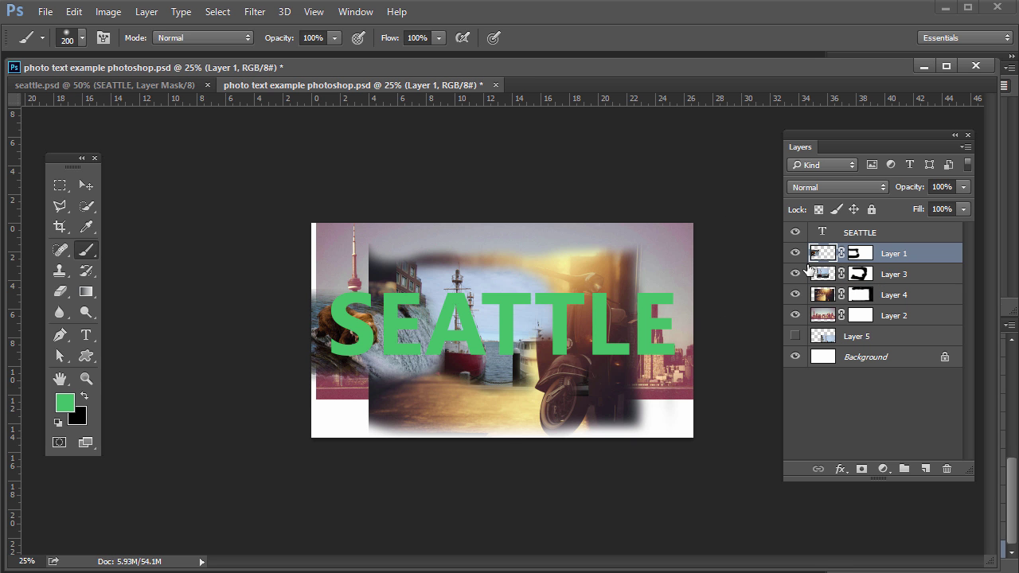
pyautogui.click(796, 275)
pyautogui.click(796, 275)
pyautogui.click(796, 275)
pyautogui.click(796, 276)
pyautogui.click(795, 296)
pyautogui.click(796, 297)
pyautogui.click(795, 296)
pyautogui.click(796, 296)
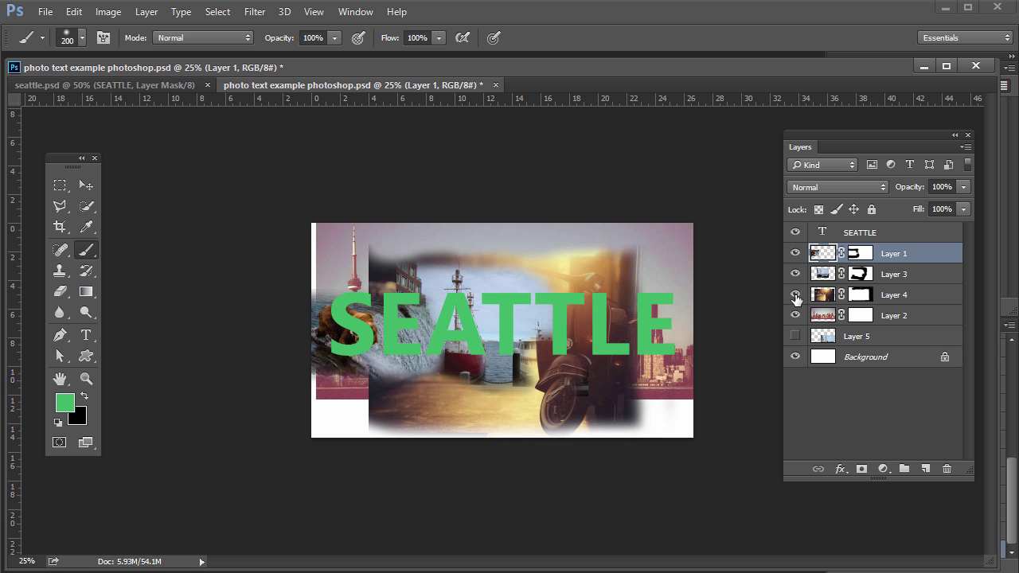
pyautogui.click(795, 336)
pyautogui.click(795, 315)
# Scale the scooter photo on Layer 4 to about 70.29% and reposition it
pyautogui.click(820, 295)
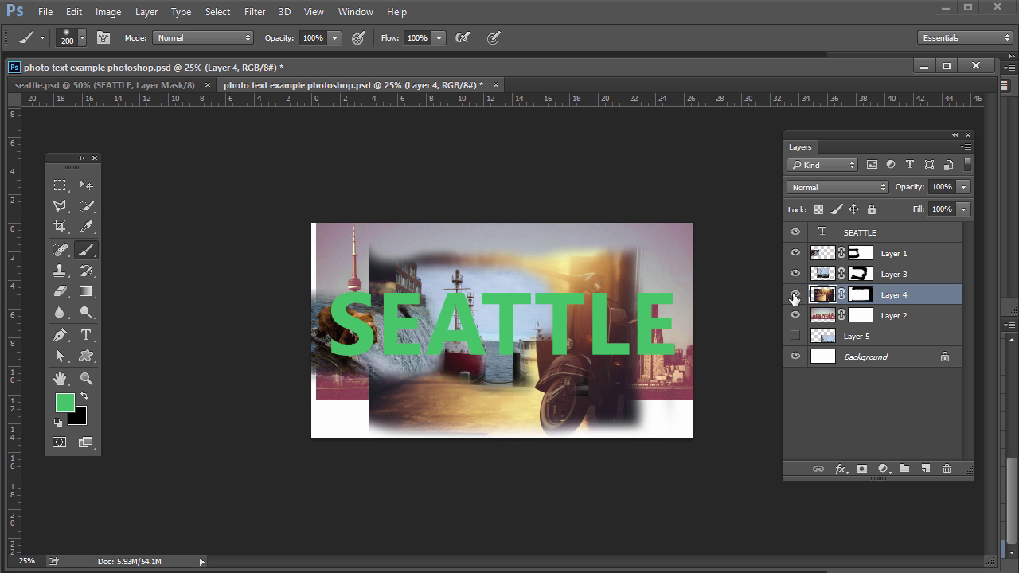
pyautogui.click(795, 296)
pyautogui.click(795, 296)
pyautogui.click(79, 180)
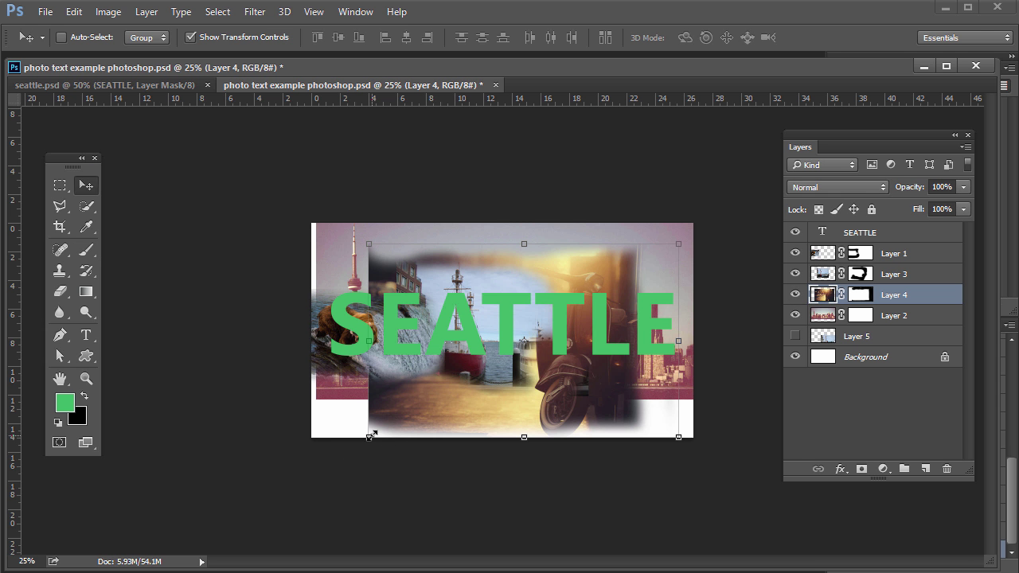
pyautogui.moveTo(370, 434); pyautogui.dragTo(419, 404)
pyautogui.moveTo(682, 237); pyautogui.dragTo(619, 283)
pyautogui.press('Return')
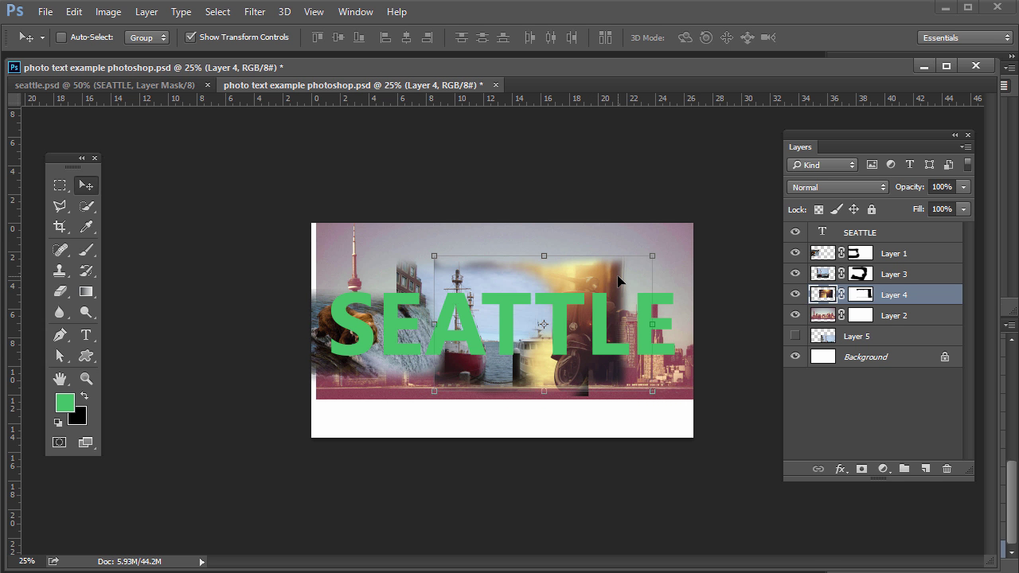
# Check the result by toggling Layers 4, 2 and 3, then target Layer 3's mask
pyautogui.click(794, 294)
pyautogui.click(794, 295)
pyautogui.click(796, 315)
pyautogui.click(795, 315)
pyautogui.click(795, 273)
pyautogui.click(795, 274)
pyautogui.click(826, 277)
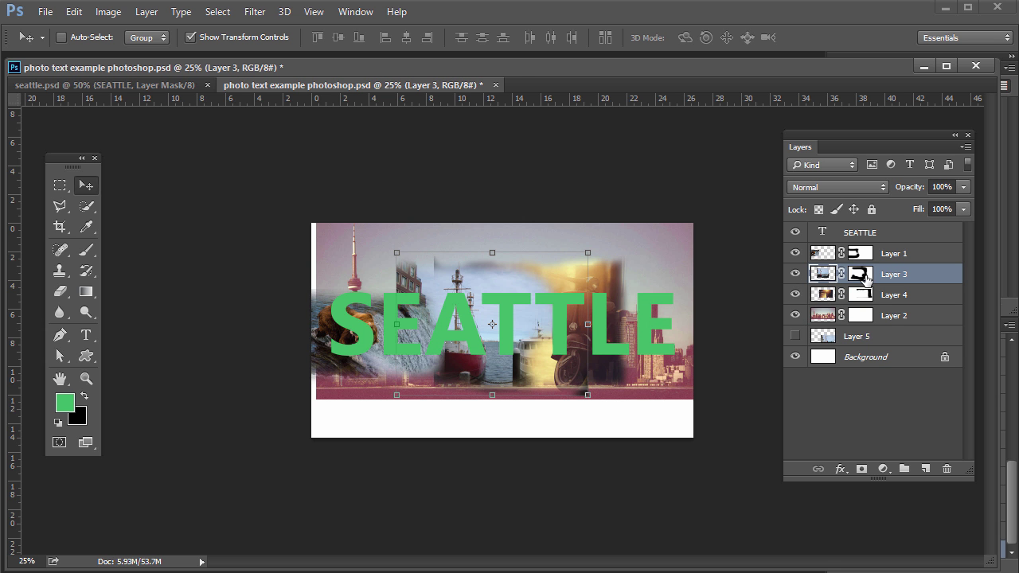
pyautogui.click(860, 273)
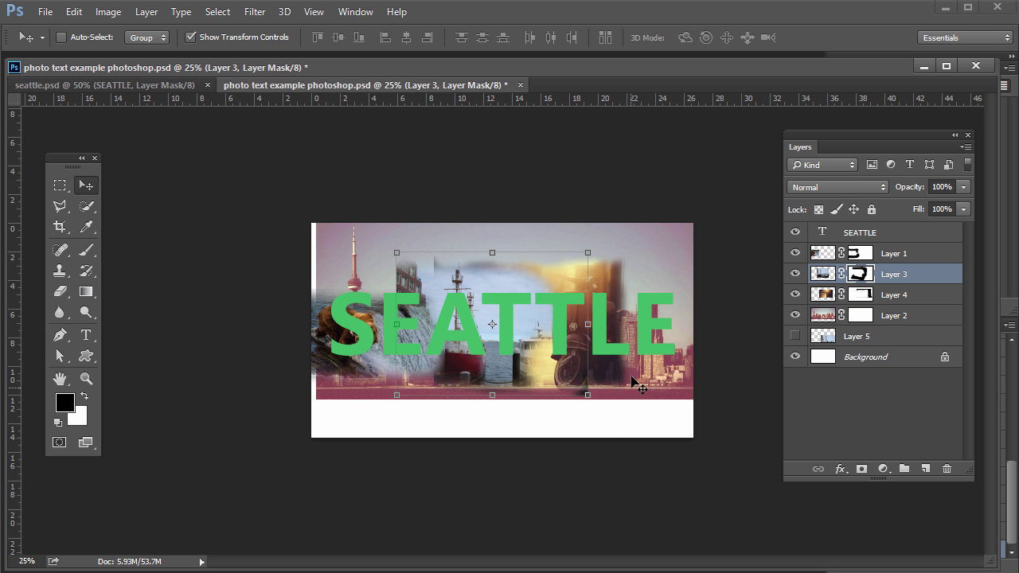
# Brush over Layer 3's mask to reveal the dark building near the top of the collage
pyautogui.click(86, 249)
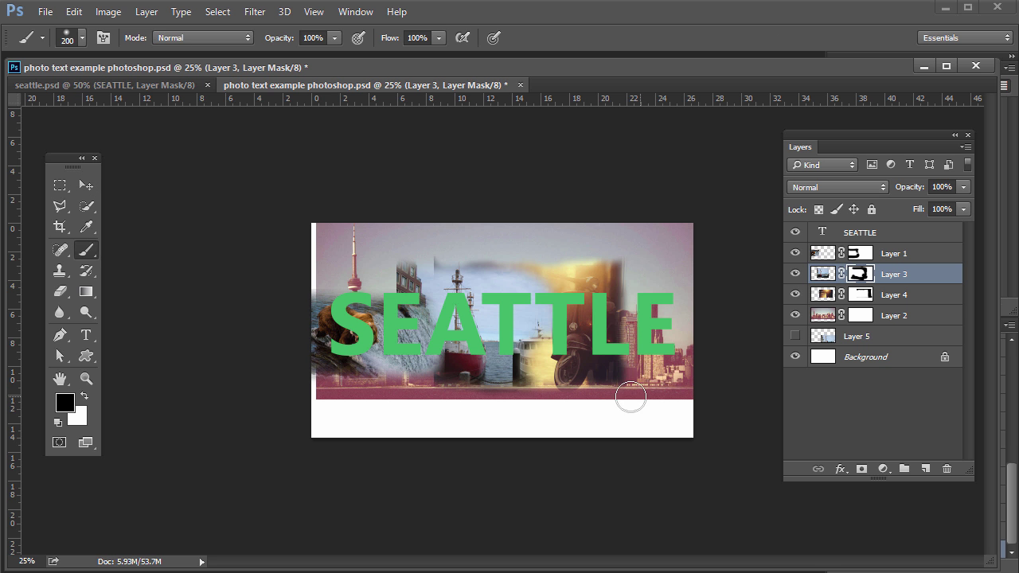
pyautogui.moveTo(418, 240); pyautogui.dragTo(434, 270)
pyautogui.click(858, 293)
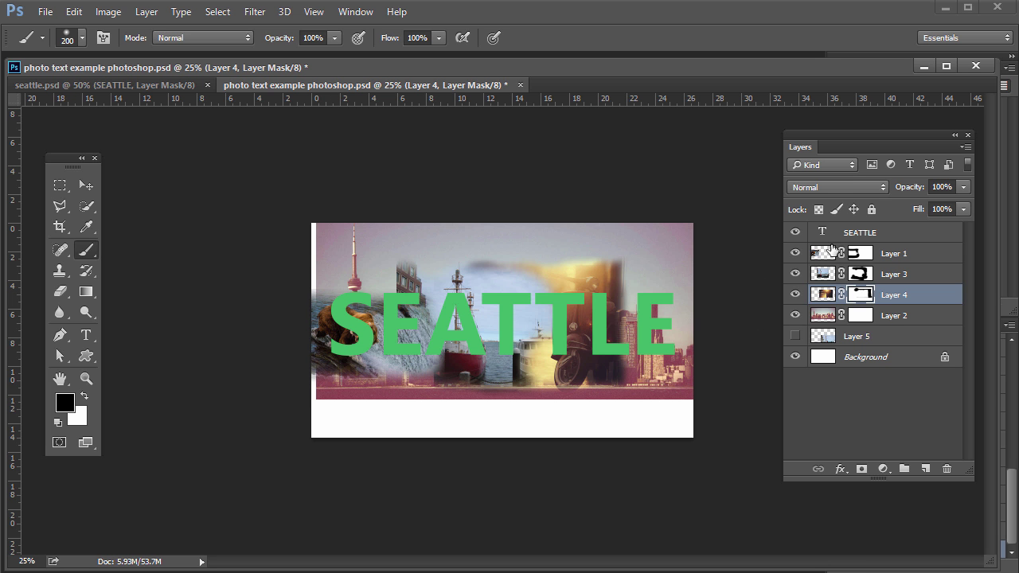
pyautogui.click(836, 233)
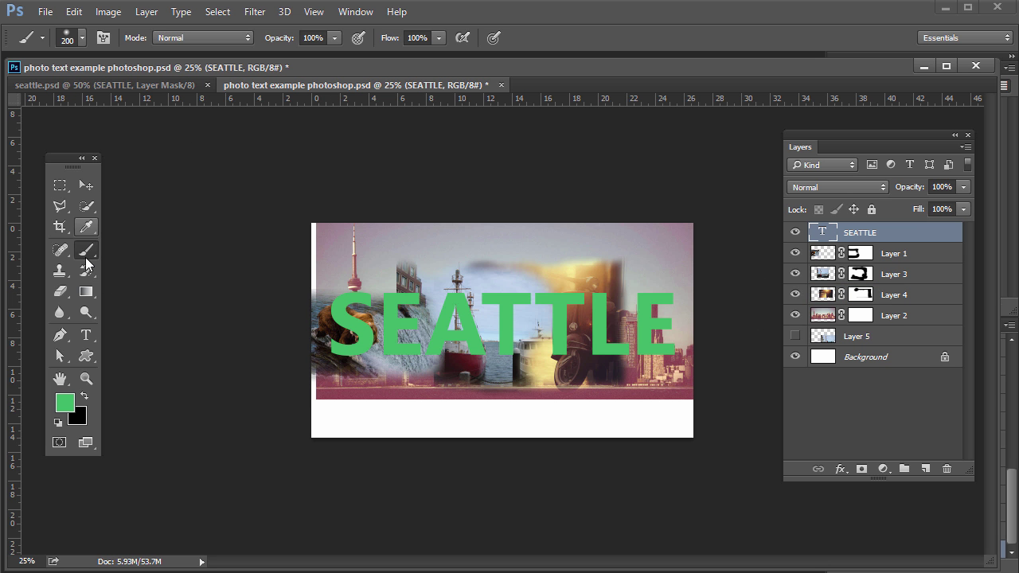
pyautogui.click(92, 339)
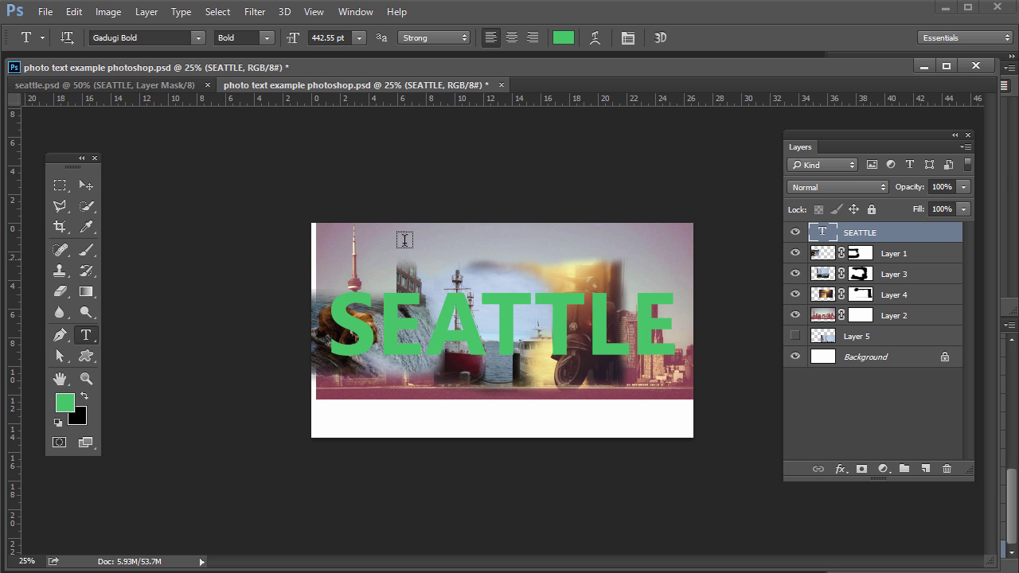
pyautogui.click(376, 253)
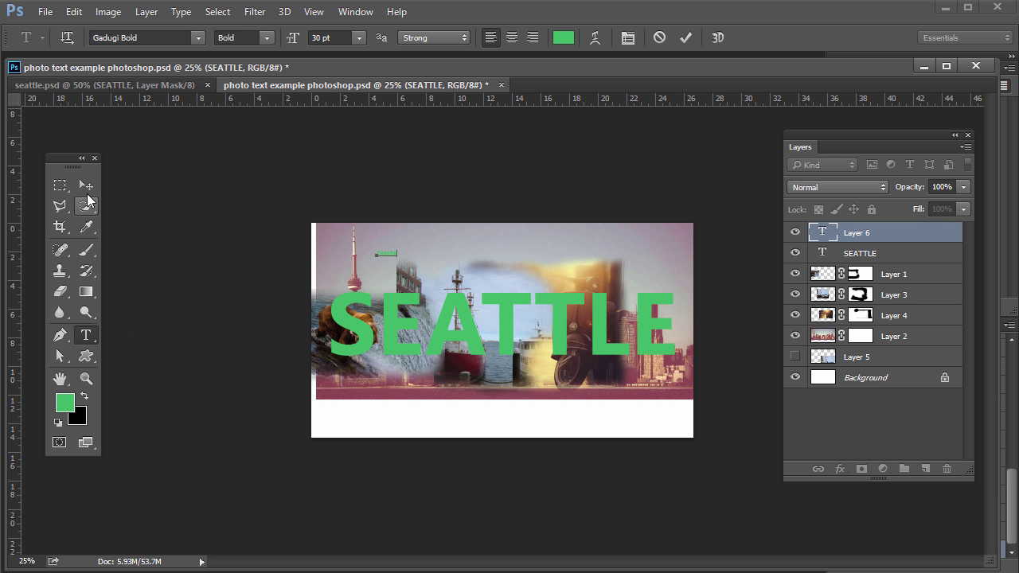
pyautogui.click(86, 186)
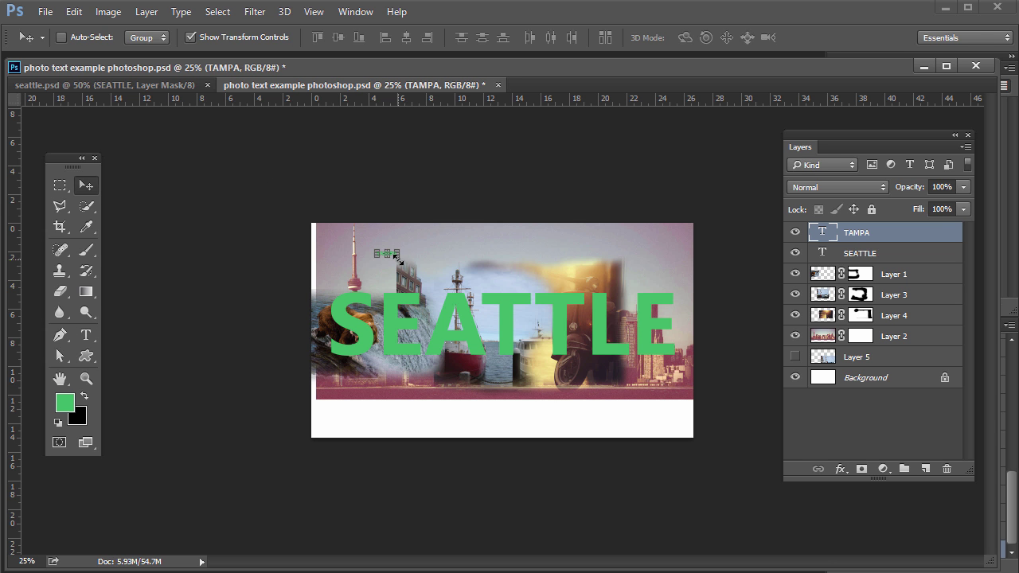
pyautogui.moveTo(396, 257); pyautogui.dragTo(358, 218)
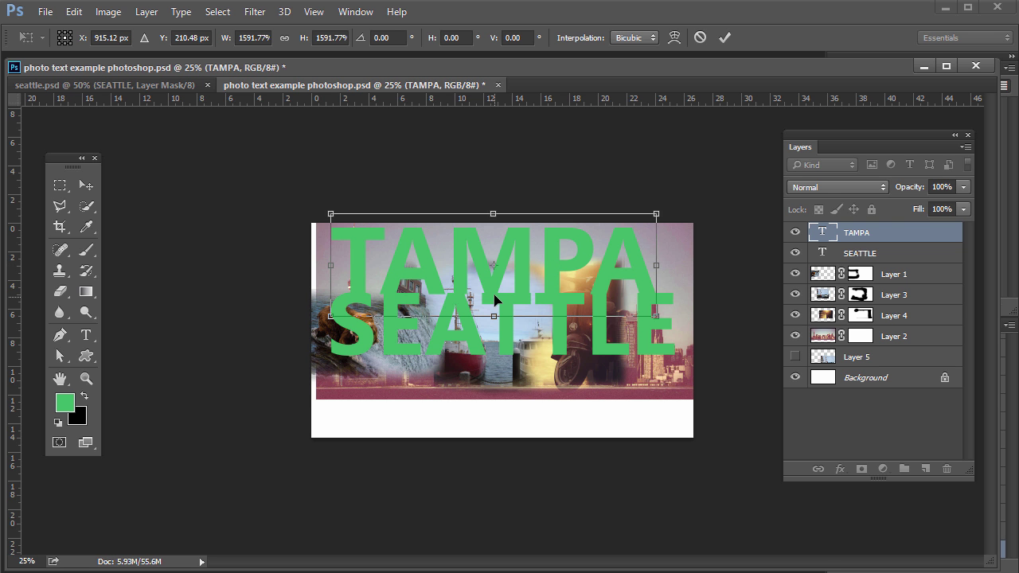
pyautogui.moveTo(545, 254); pyautogui.dragTo(546, 255)
pyautogui.press('Escape')
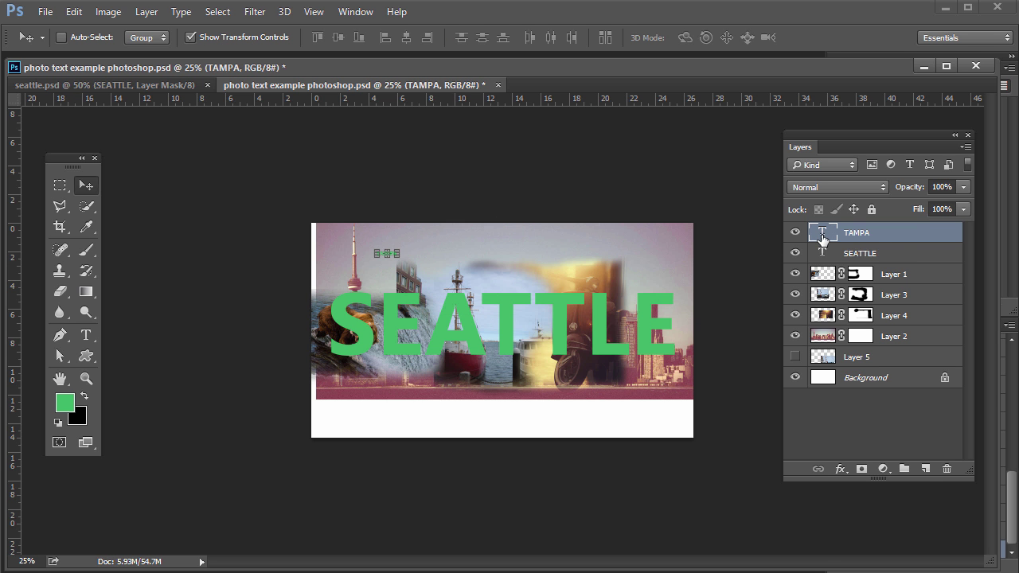
pyautogui.moveTo(822, 239); pyautogui.dragTo(946, 469)
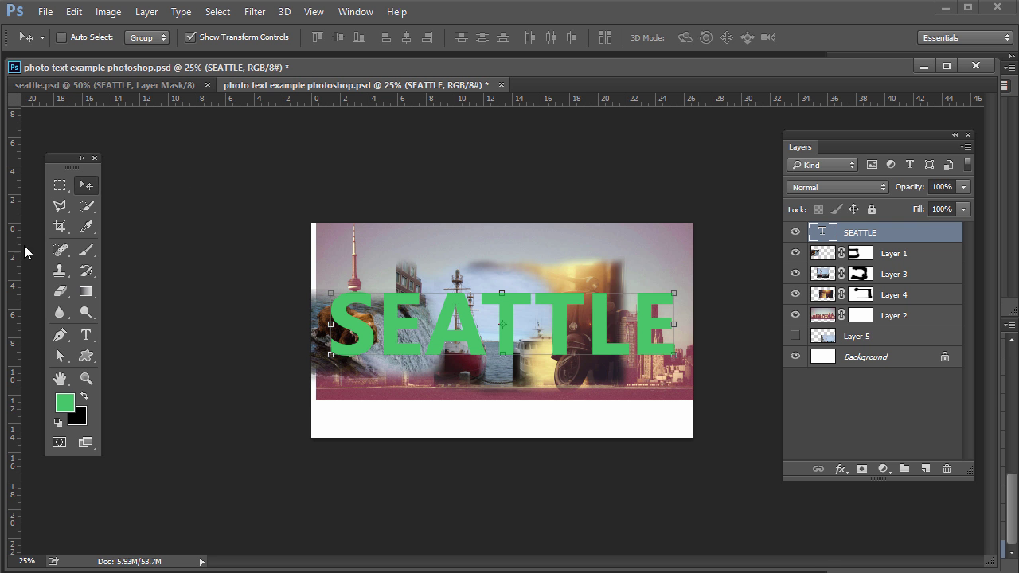
pyautogui.click(85, 335)
pyautogui.click(373, 295)
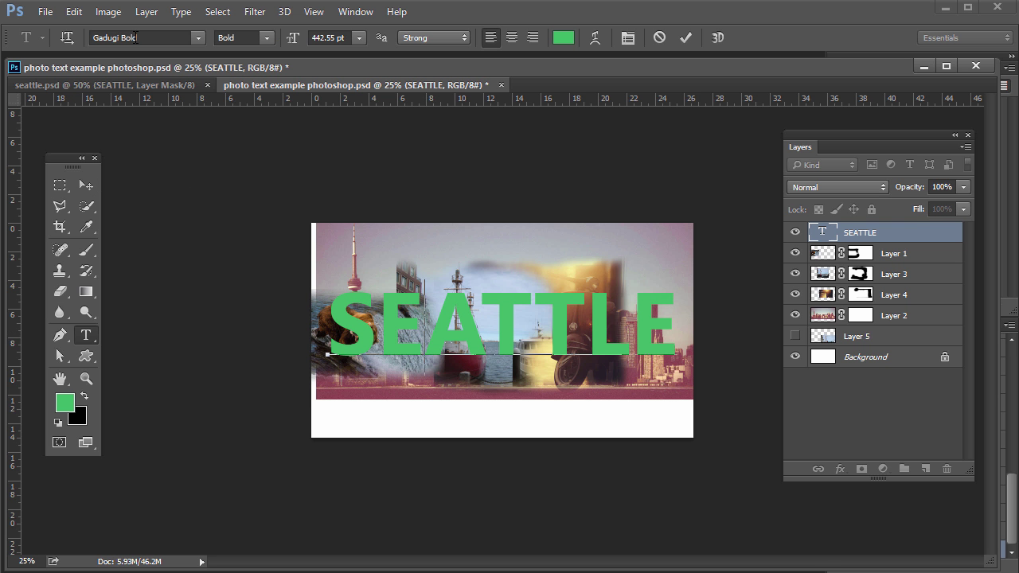
pyautogui.click(59, 185)
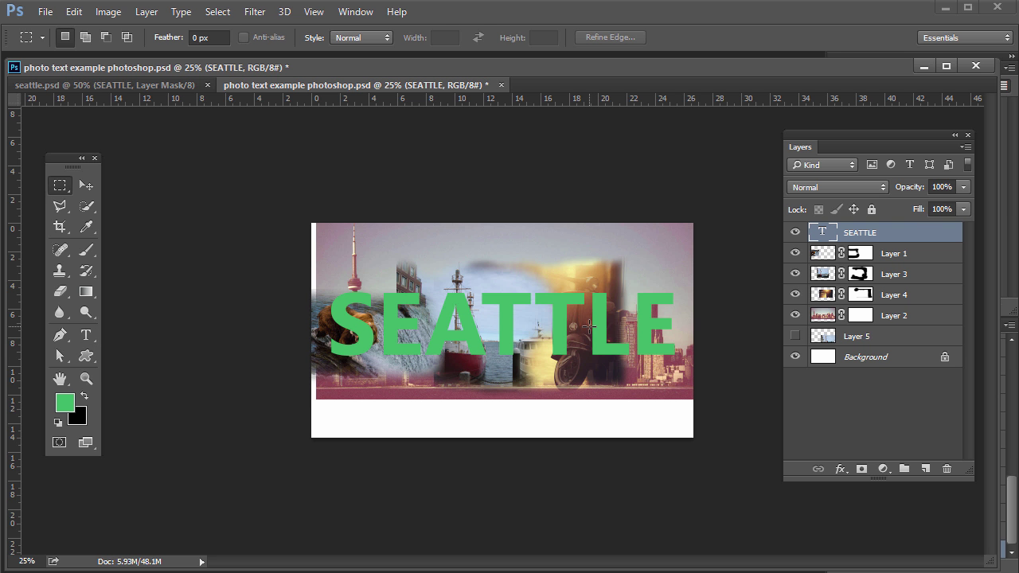
pyautogui.click(828, 315)
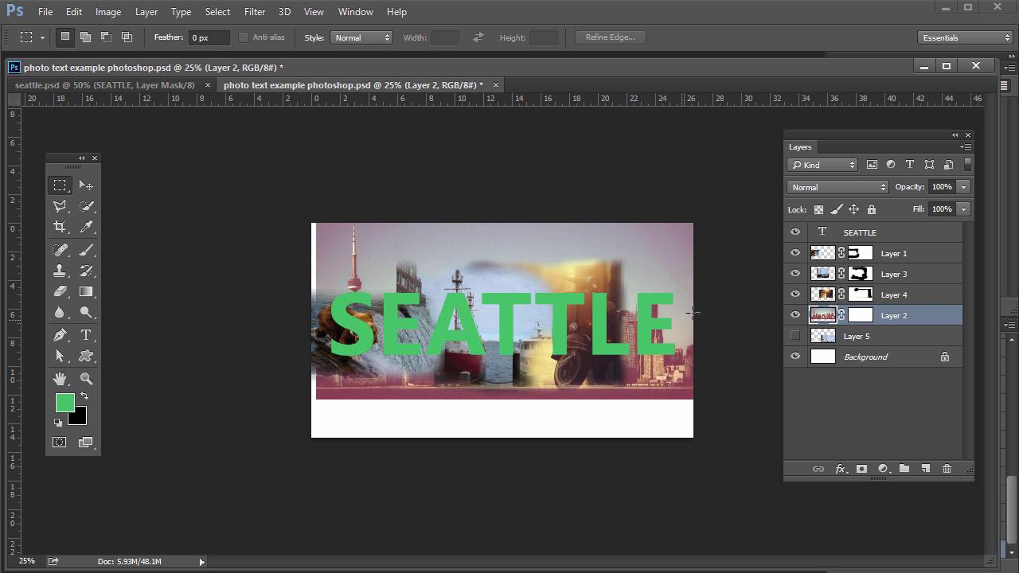
pyautogui.keyDown('shift'); pyautogui.click(820, 256); pyautogui.keyUp('shift')
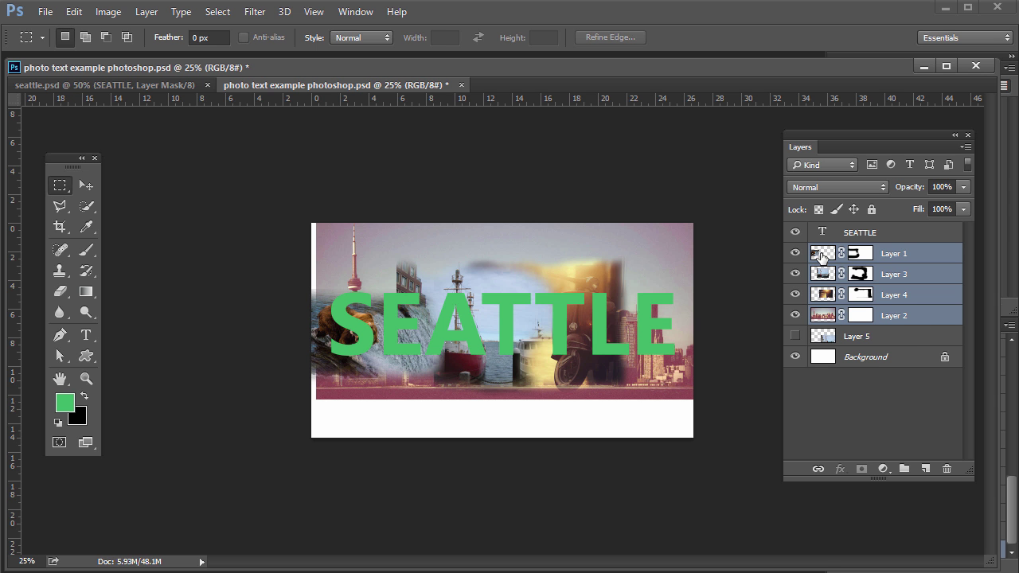
pyautogui.click(899, 302)
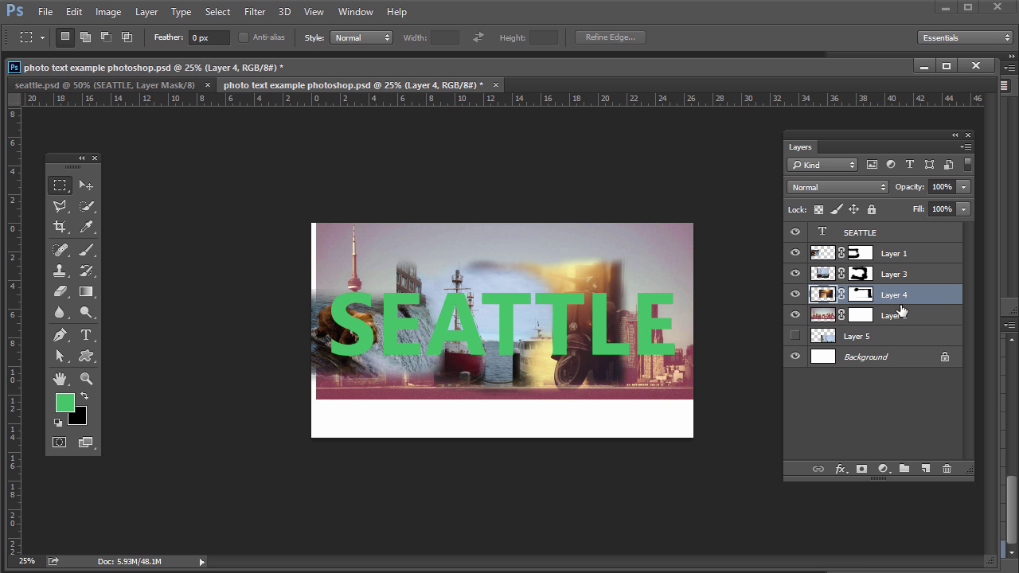
pyautogui.click(902, 314)
pyautogui.keyDown('ctrl'); pyautogui.click(910, 300); pyautogui.keyUp('ctrl')
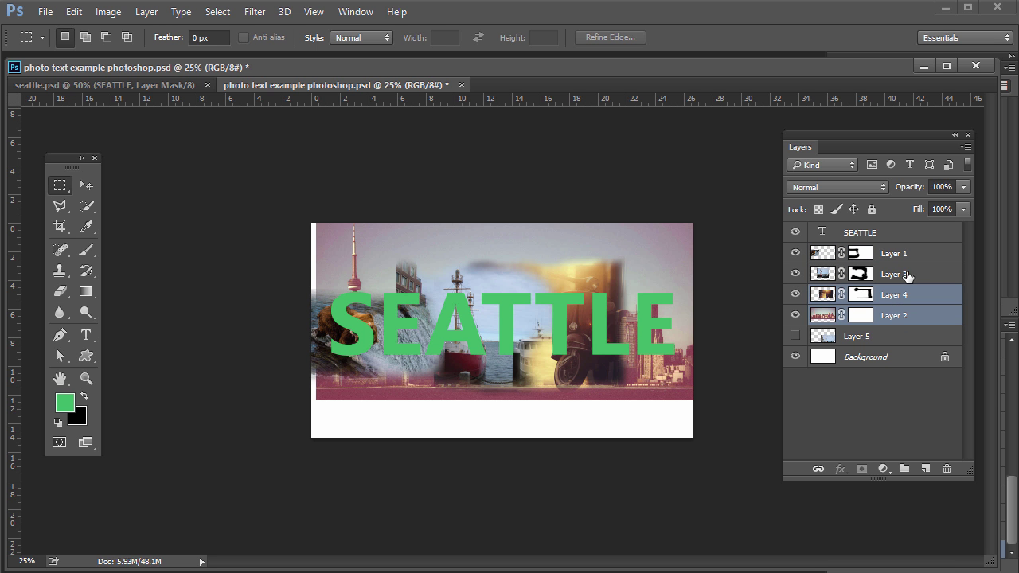
pyautogui.keyDown('ctrl'); pyautogui.click(908, 274); pyautogui.keyUp('ctrl')
pyautogui.keyDown('ctrl'); pyautogui.click(898, 254); pyautogui.keyUp('ctrl')
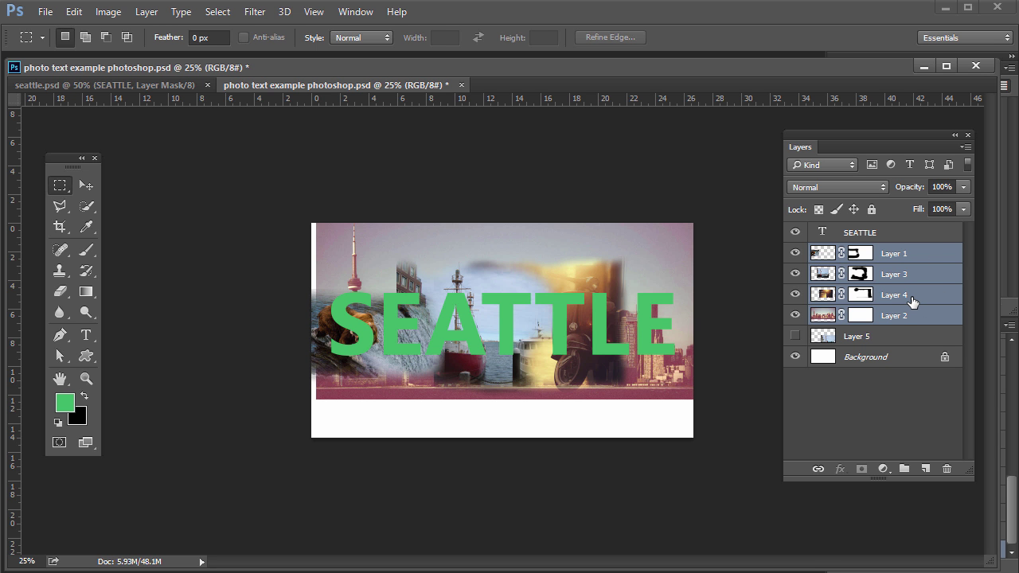
pyautogui.hotkey('ctrl', 'e')
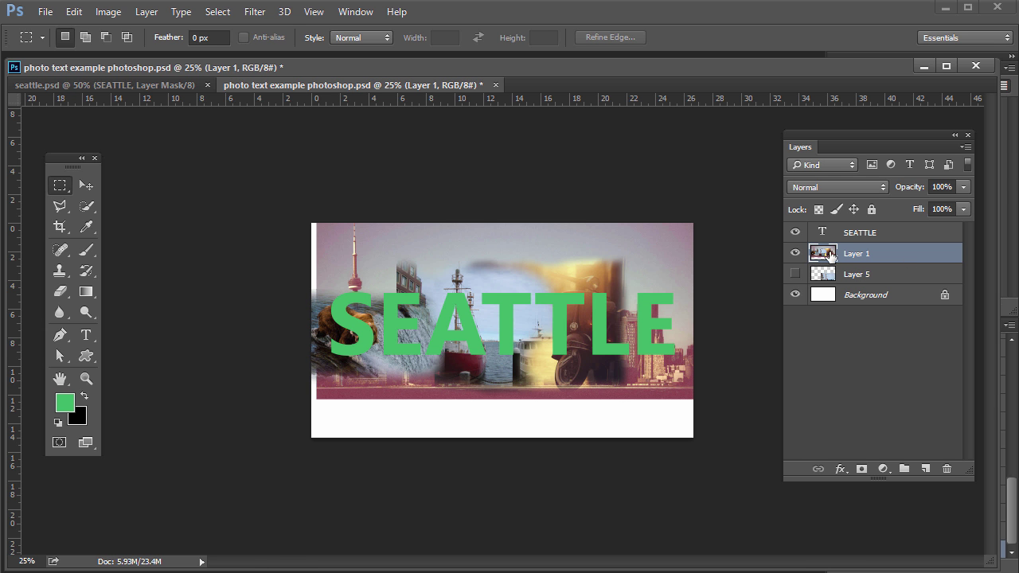
pyautogui.click(72, 13)
pyautogui.click(88, 30)
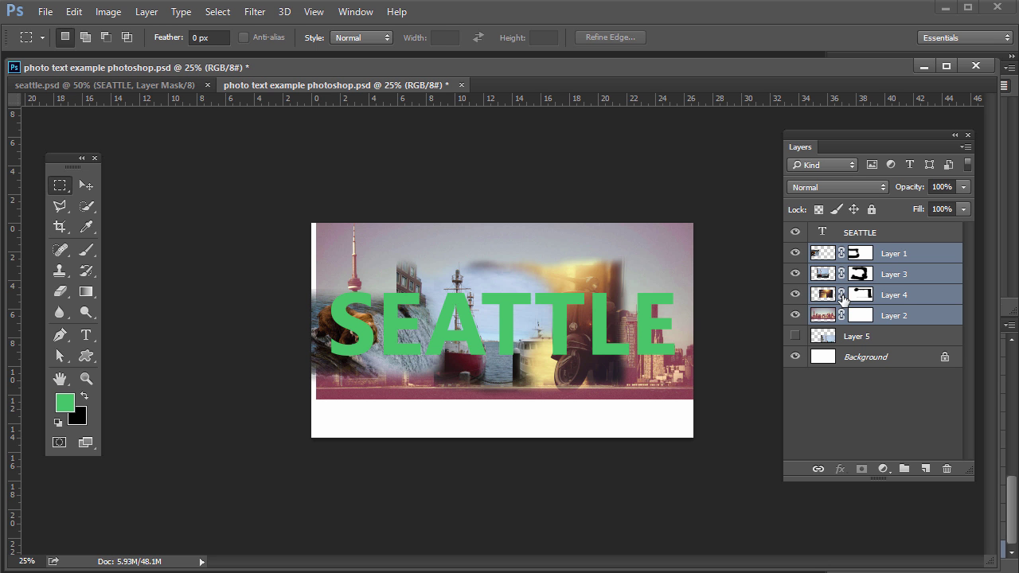
pyautogui.click(859, 317)
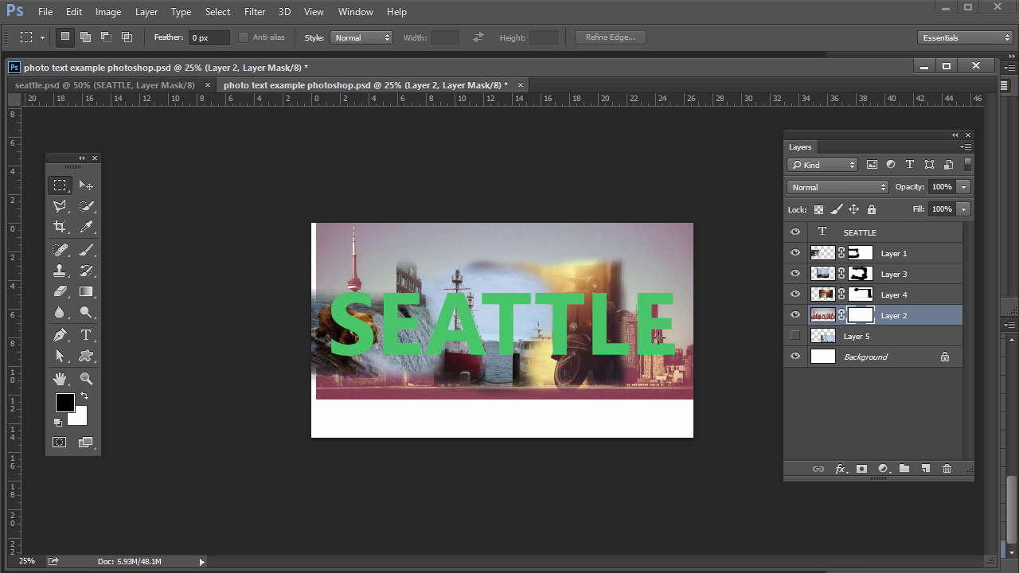
# Paint soft black along the bottom and left edges on Layer 2's mask, then select Layers 1–4
pyautogui.click(87, 251)
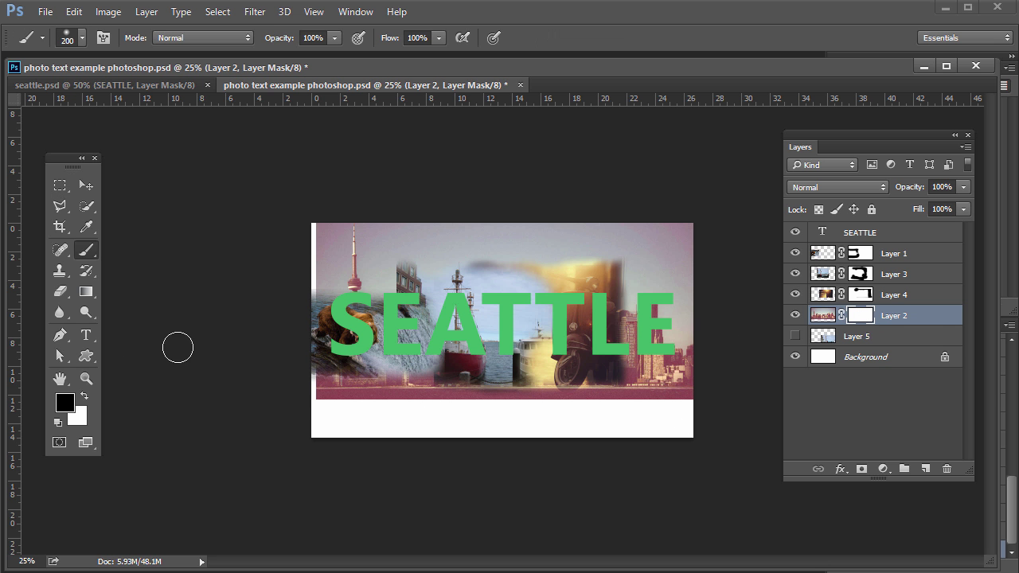
pyautogui.moveTo(308, 409); pyautogui.dragTo(747, 415)
pyautogui.moveTo(314, 216)
pyautogui.mouseDown()
pyautogui.moveTo(305, 252)
pyautogui.moveTo(317, 436)
pyautogui.mouseUp()
pyautogui.click(823, 259)
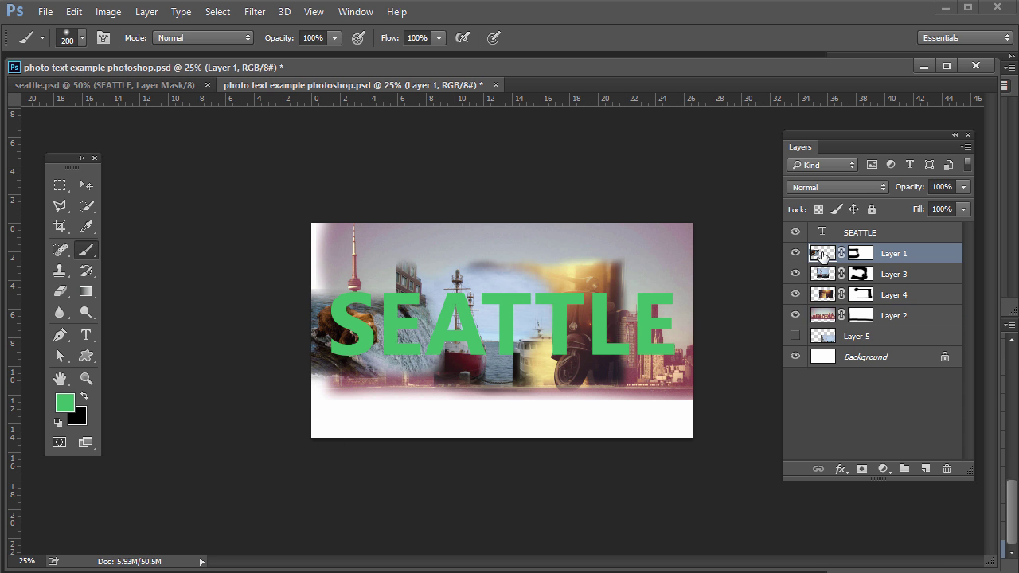
pyautogui.keyDown('shift'); pyautogui.click(822, 316); pyautogui.keyUp('shift')
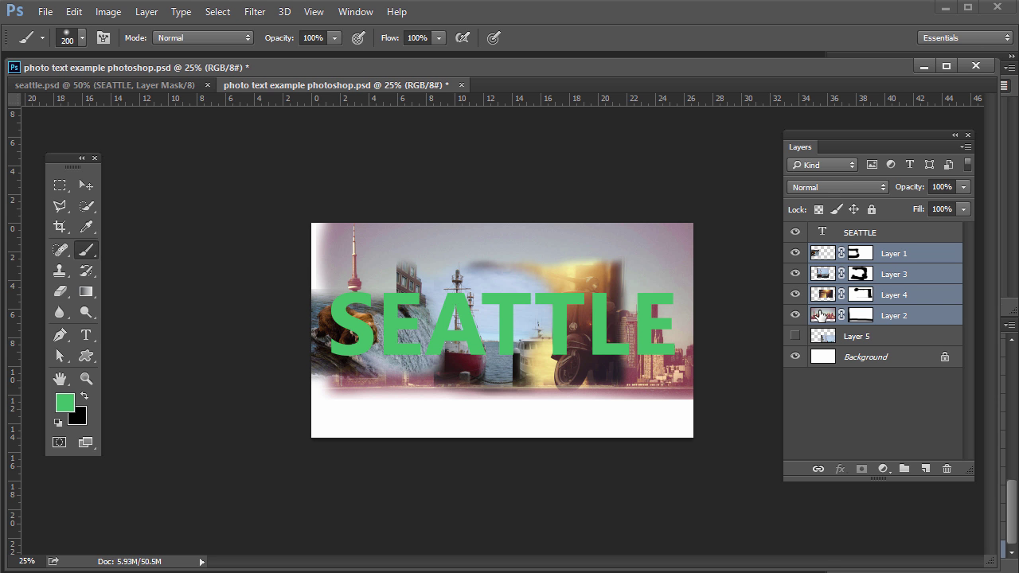
# Hide SEATTLE and the white background, then stamp the visible photos into a new layer
pyautogui.click(795, 233)
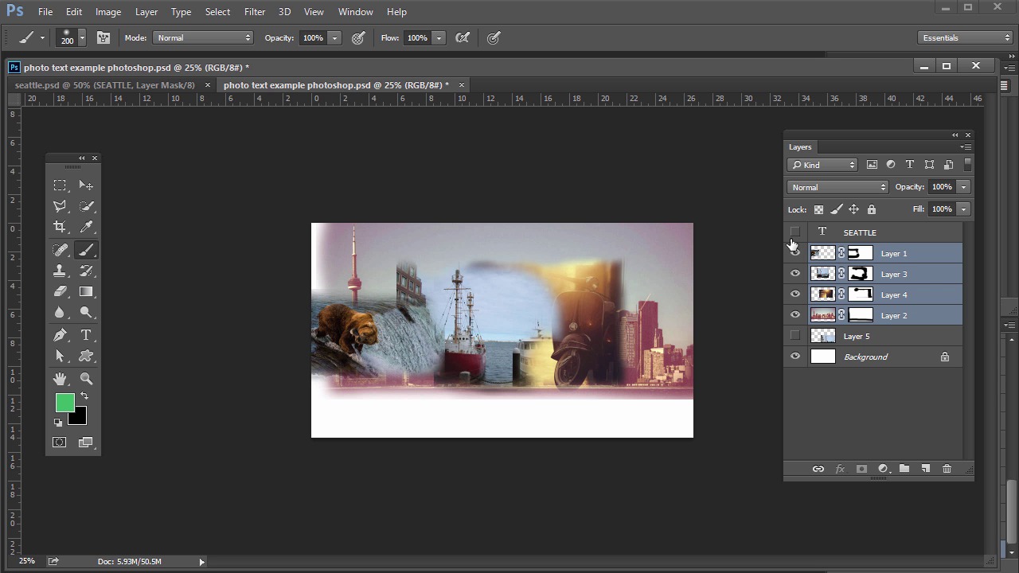
pyautogui.click(796, 358)
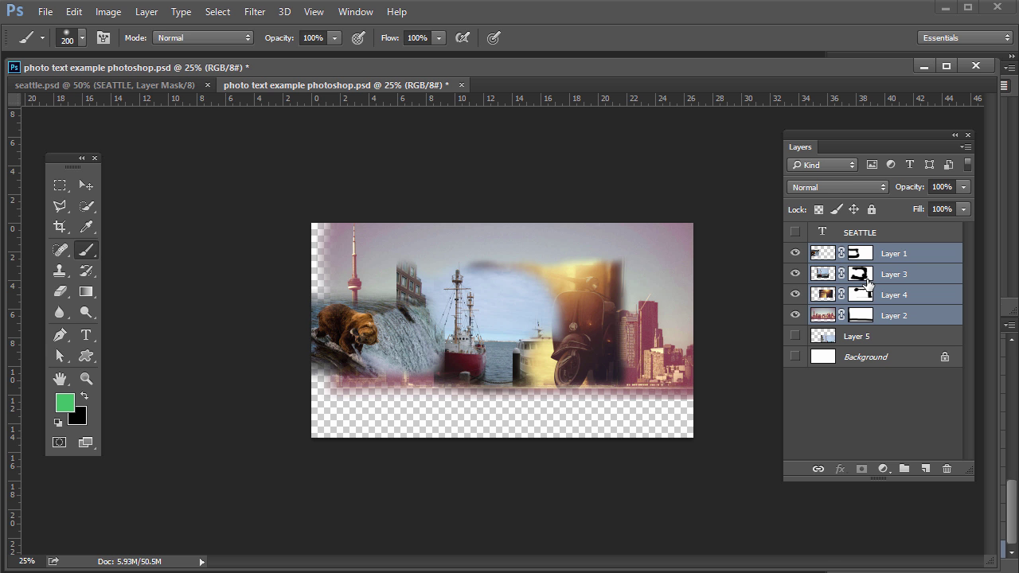
pyautogui.hotkey('ctrl', 'shift', 'alt', 'e')
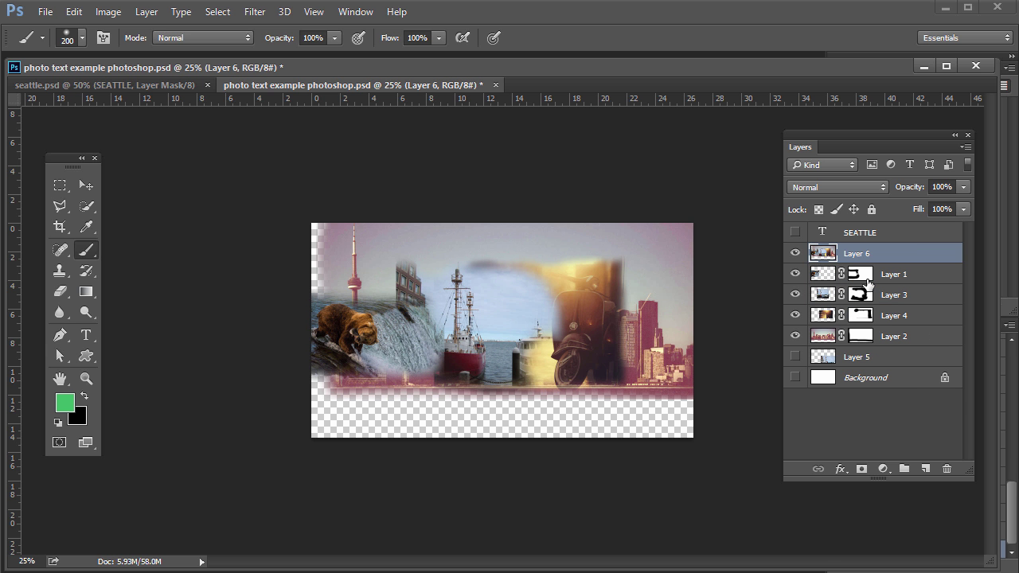
# Hide Layers 1–4 and move the stamped Layer 6 above the SEATTLE text
pyautogui.click(795, 273)
pyautogui.click(796, 294)
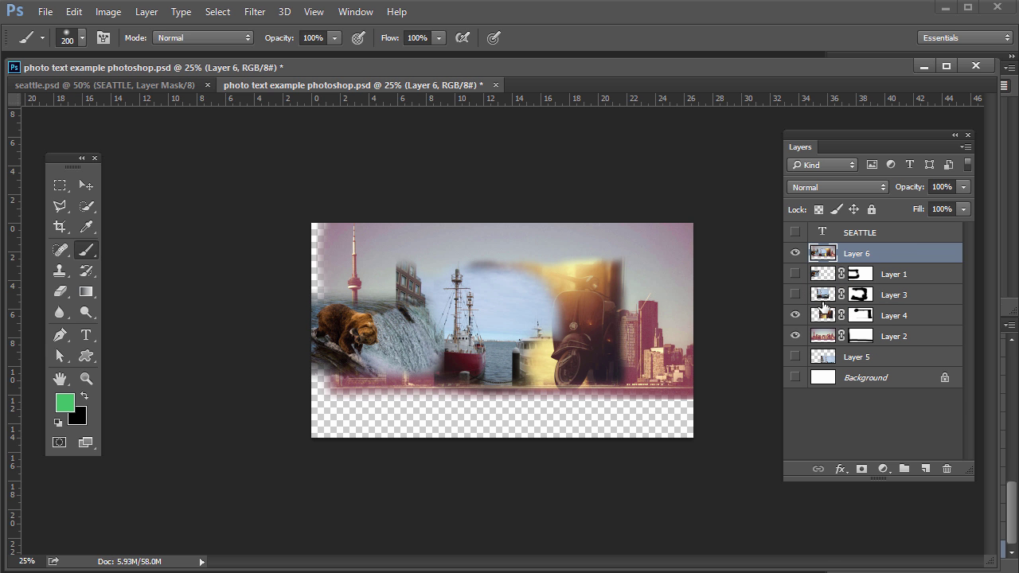
pyautogui.click(795, 336)
pyautogui.click(795, 315)
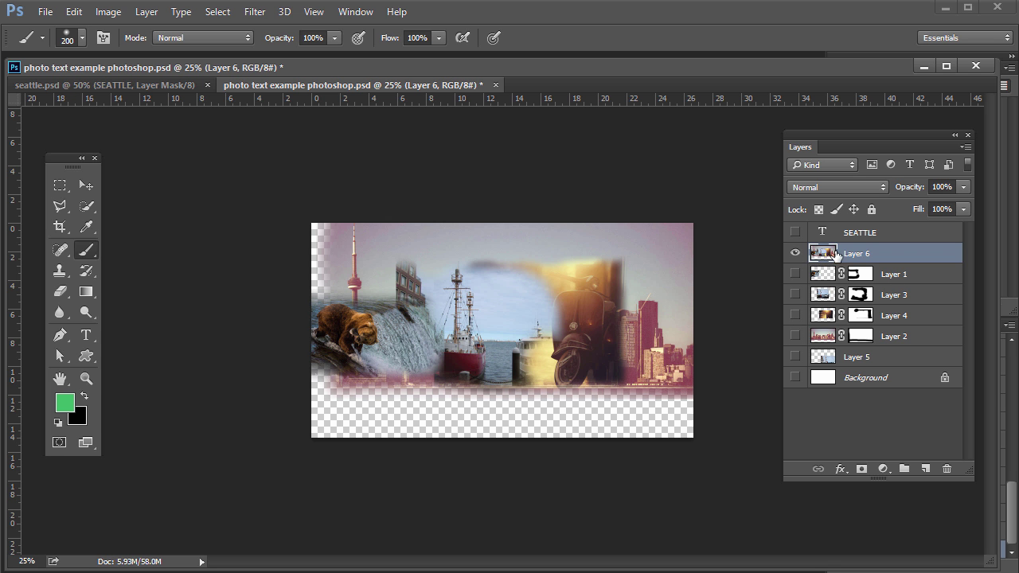
pyautogui.moveTo(825, 256); pyautogui.dragTo(823, 233)
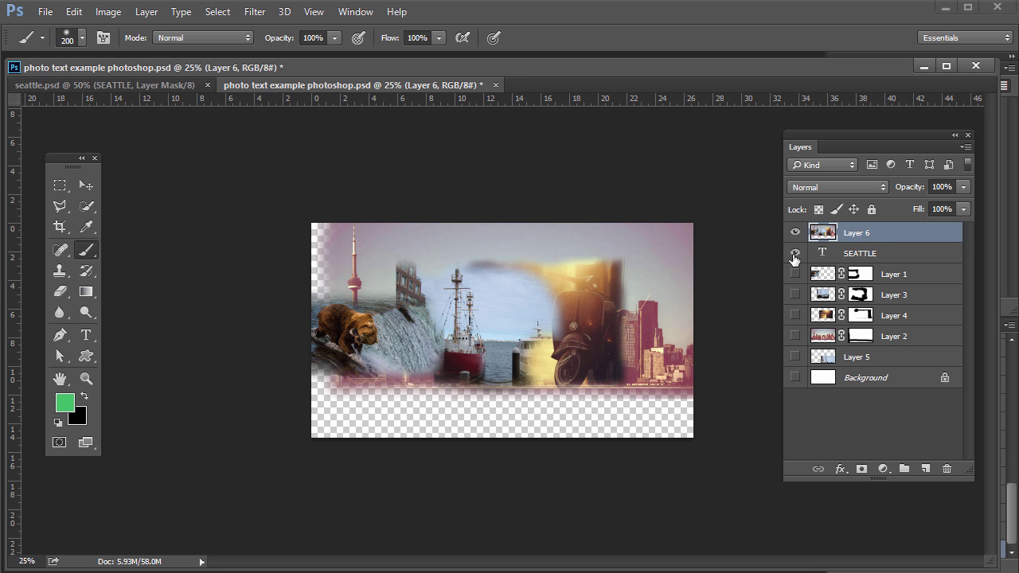
pyautogui.click(832, 253)
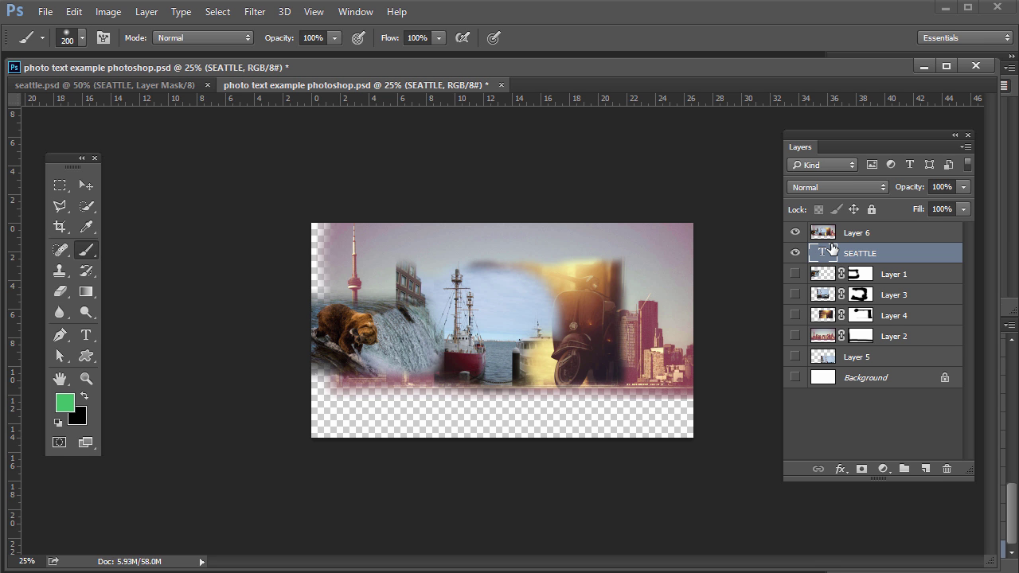
# Clip the merged collage layer into the SEATTLE lettering and switch to the Horizontal Type tool
pyautogui.moveTo(832, 250); pyautogui.dragTo(850, 238)
pyautogui.keyDown('alt'); pyautogui.click(836, 243); pyautogui.keyUp('alt')
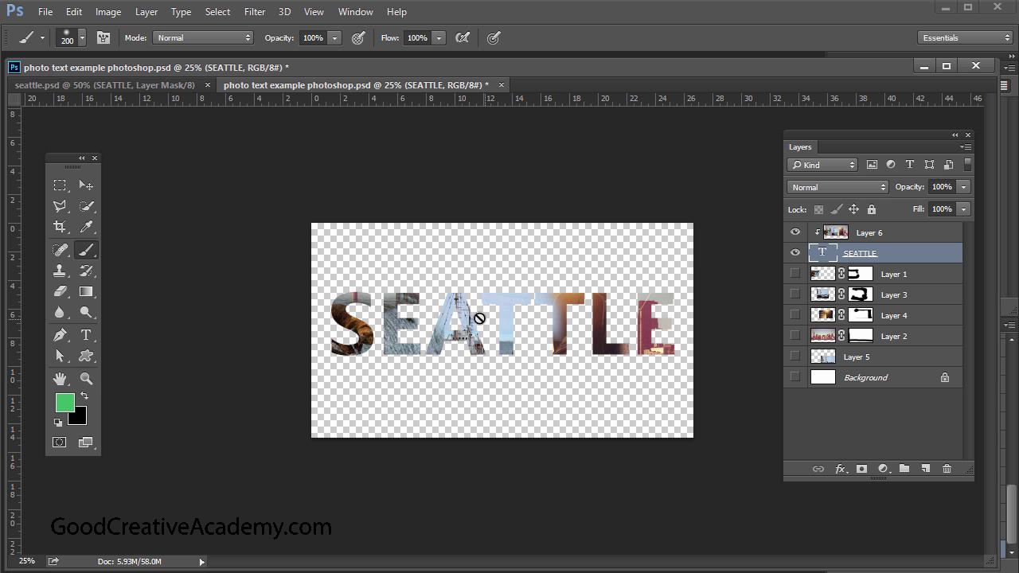
pyautogui.click(85, 334)
pyautogui.moveTo(660, 337); pyautogui.dragTo(277, 315)
pyautogui.write('TAMPA')
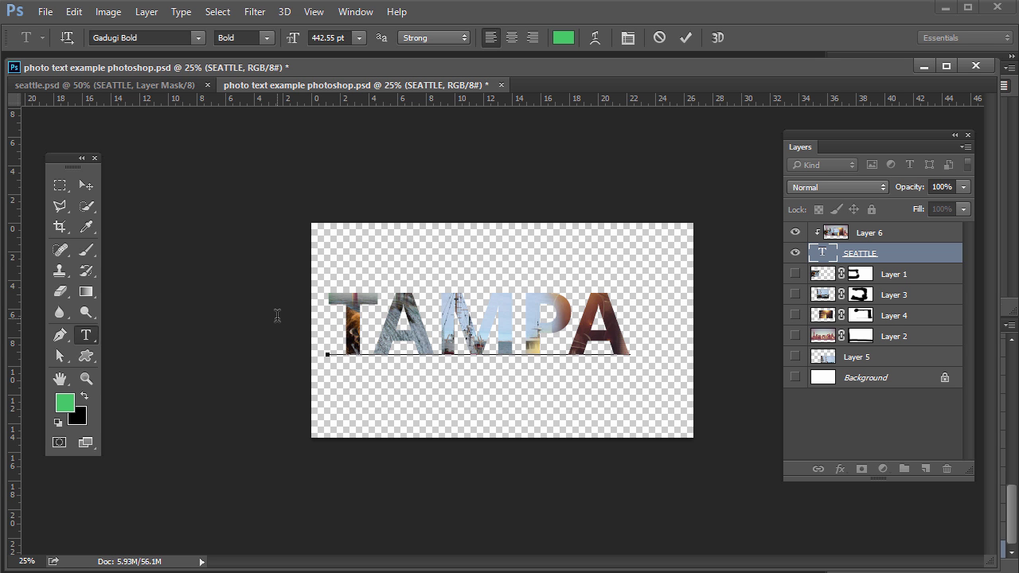
pyautogui.press('BackSpace')
pyautogui.press('BackSpace')
pyautogui.press('BackSpace')
pyautogui.press('BackSpace')
pyautogui.press('BackSpace')
pyautogui.write('SE')
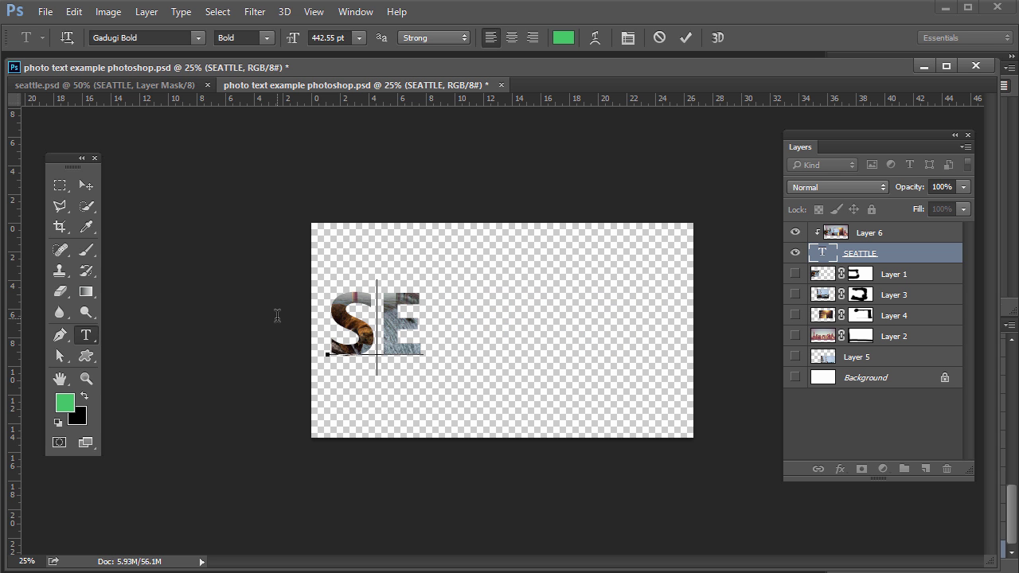
pyautogui.press('BackSpace')
pyautogui.press('BackSpace')
pyautogui.write('ORLANDO')
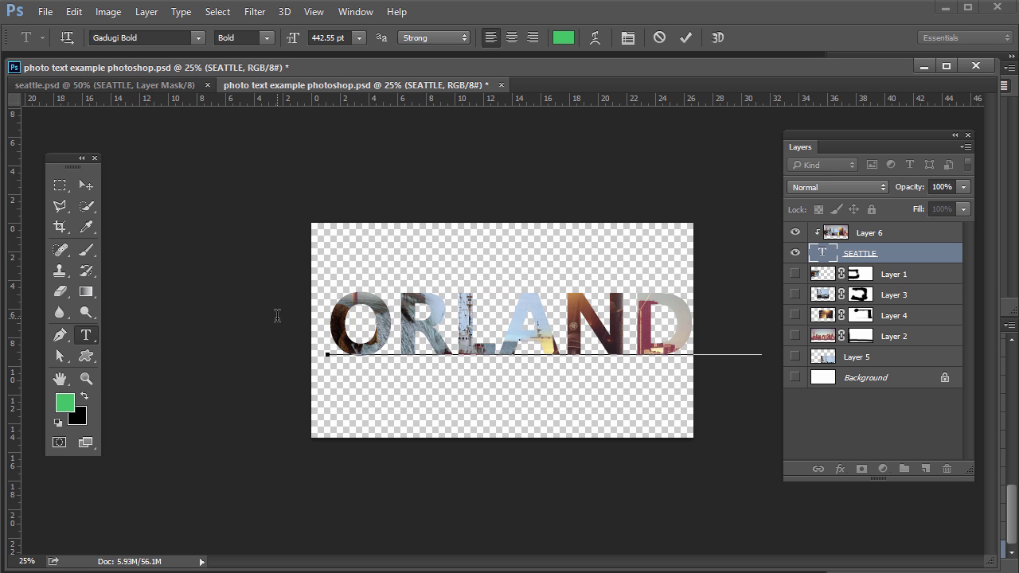
pyautogui.hotkey('ctrl', 'a')
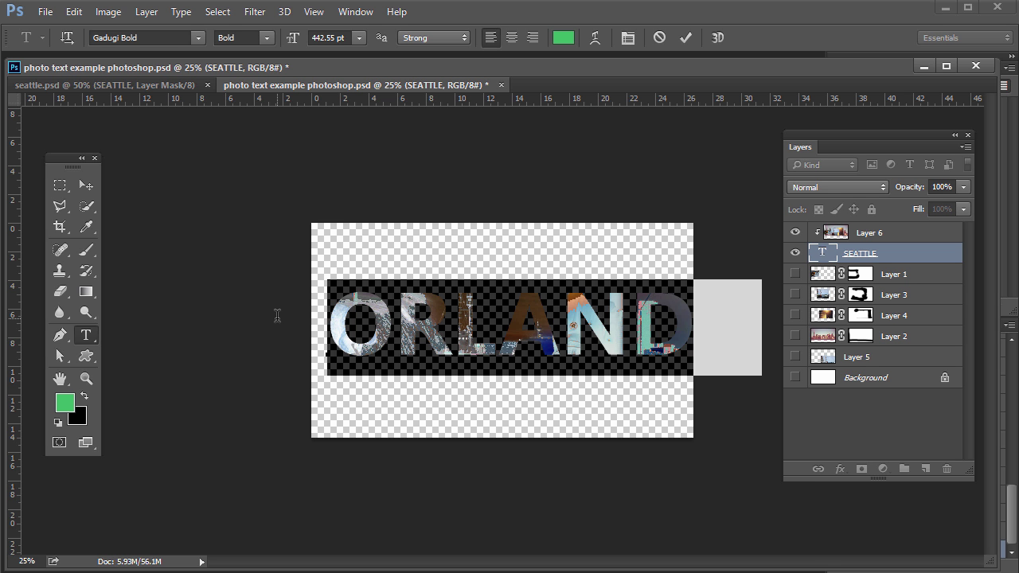
pyautogui.write('PARIS')
pyautogui.write('LONDON')
pyautogui.hotkey('ctrl', 'a')
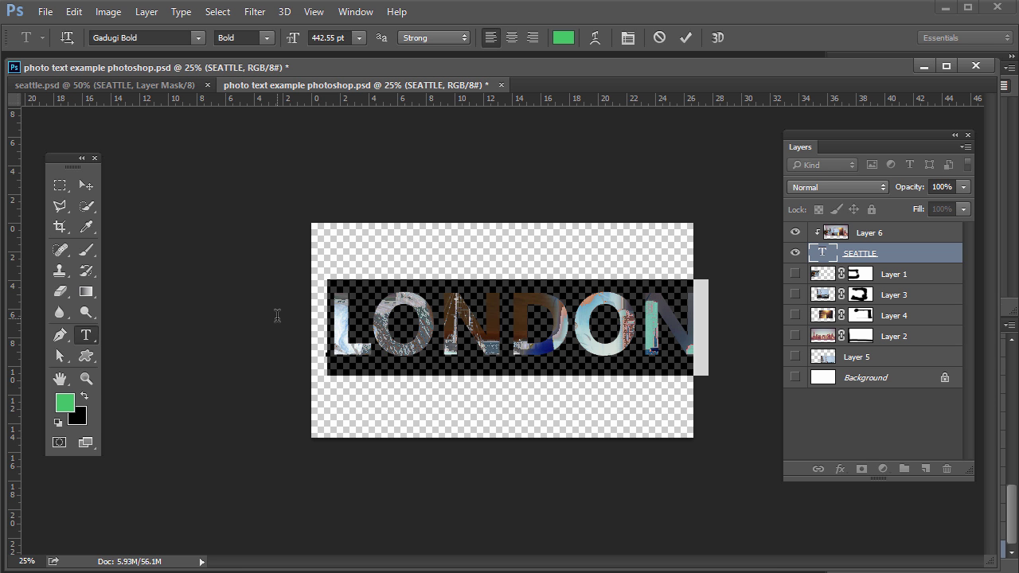
pyautogui.write('SET')
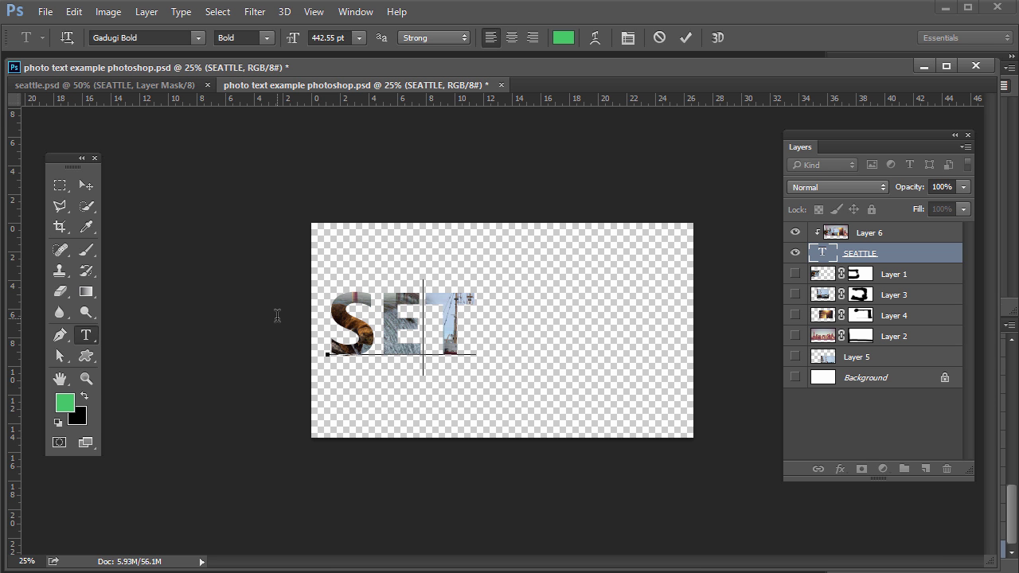
pyautogui.write('TTLE')
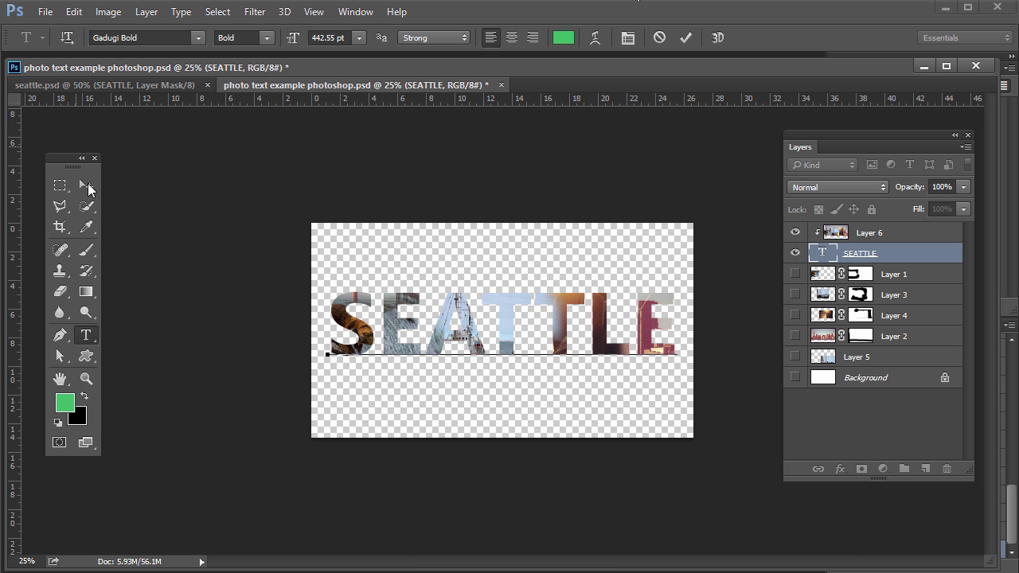
# Commit the SEATTLE text edit and rasterize the type layer into pixels
pyautogui.click(60, 185)
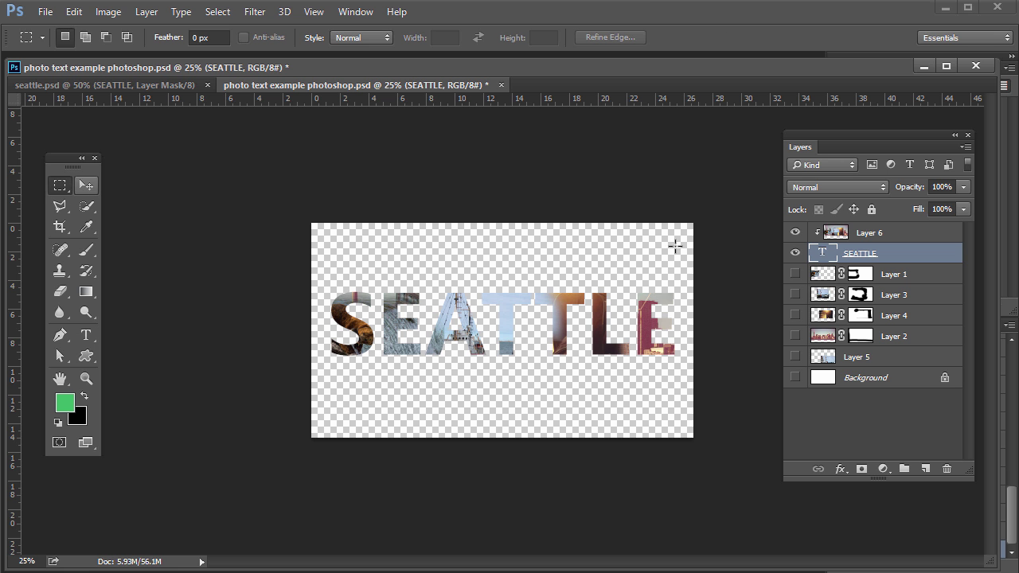
pyautogui.rightClick(861, 258)
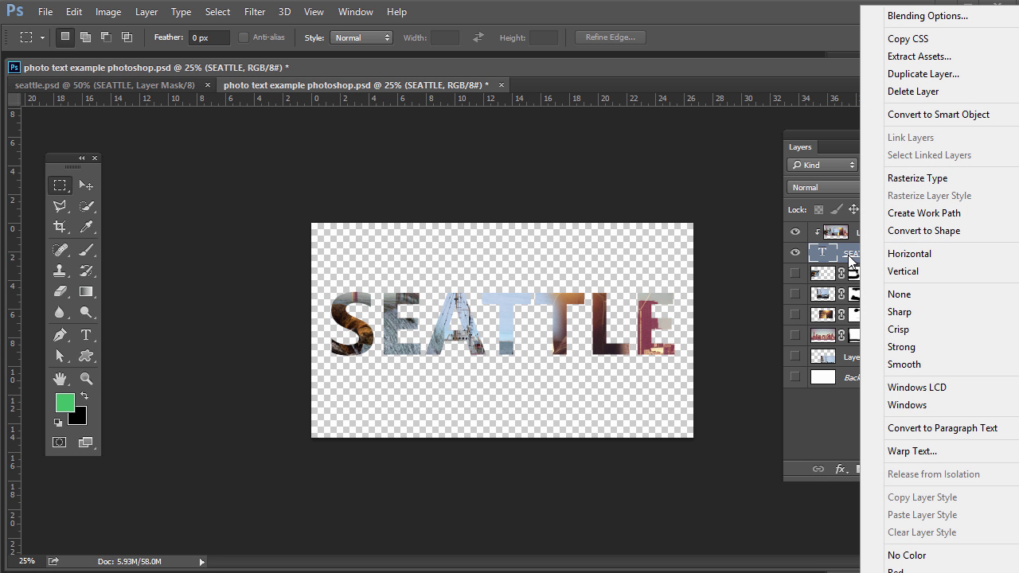
pyautogui.click(823, 253)
pyautogui.rightClick(823, 253)
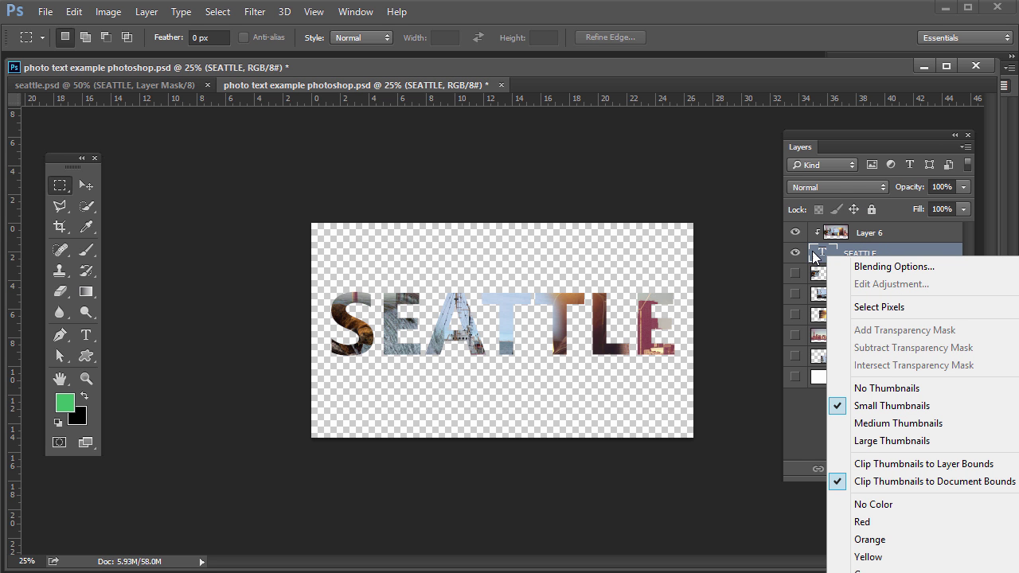
pyautogui.rightClick(864, 259)
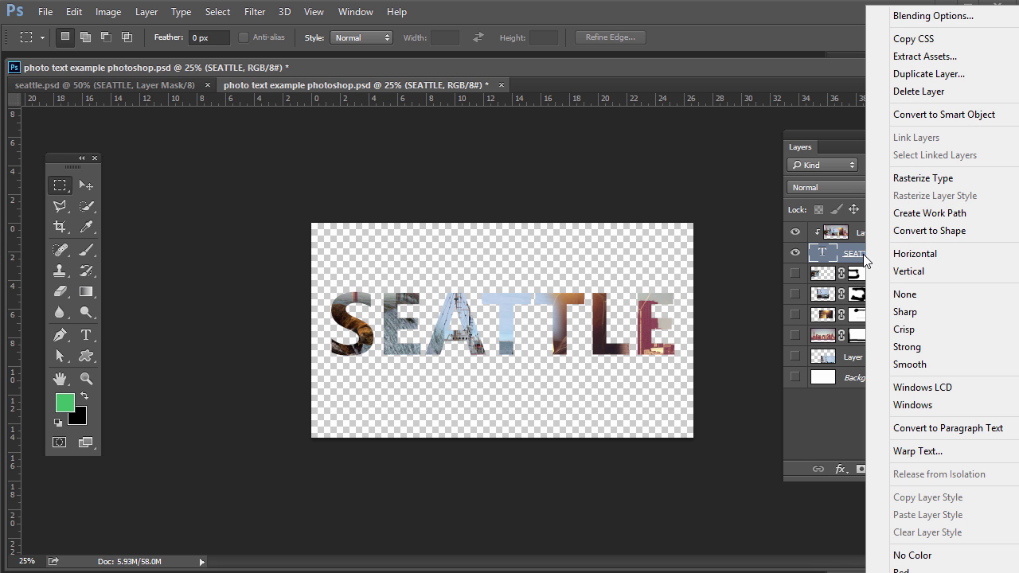
pyautogui.click(925, 182)
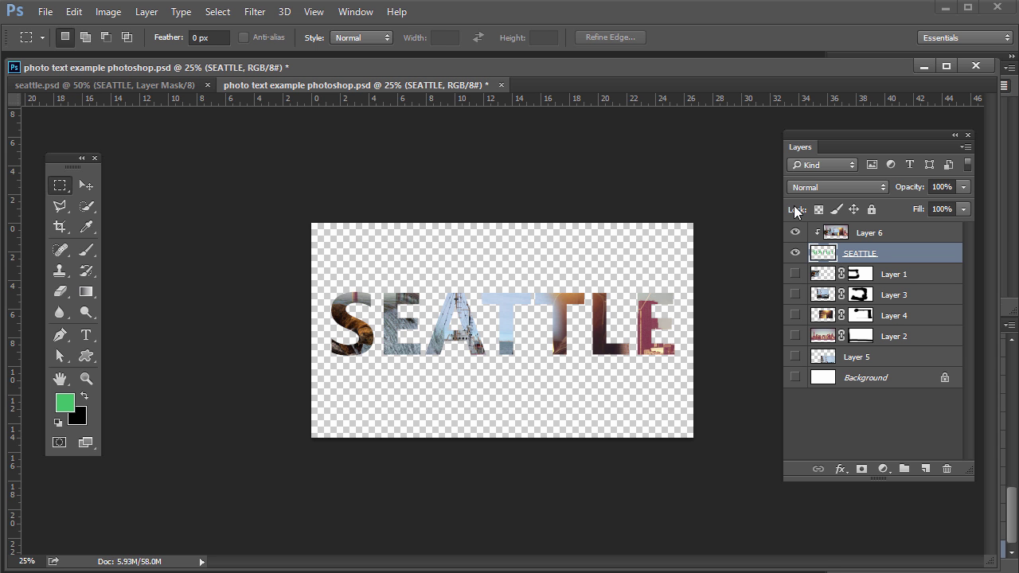
# Switch to the Brush tool with the 1581 splatter preset
pyautogui.click(90, 252)
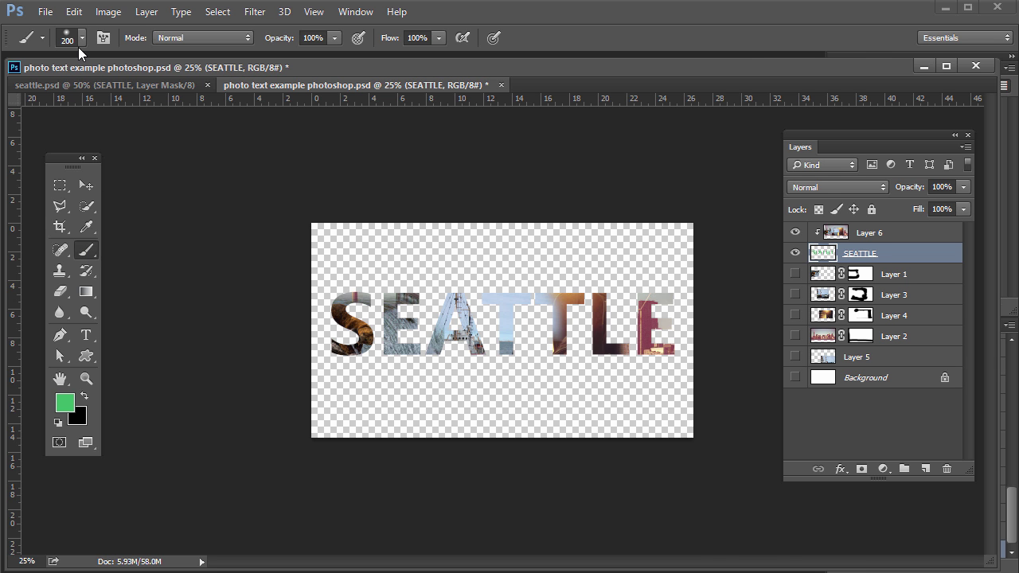
pyautogui.click(82, 37)
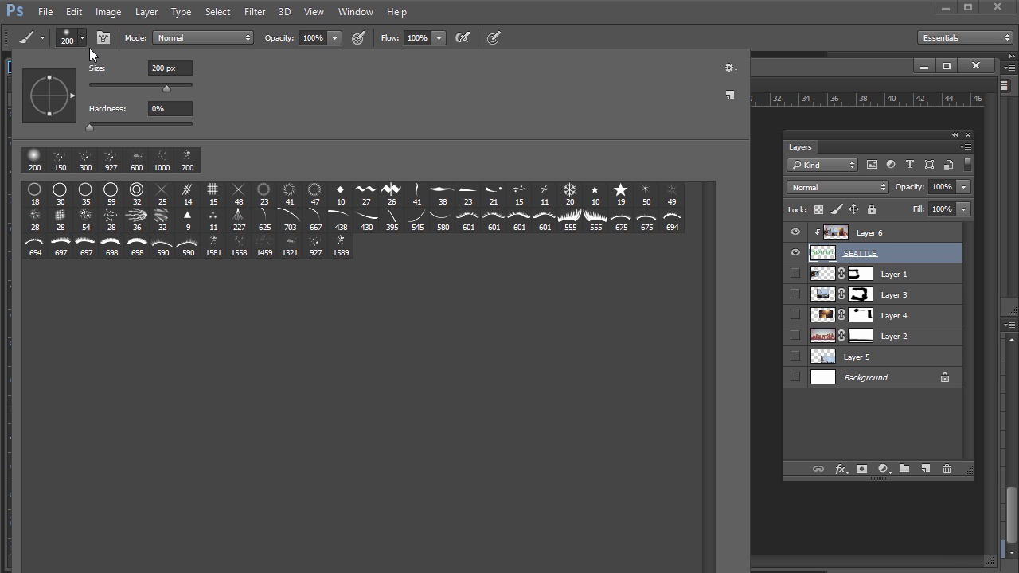
pyautogui.click(212, 248)
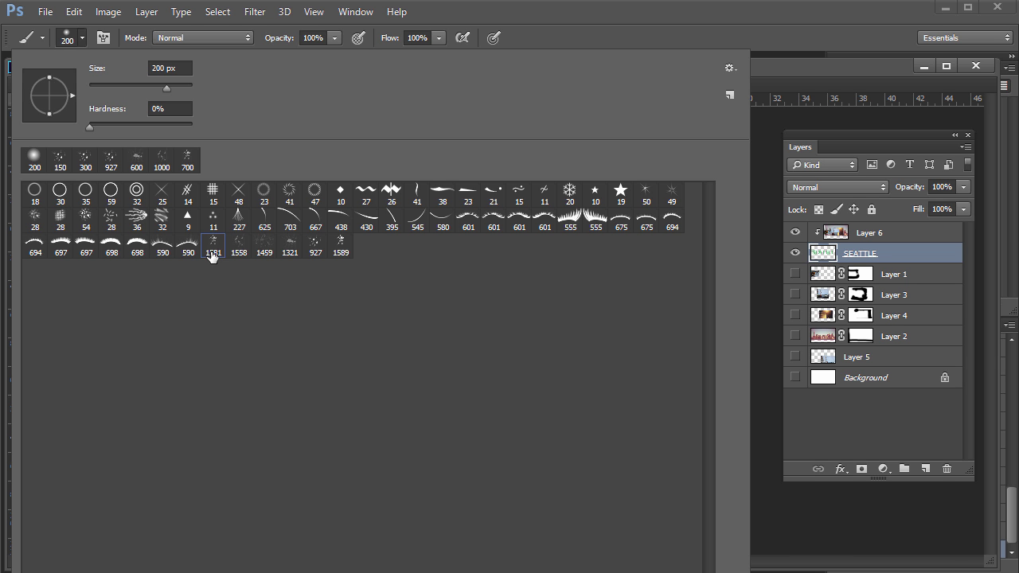
pyautogui.click(82, 38)
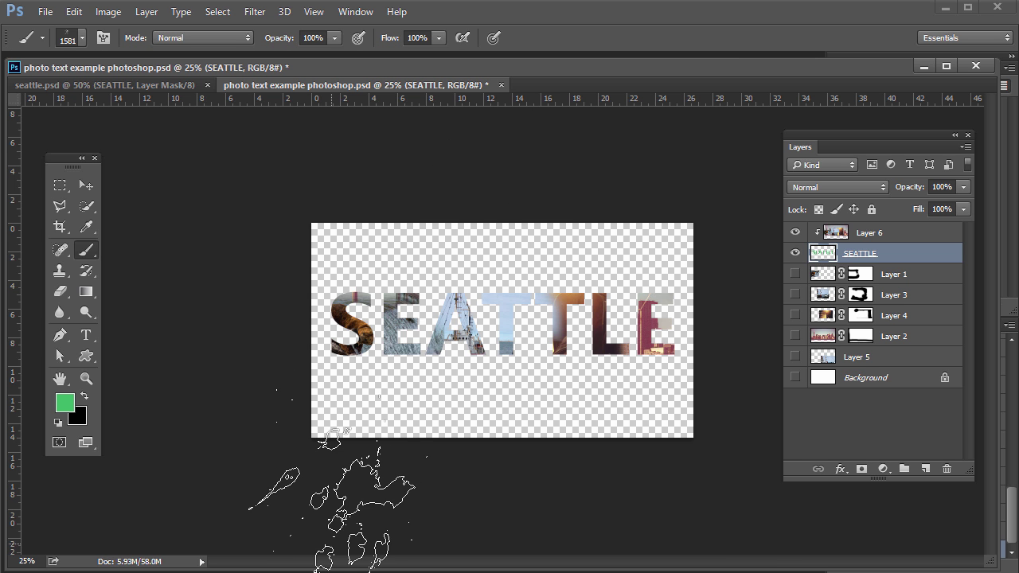
# Resize the splash brush down to 900 and zoom the document to 50%
pyautogui.press(']')
pyautogui.press(']')
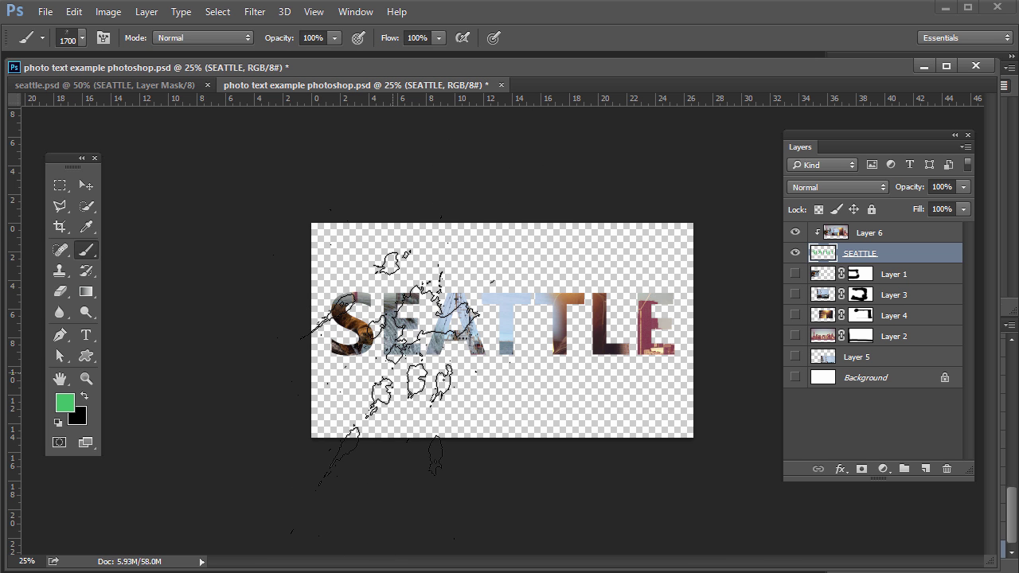
pyautogui.press('[')
pyautogui.press('[')
pyautogui.press('[')
pyautogui.press('[')
pyautogui.press('[')
pyautogui.press('[')
pyautogui.press('[')
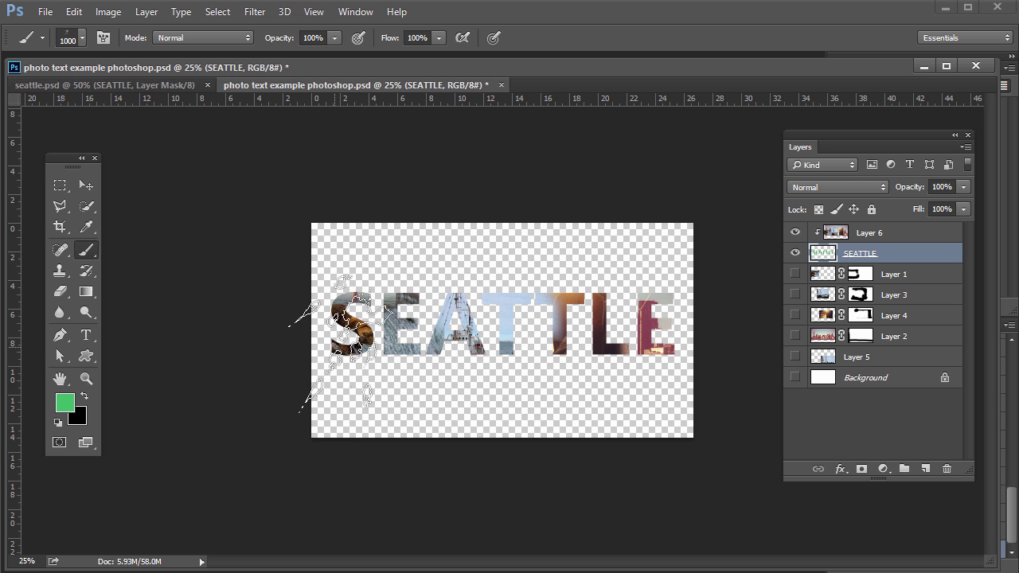
pyautogui.press('[')
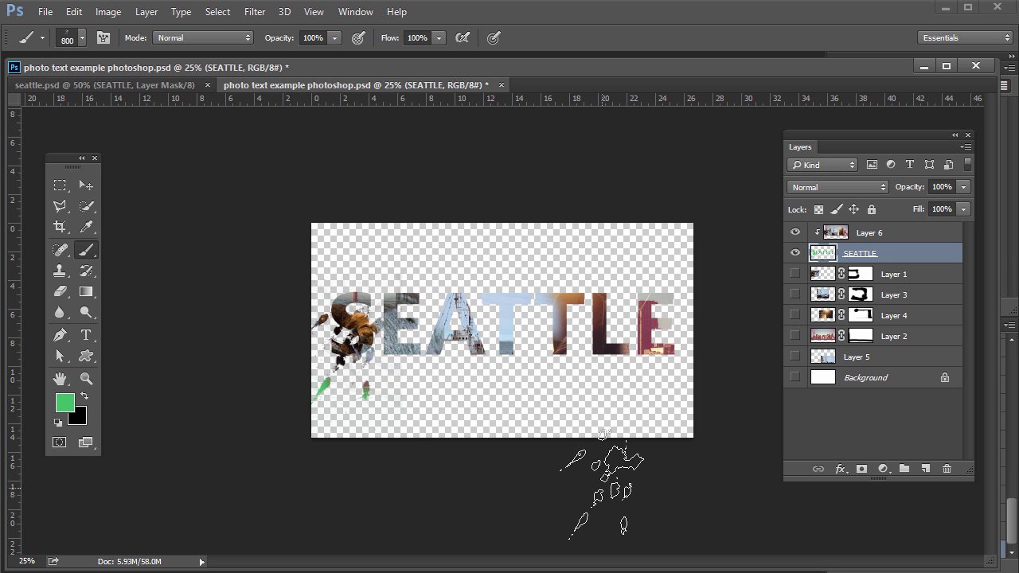
pyautogui.hotkey('ctrl', '+')
pyautogui.hotkey('ctrl', '+')
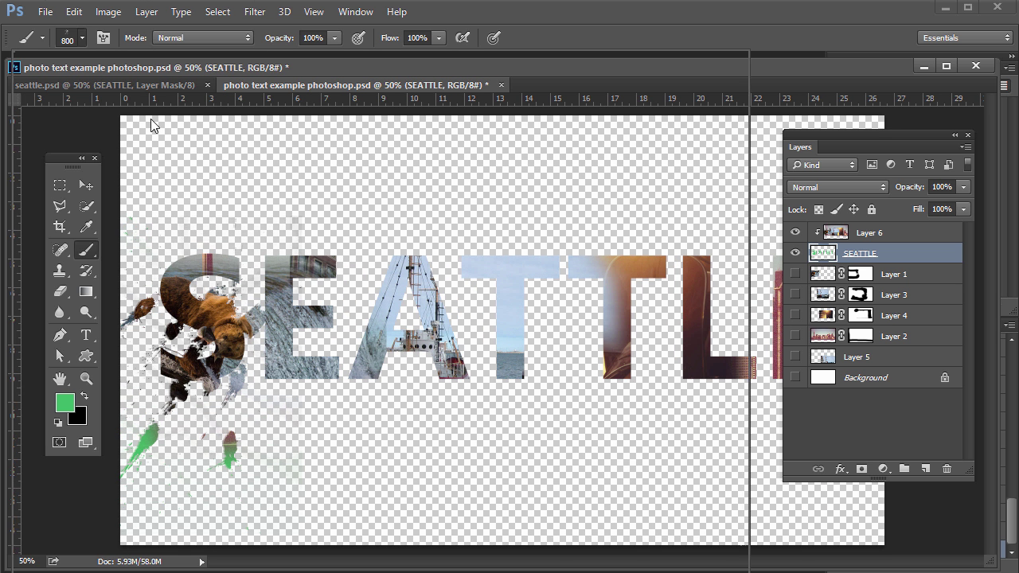
pyautogui.click(82, 38)
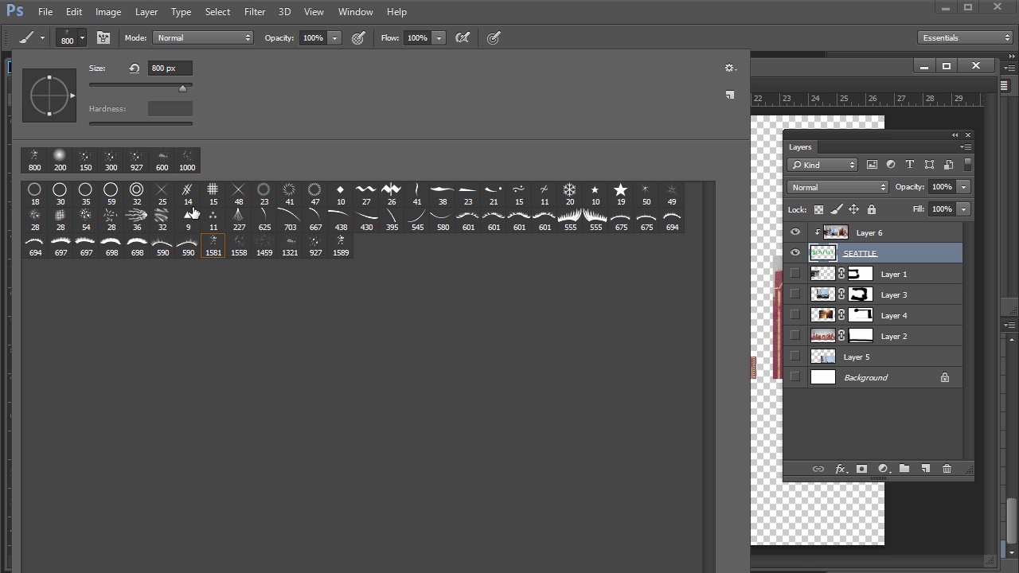
# Use the 1321 splatter brush at 900 px to stamp one splash over the middle letters
pyautogui.click(82, 36)
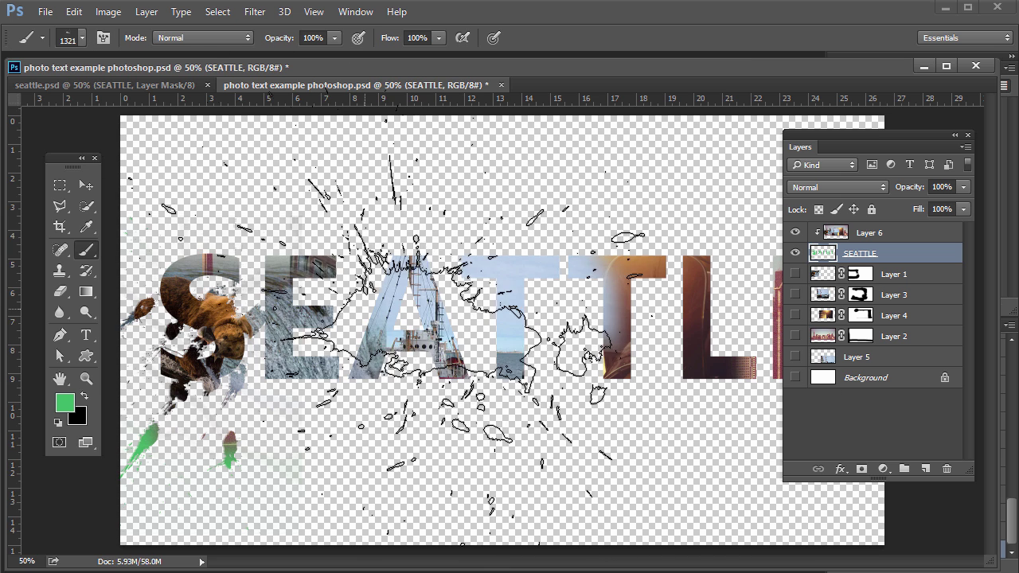
pyautogui.press('[')
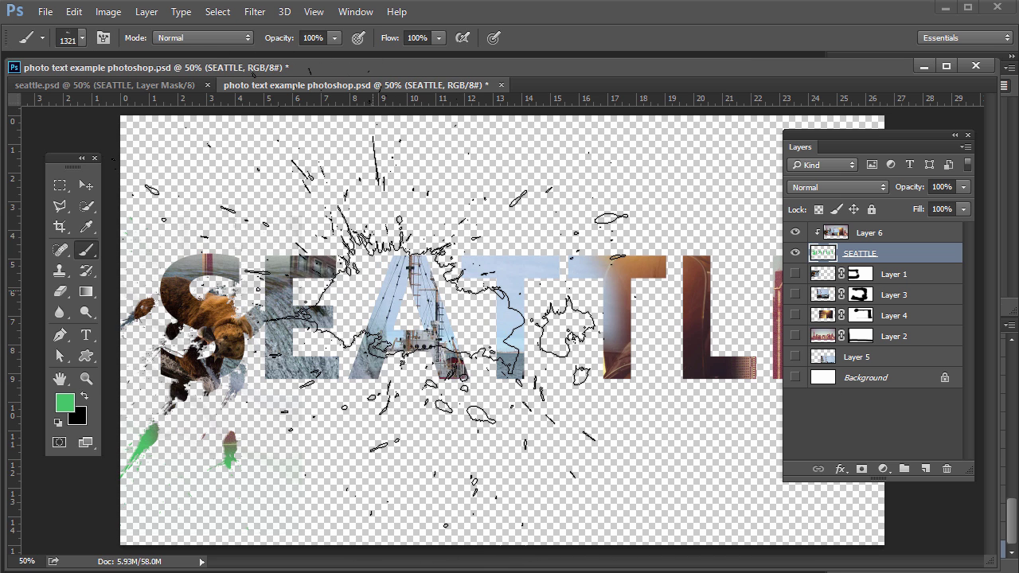
pyautogui.press('[')
pyautogui.press('[')
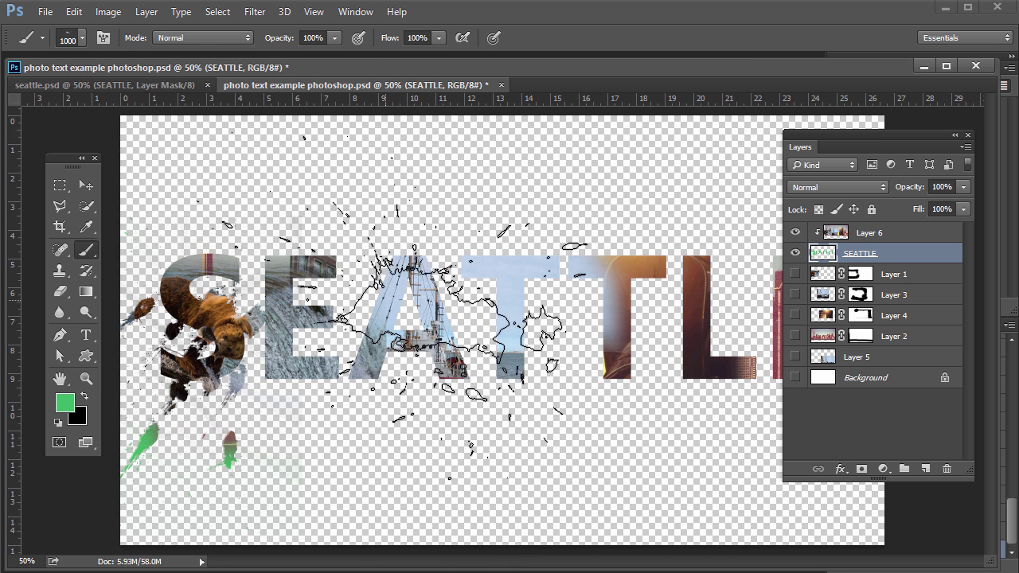
pyautogui.press('[')
pyautogui.click(498, 275)
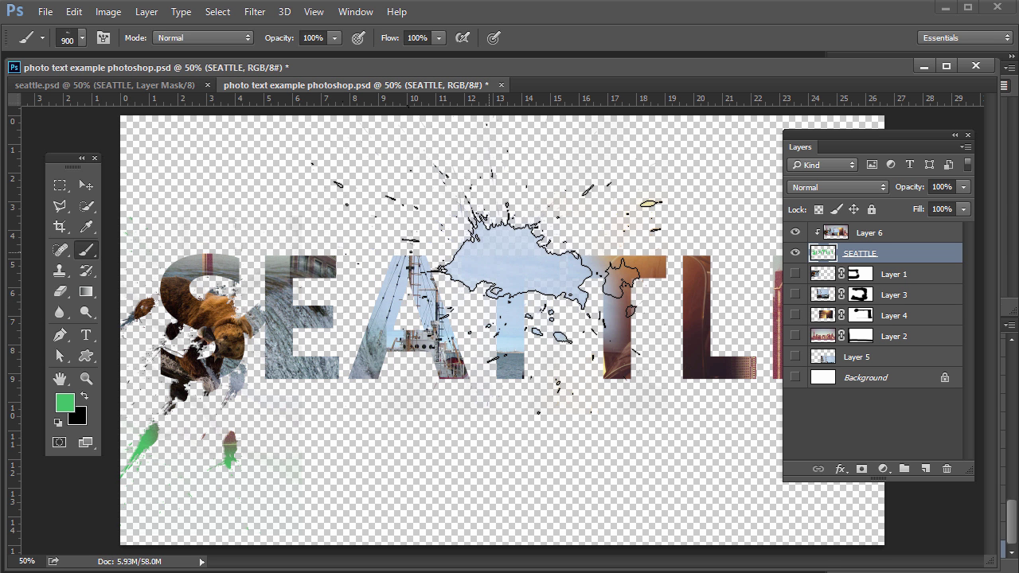
# Add a layer mask to SEATTLE, test a 400 px splash on the mask, then undo it
pyautogui.click(861, 470)
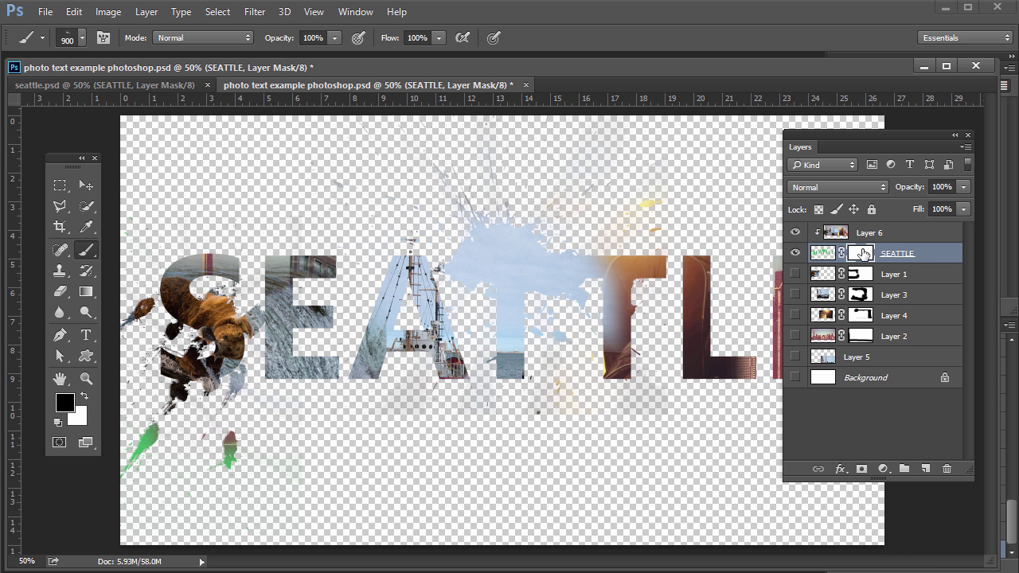
pyautogui.press('[')
pyautogui.press('[')
pyautogui.press('[')
pyautogui.press('[')
pyautogui.press('[')
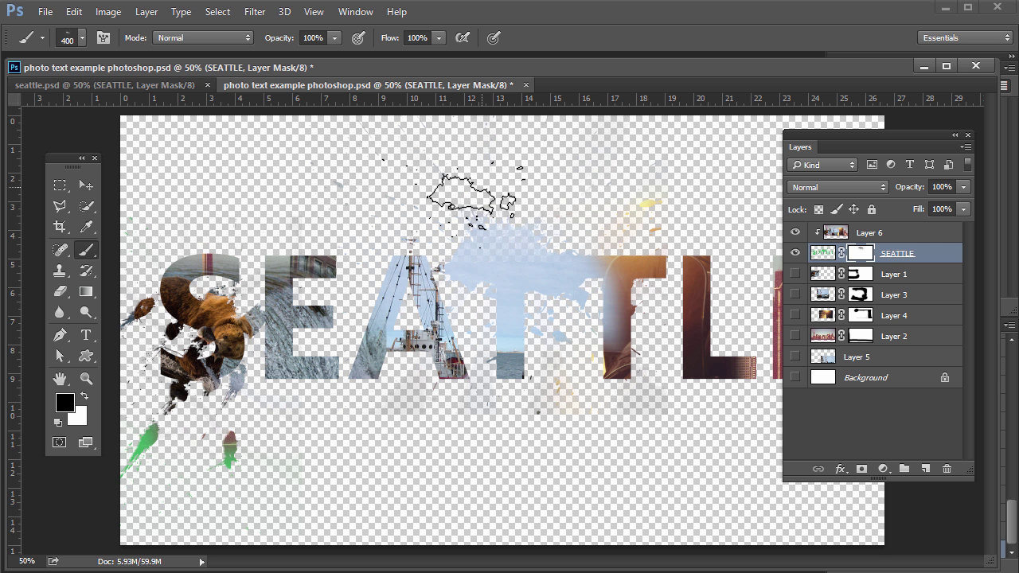
pyautogui.moveTo(488, 228)
pyautogui.mouseDown()
pyautogui.moveTo(594, 287)
pyautogui.moveTo(519, 319)
pyautogui.moveTo(655, 363)
pyautogui.moveTo(650, 375)
pyautogui.moveTo(662, 283)
pyautogui.moveTo(579, 260)
pyautogui.moveTo(475, 394)
pyautogui.moveTo(419, 307)
pyautogui.moveTo(642, 311)
pyautogui.moveTo(546, 346)
pyautogui.mouseUp()
pyautogui.hotkey('ctrl', 'z')
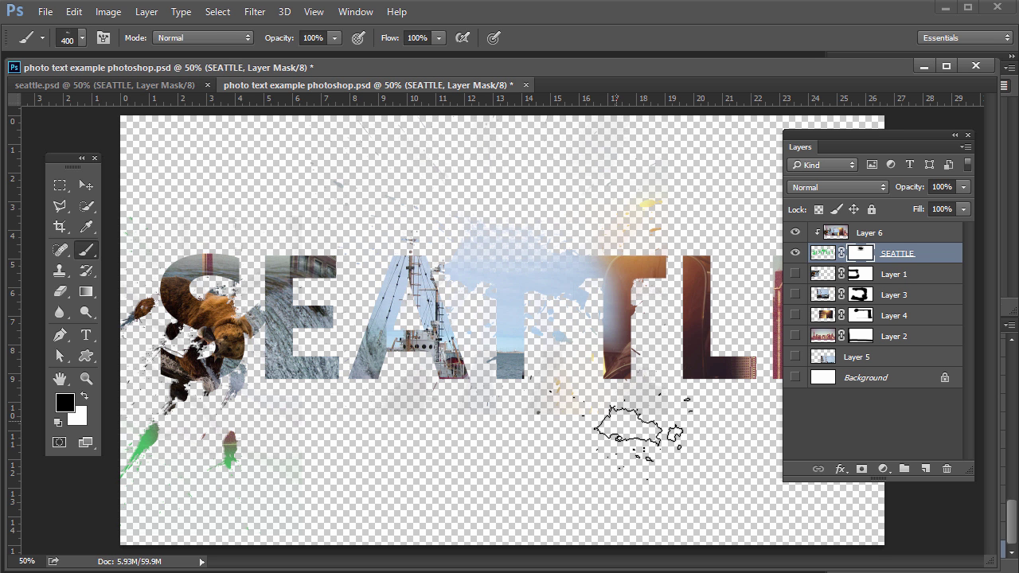
# Select the large splash brush at 1000 px and target the SEATTLE layer's image, not its mask
pyautogui.click(80, 39)
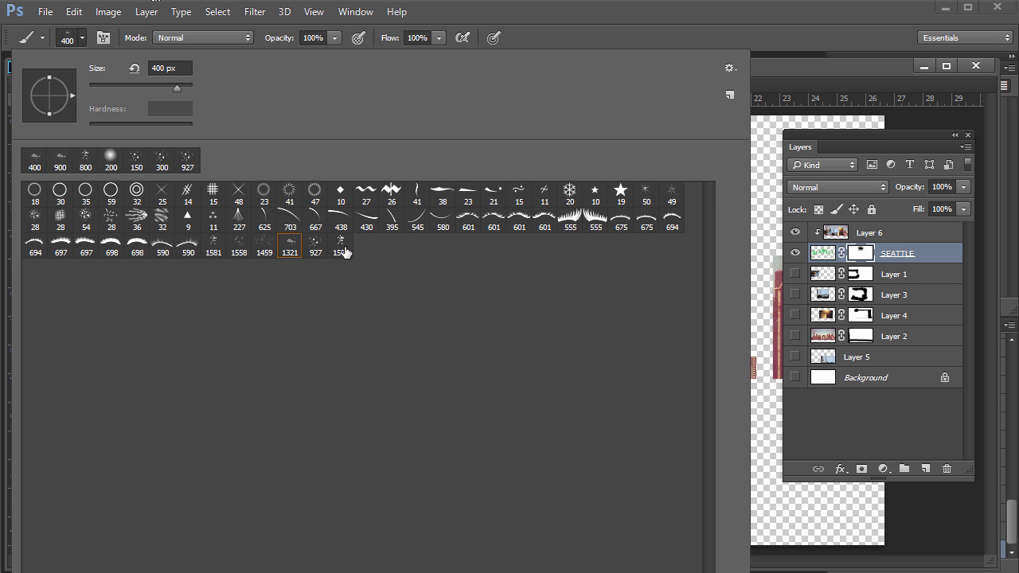
pyautogui.click(83, 36)
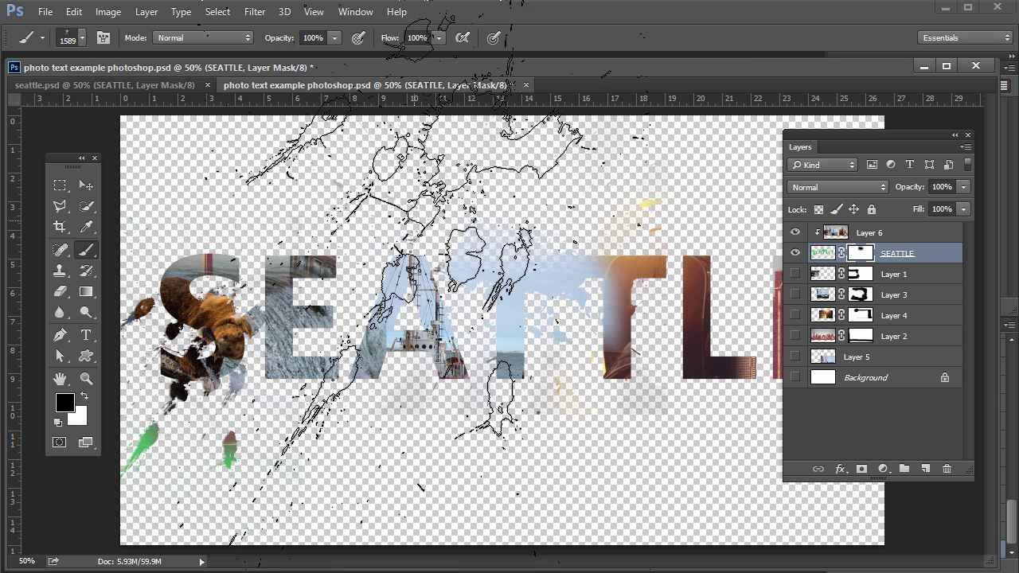
pyautogui.press('[')
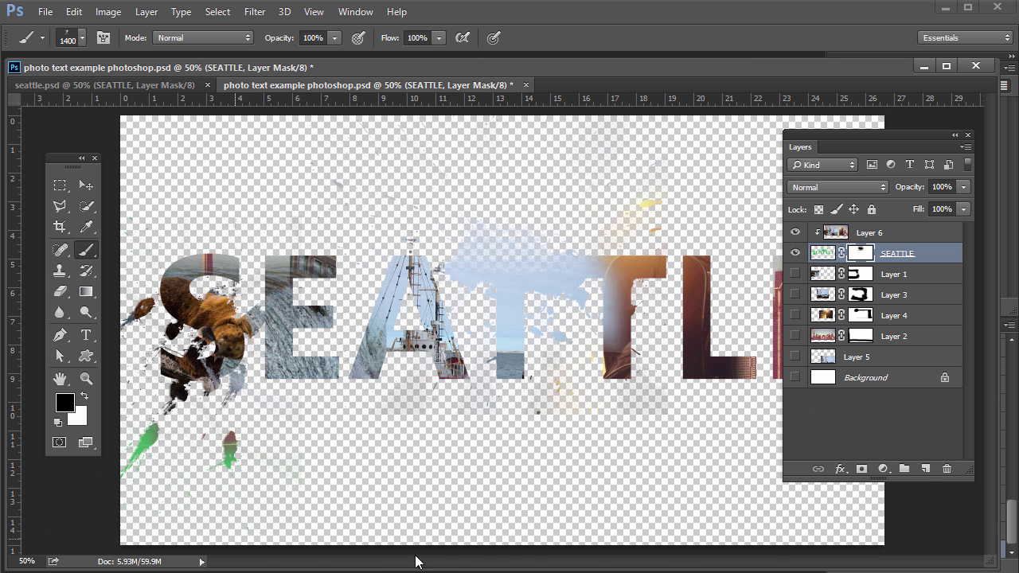
pyautogui.click(828, 253)
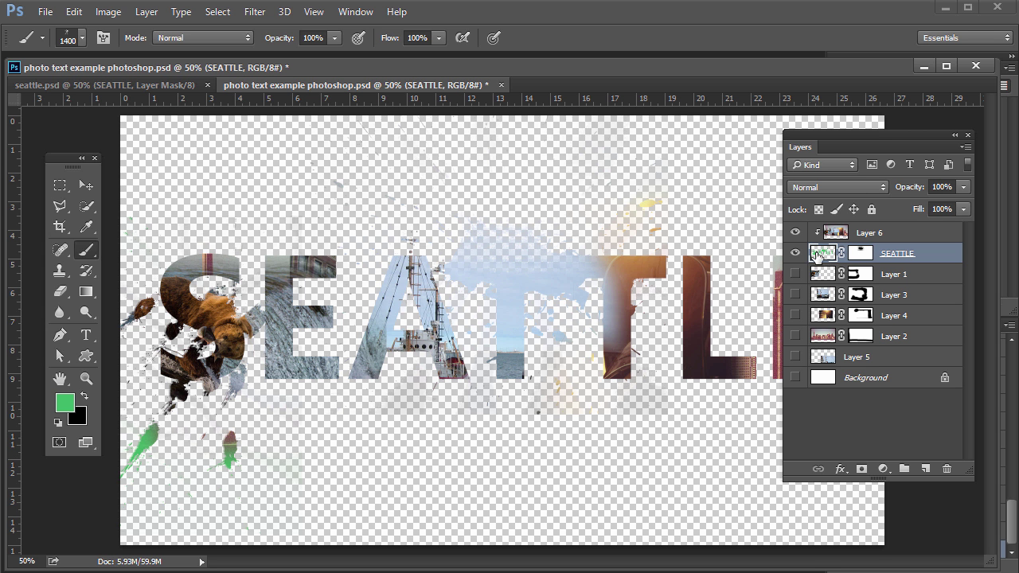
pyautogui.press('[')
pyautogui.press('[')
pyautogui.press('[')
pyautogui.press('[')
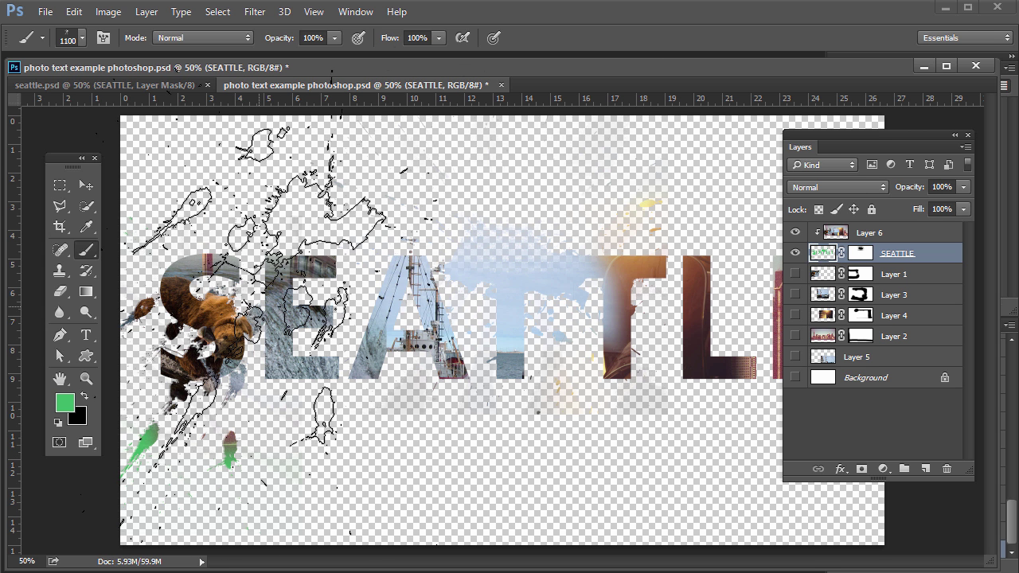
# Stamp splashes near the S and E, undo the extra one, then stamp around TLE
pyautogui.click(279, 266)
pyautogui.click(278, 267)
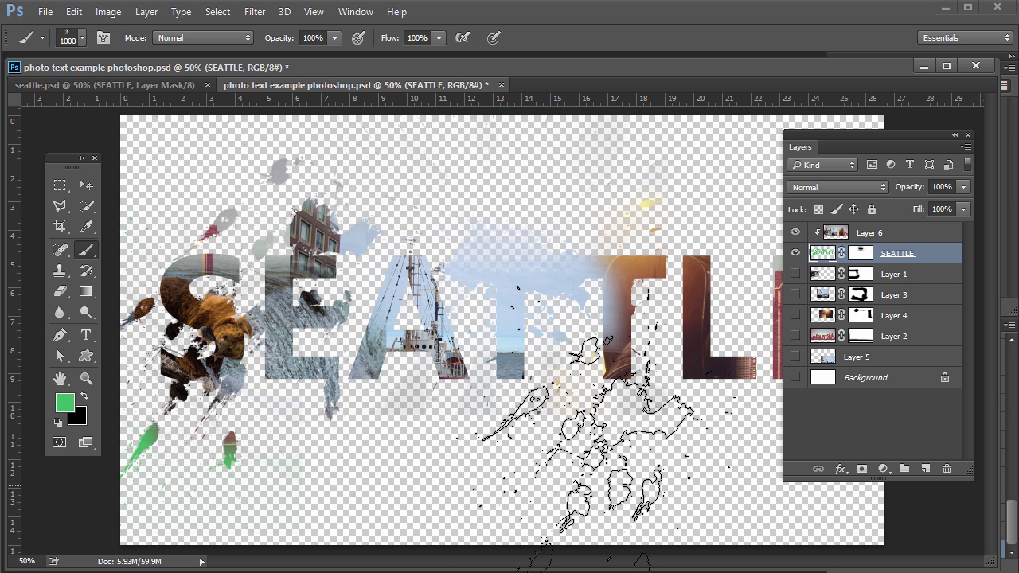
pyautogui.hotkey('ctrl', 'z')
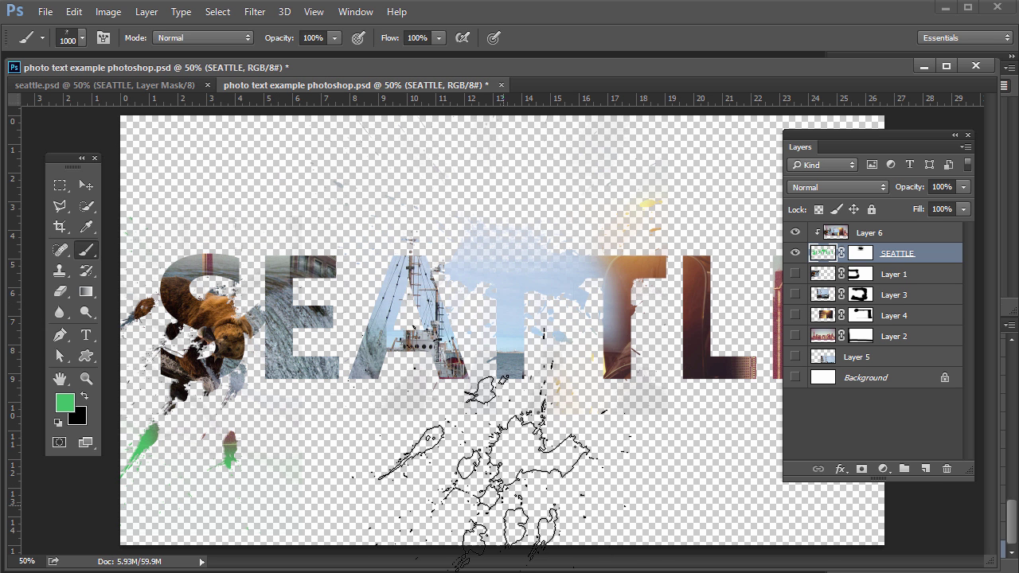
pyautogui.moveTo(921, 133)
pyautogui.mouseDown()
pyautogui.moveTo(923, 157)
pyautogui.moveTo(986, 134)
pyautogui.mouseUp()
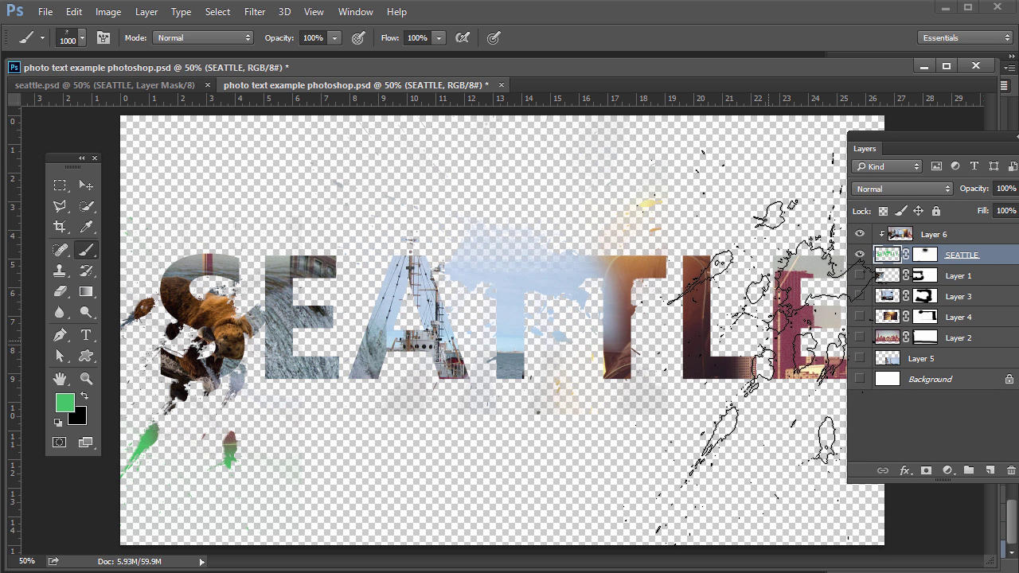
pyautogui.click(764, 350)
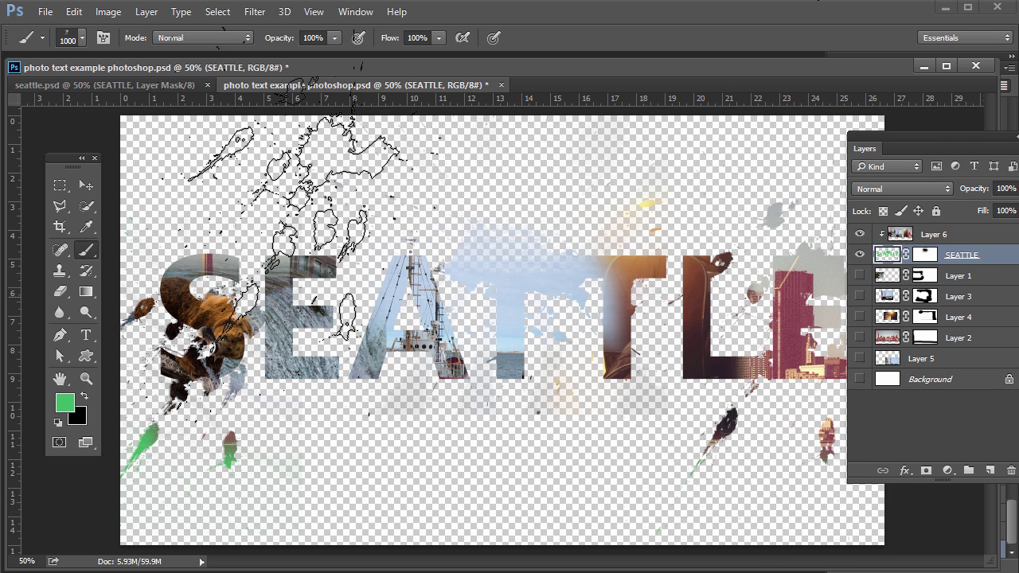
# In the Brush panel, enable Shape Dynamics with a 30% Angle Jitter
pyautogui.click(352, 17)
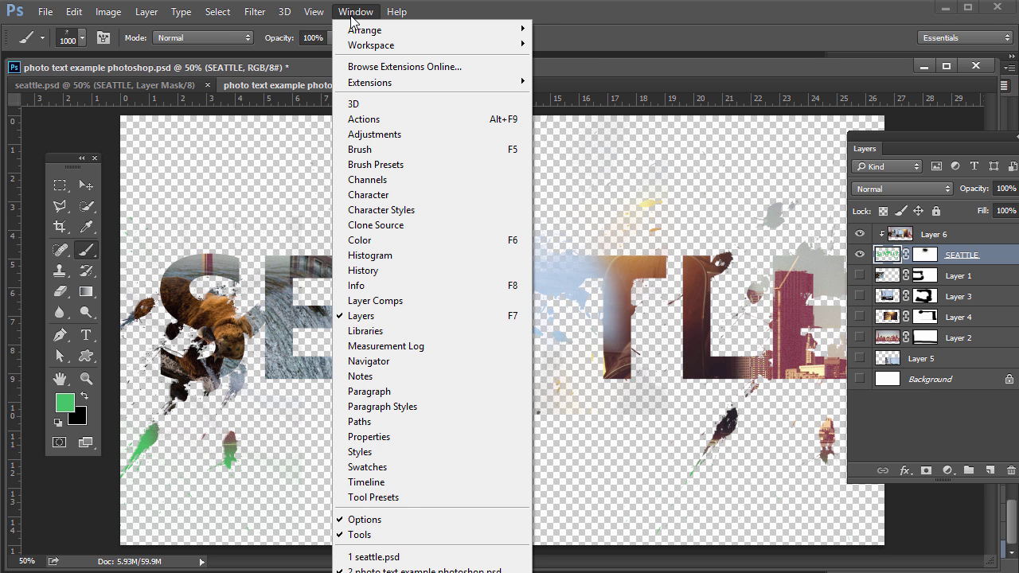
pyautogui.click(406, 150)
pyautogui.click(474, 199)
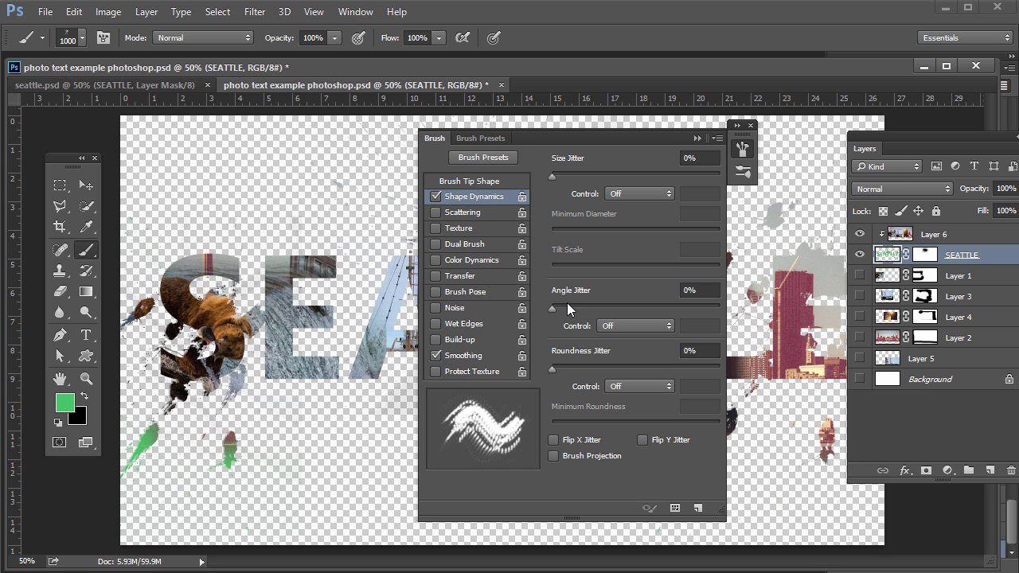
pyautogui.moveTo(552, 309)
pyautogui.mouseDown()
pyautogui.moveTo(734, 314)
pyautogui.moveTo(561, 310)
pyautogui.moveTo(591, 310)
pyautogui.mouseUp()
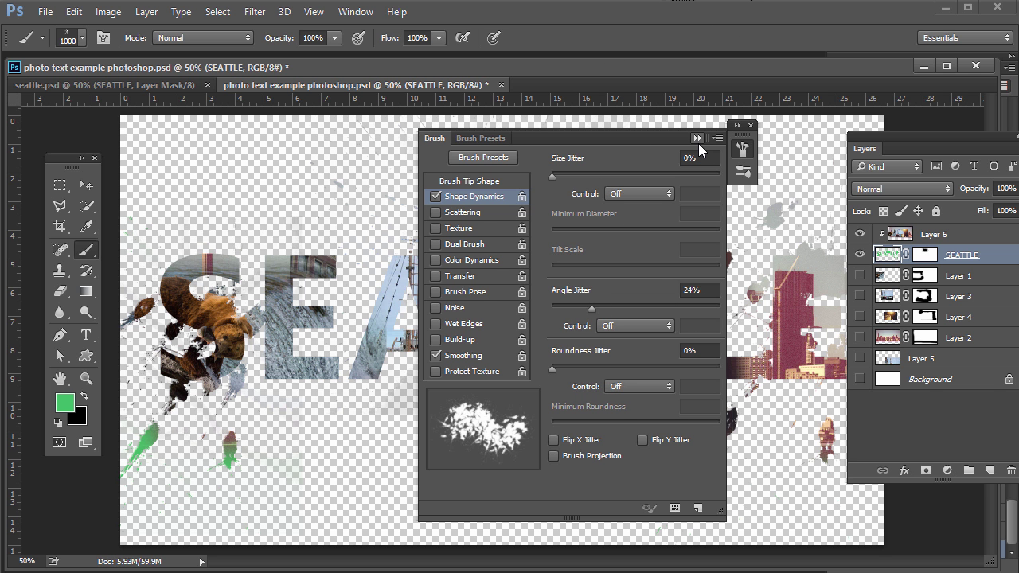
pyautogui.moveTo(593, 308); pyautogui.dragTo(602, 308)
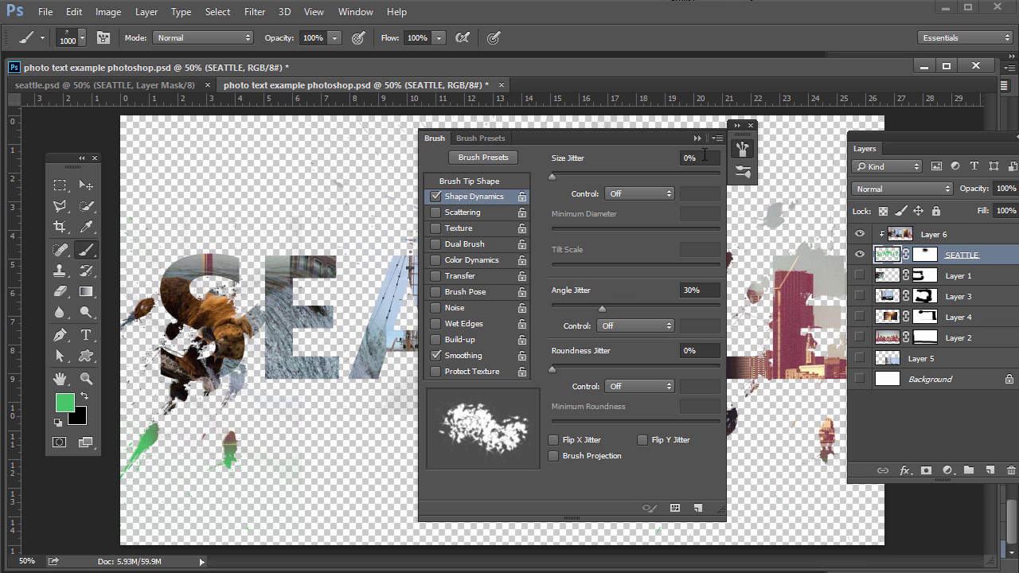
pyautogui.click(697, 137)
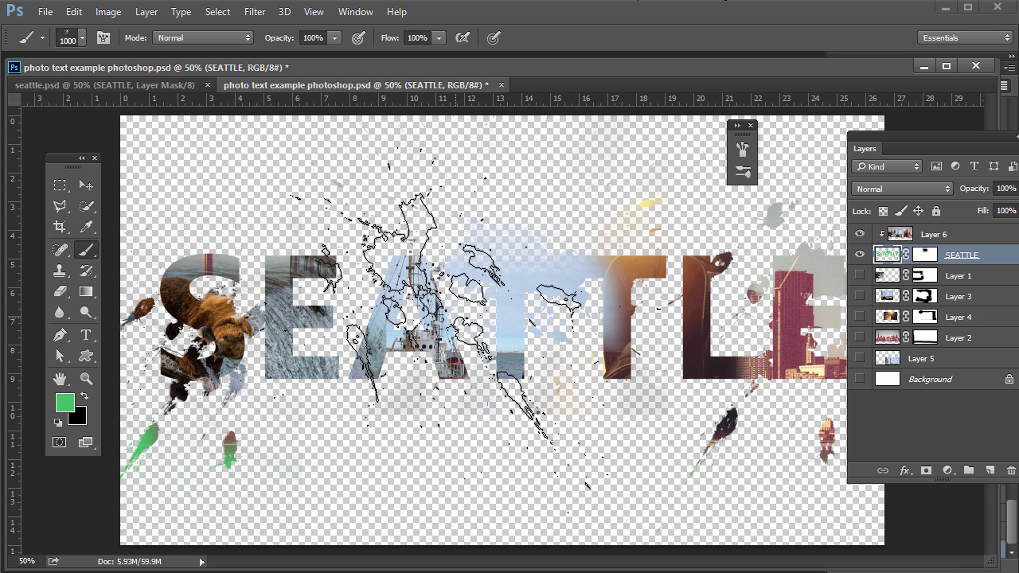
# Paint photo splashes around the letters, revealing sky, water and texture beyond SEATTLE
pyautogui.click(442, 314)
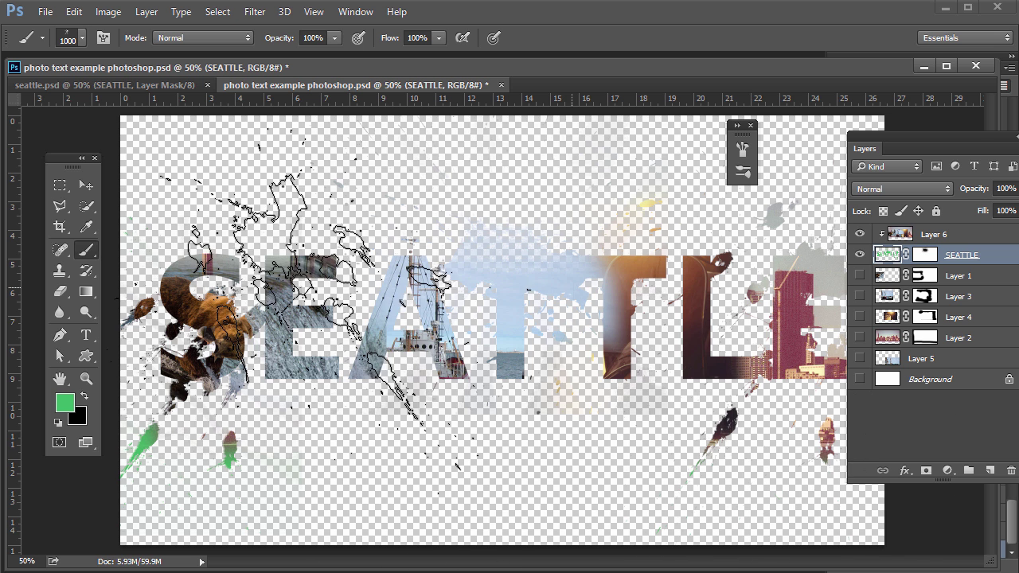
pyautogui.moveTo(342, 390)
pyautogui.mouseDown()
pyautogui.moveTo(523, 318)
pyautogui.moveTo(557, 223)
pyautogui.moveTo(509, 255)
pyautogui.moveTo(557, 148)
pyautogui.moveTo(250, 183)
pyautogui.moveTo(227, 159)
pyautogui.moveTo(207, 183)
pyautogui.mouseUp()
pyautogui.moveTo(697, 416)
pyautogui.mouseDown()
pyautogui.moveTo(683, 432)
pyautogui.moveTo(621, 445)
pyautogui.mouseUp()
pyautogui.moveTo(684, 266)
pyautogui.mouseDown()
pyautogui.moveTo(653, 307)
pyautogui.moveTo(501, 354)
pyautogui.moveTo(470, 346)
pyautogui.moveTo(446, 426)
pyautogui.moveTo(303, 295)
pyautogui.mouseUp()
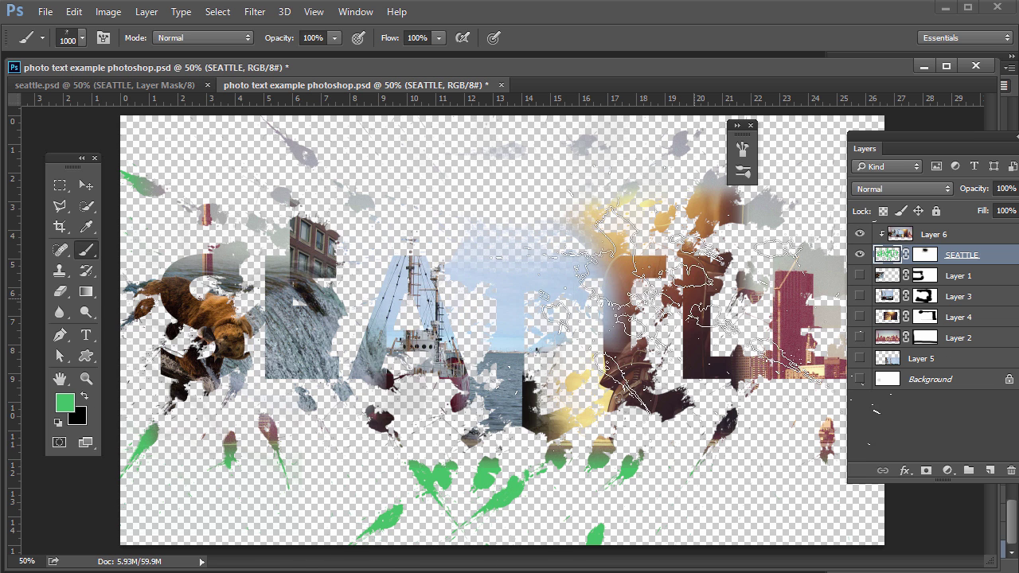
pyautogui.click(327, 402)
# On the layer mask, erase the lower-middle green splatters with a 300 px brush
pyautogui.click(925, 255)
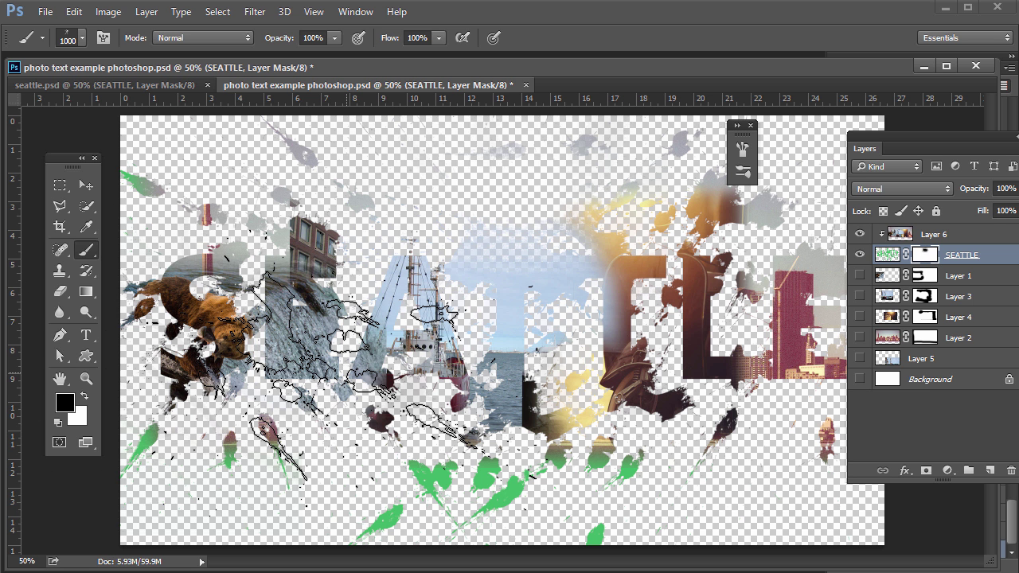
pyautogui.press('[')
pyautogui.press('[')
pyautogui.press('[')
pyautogui.press('[')
pyautogui.press('[')
pyautogui.press('[')
pyautogui.press('[')
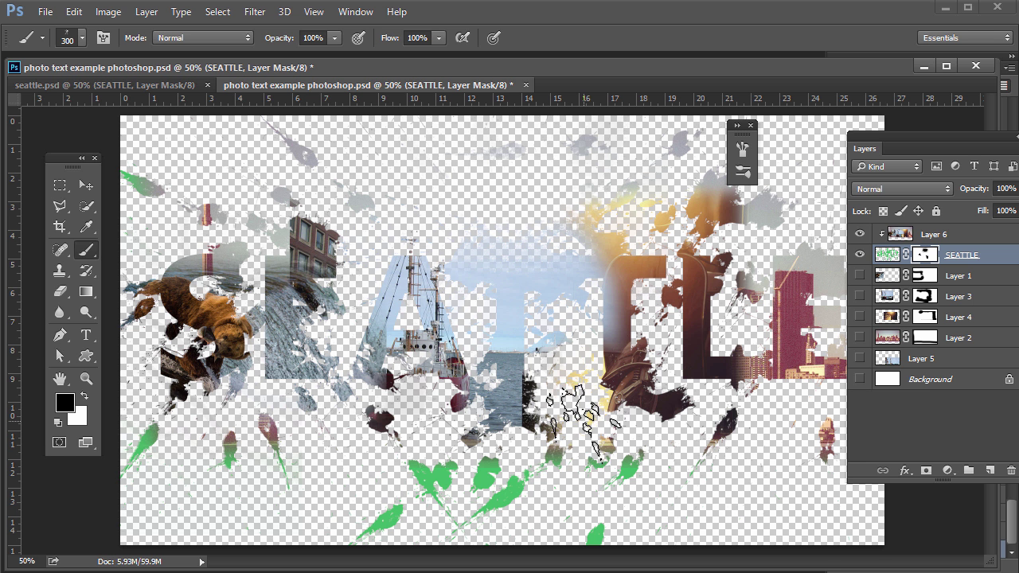
pyautogui.moveTo(573, 461); pyautogui.dragTo(364, 477)
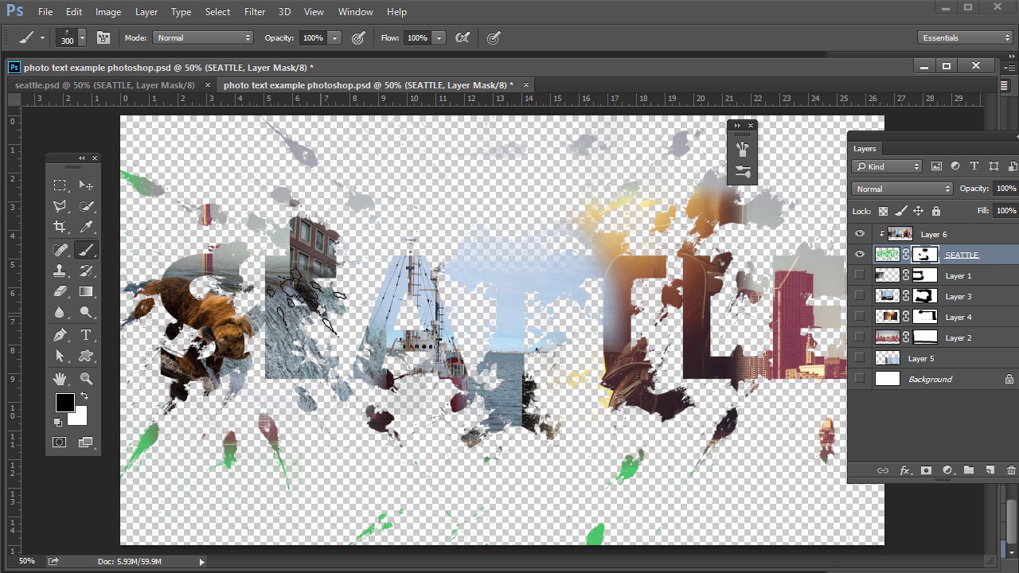
# Show the white Background layer in the example file, then switch to seattle.psd to compare
pyautogui.click(185, 86)
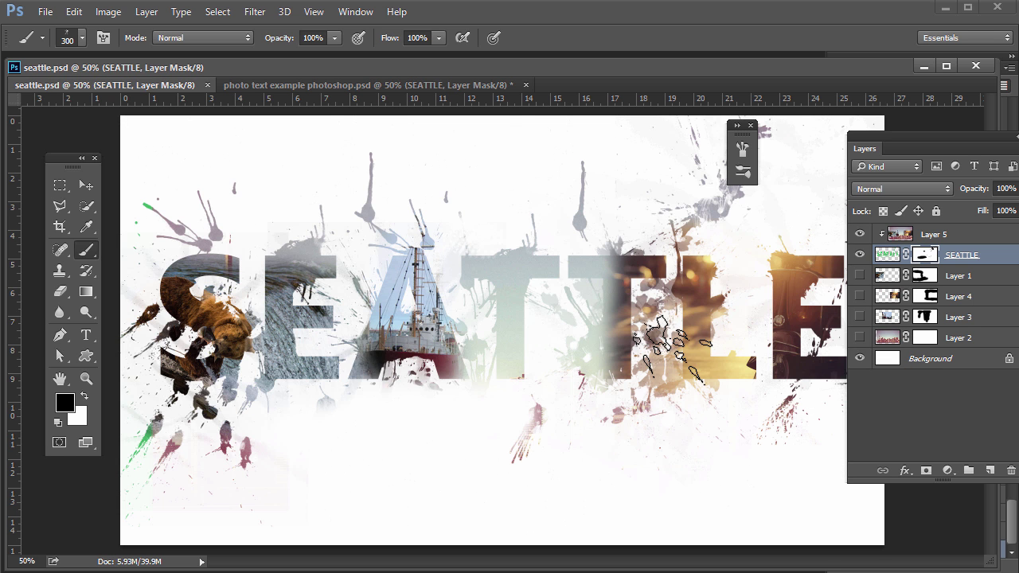
pyautogui.click(353, 89)
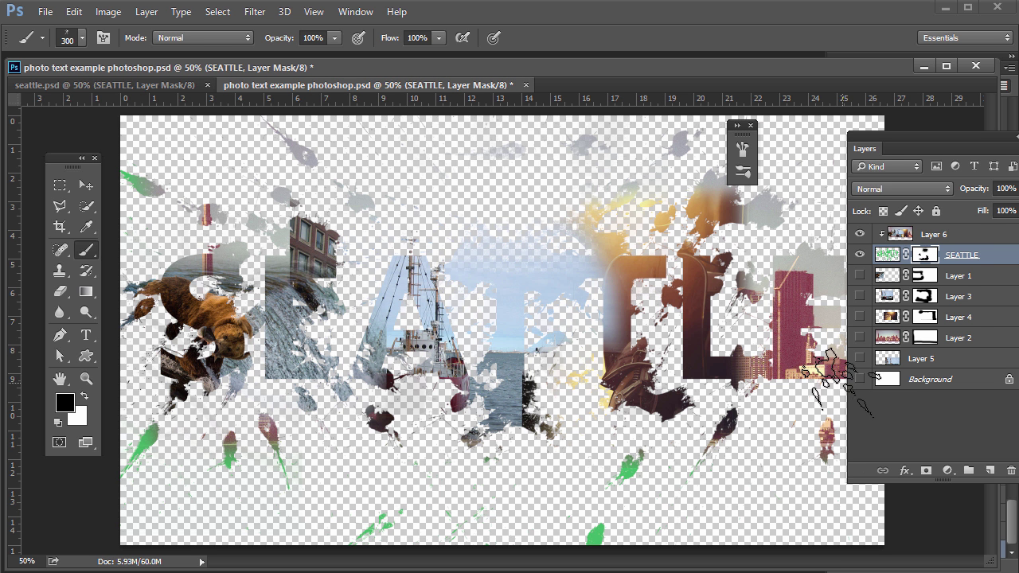
pyautogui.click(860, 379)
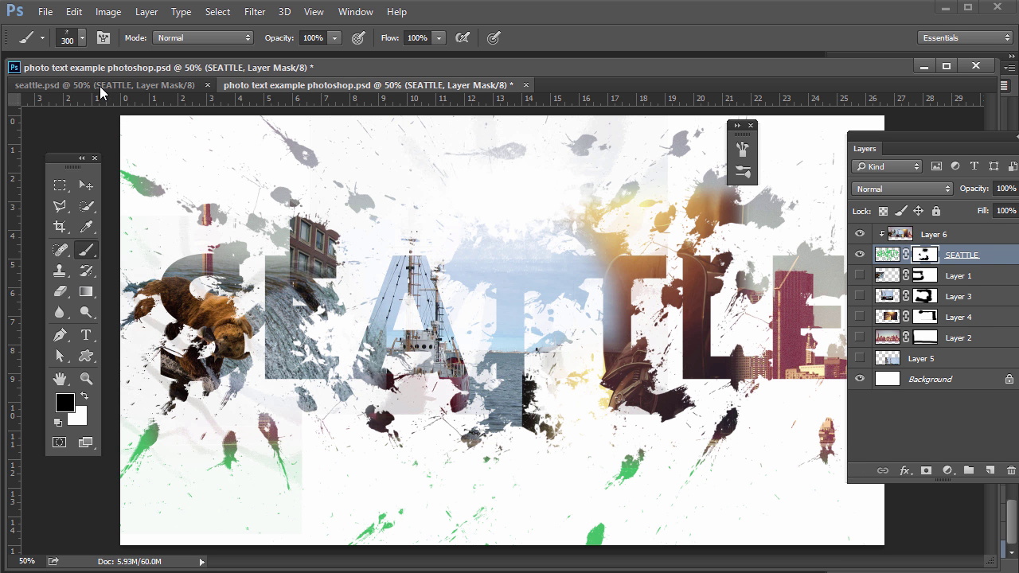
pyautogui.click(130, 86)
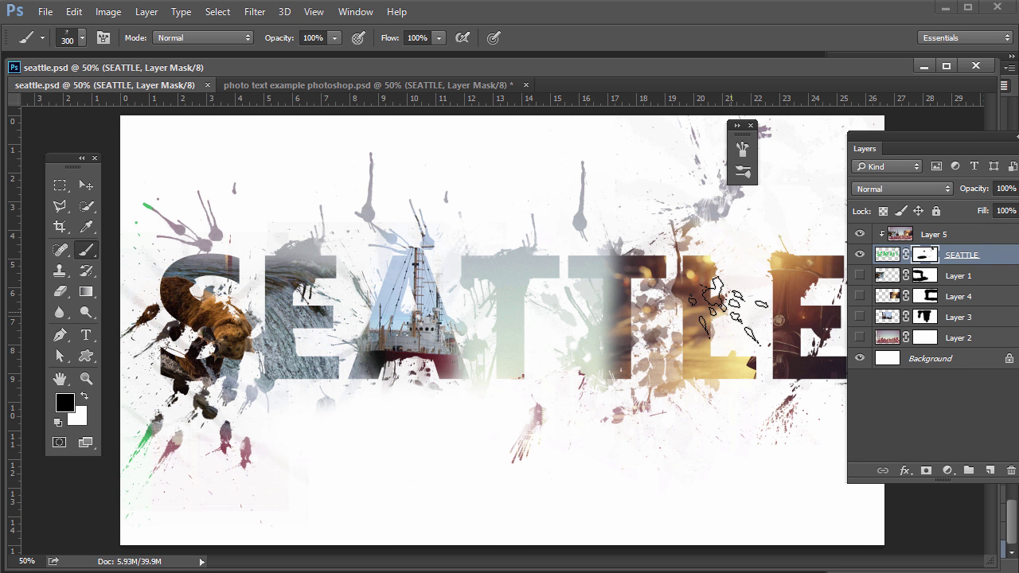